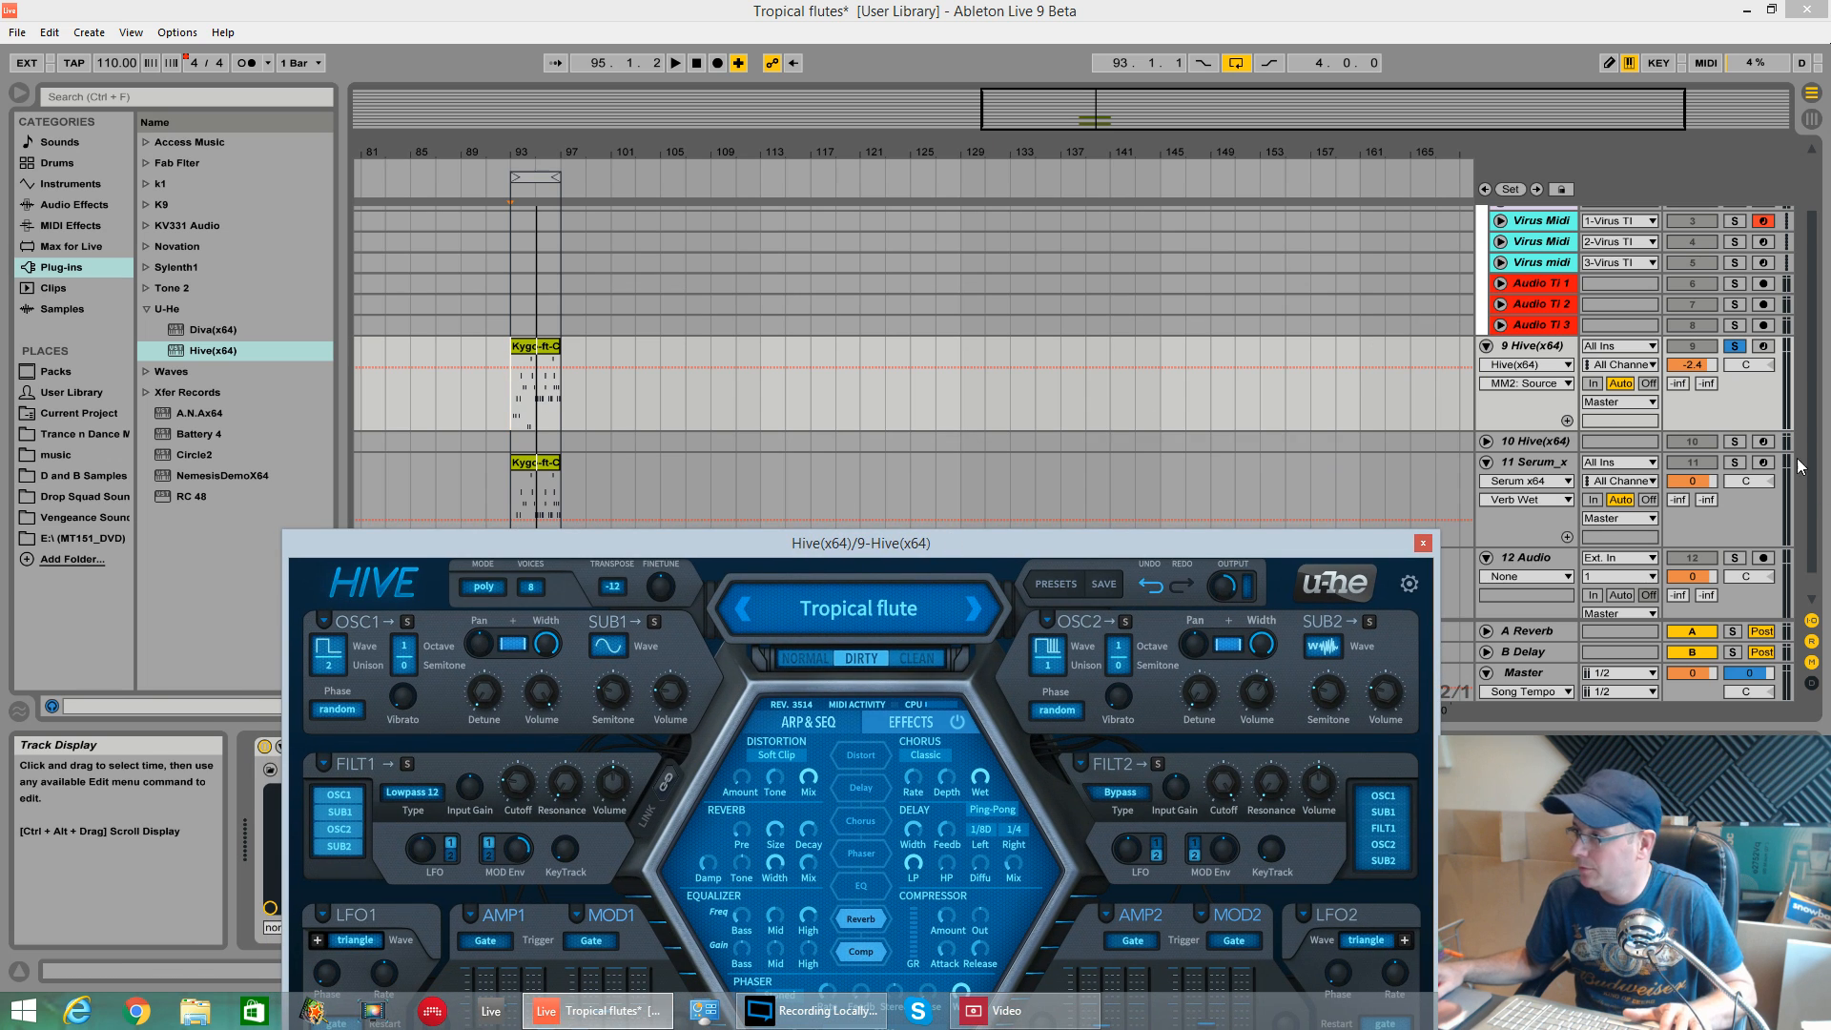
- Solo and play back the Serum track and then the Hive track to compare their flute sounds
{"action": "left_click_drag", "start_coordinate": [491, 543], "coordinate": [507, 525]}
{"action": "left_click", "coordinate": [1735, 462]}
{"action": "key", "text": "space"}
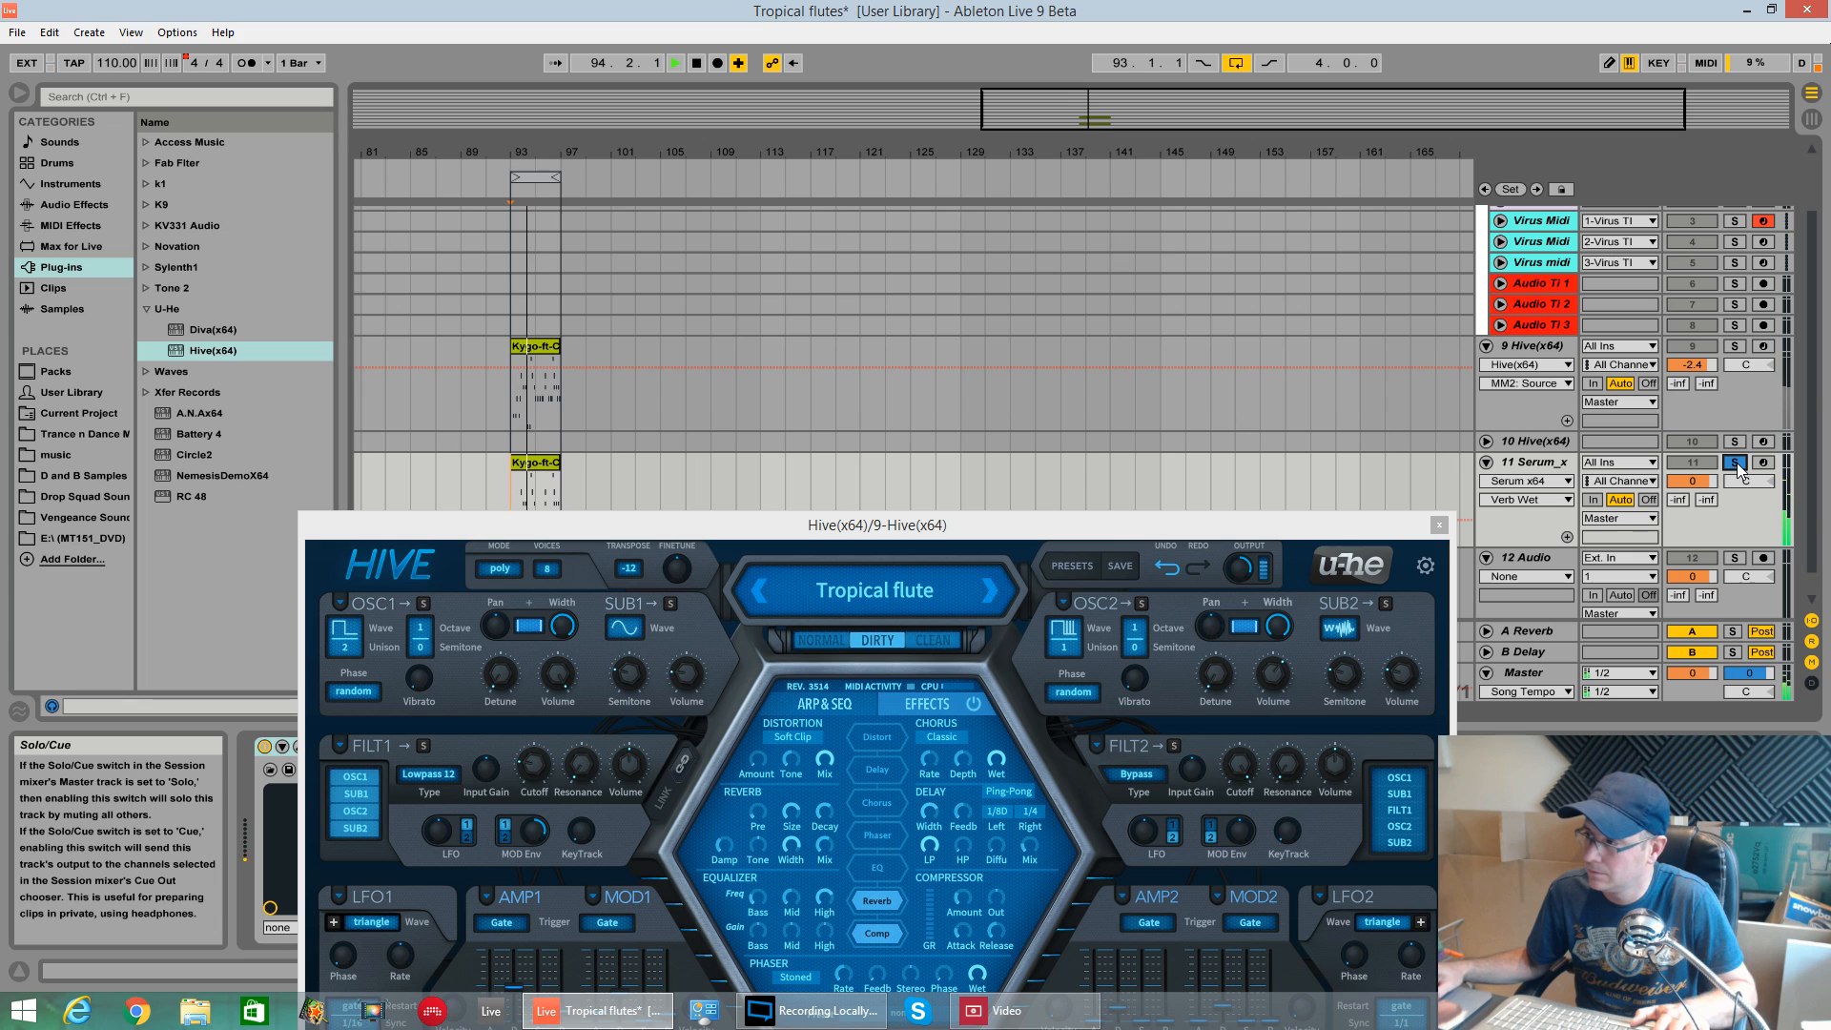
{"action": "key", "text": "space"}
{"action": "left_click", "coordinate": [1738, 348]}
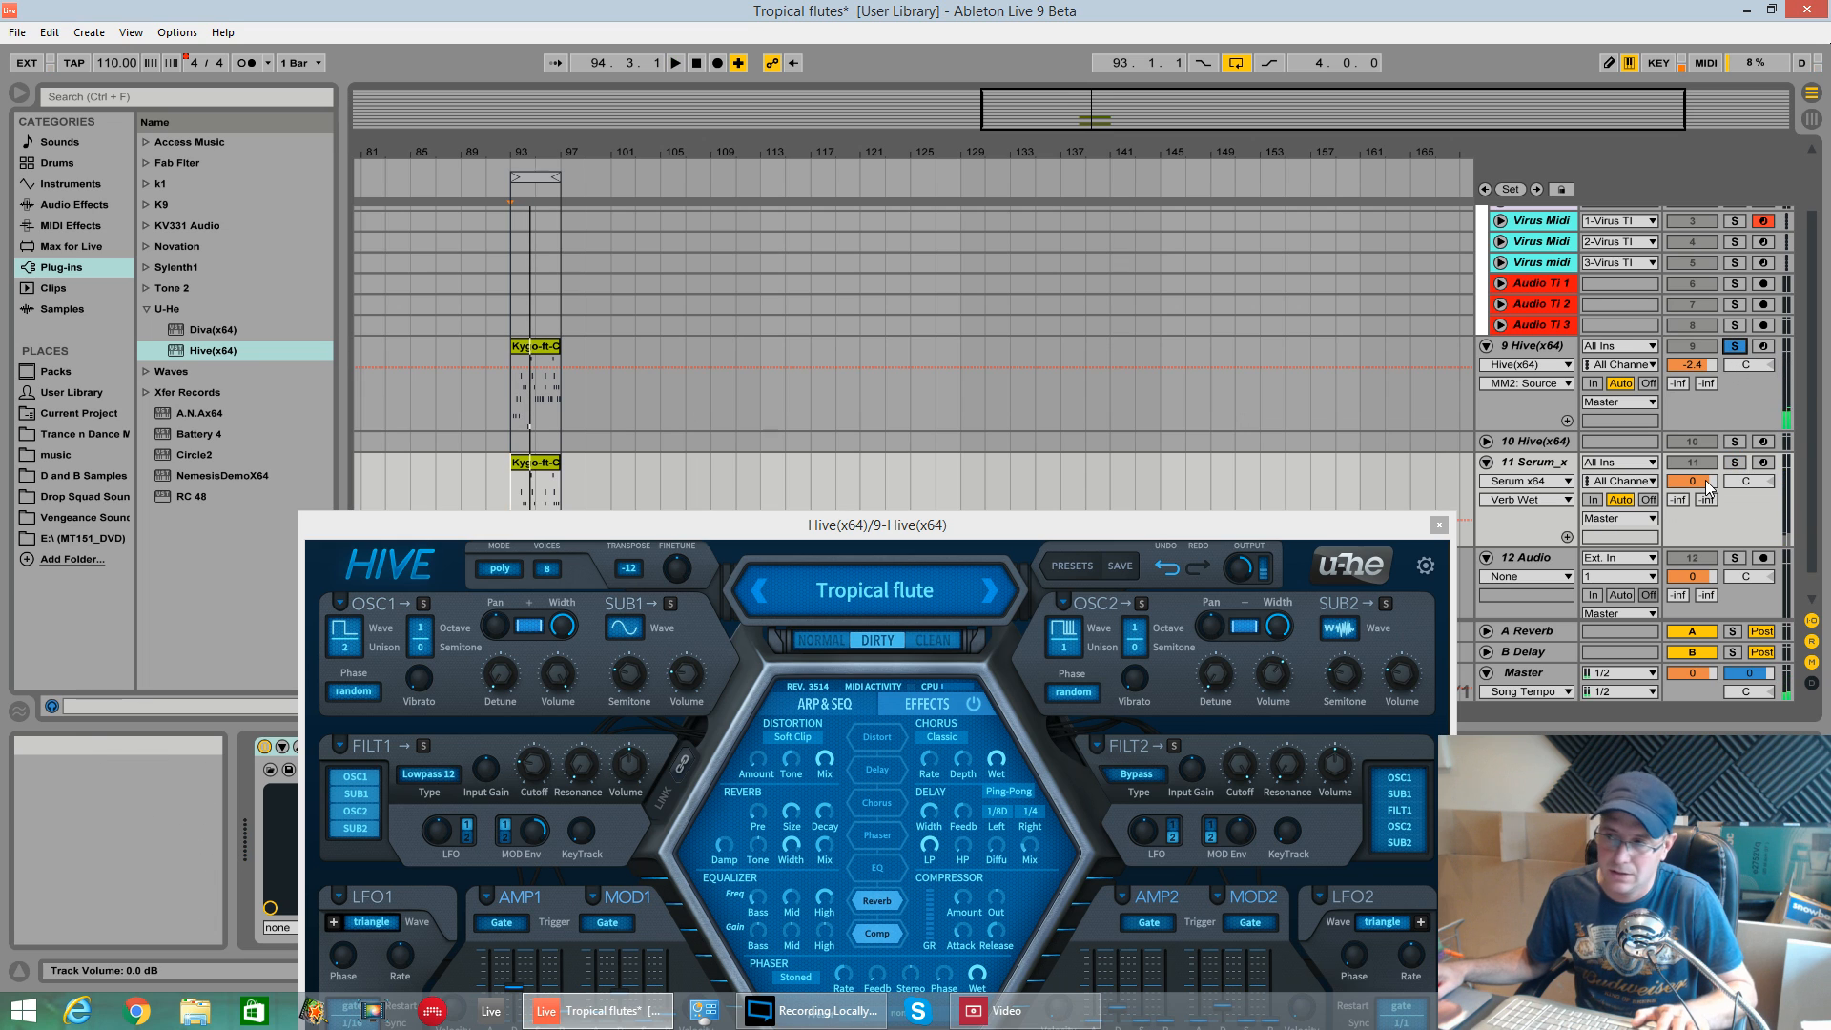
{"action": "key", "text": "space"}
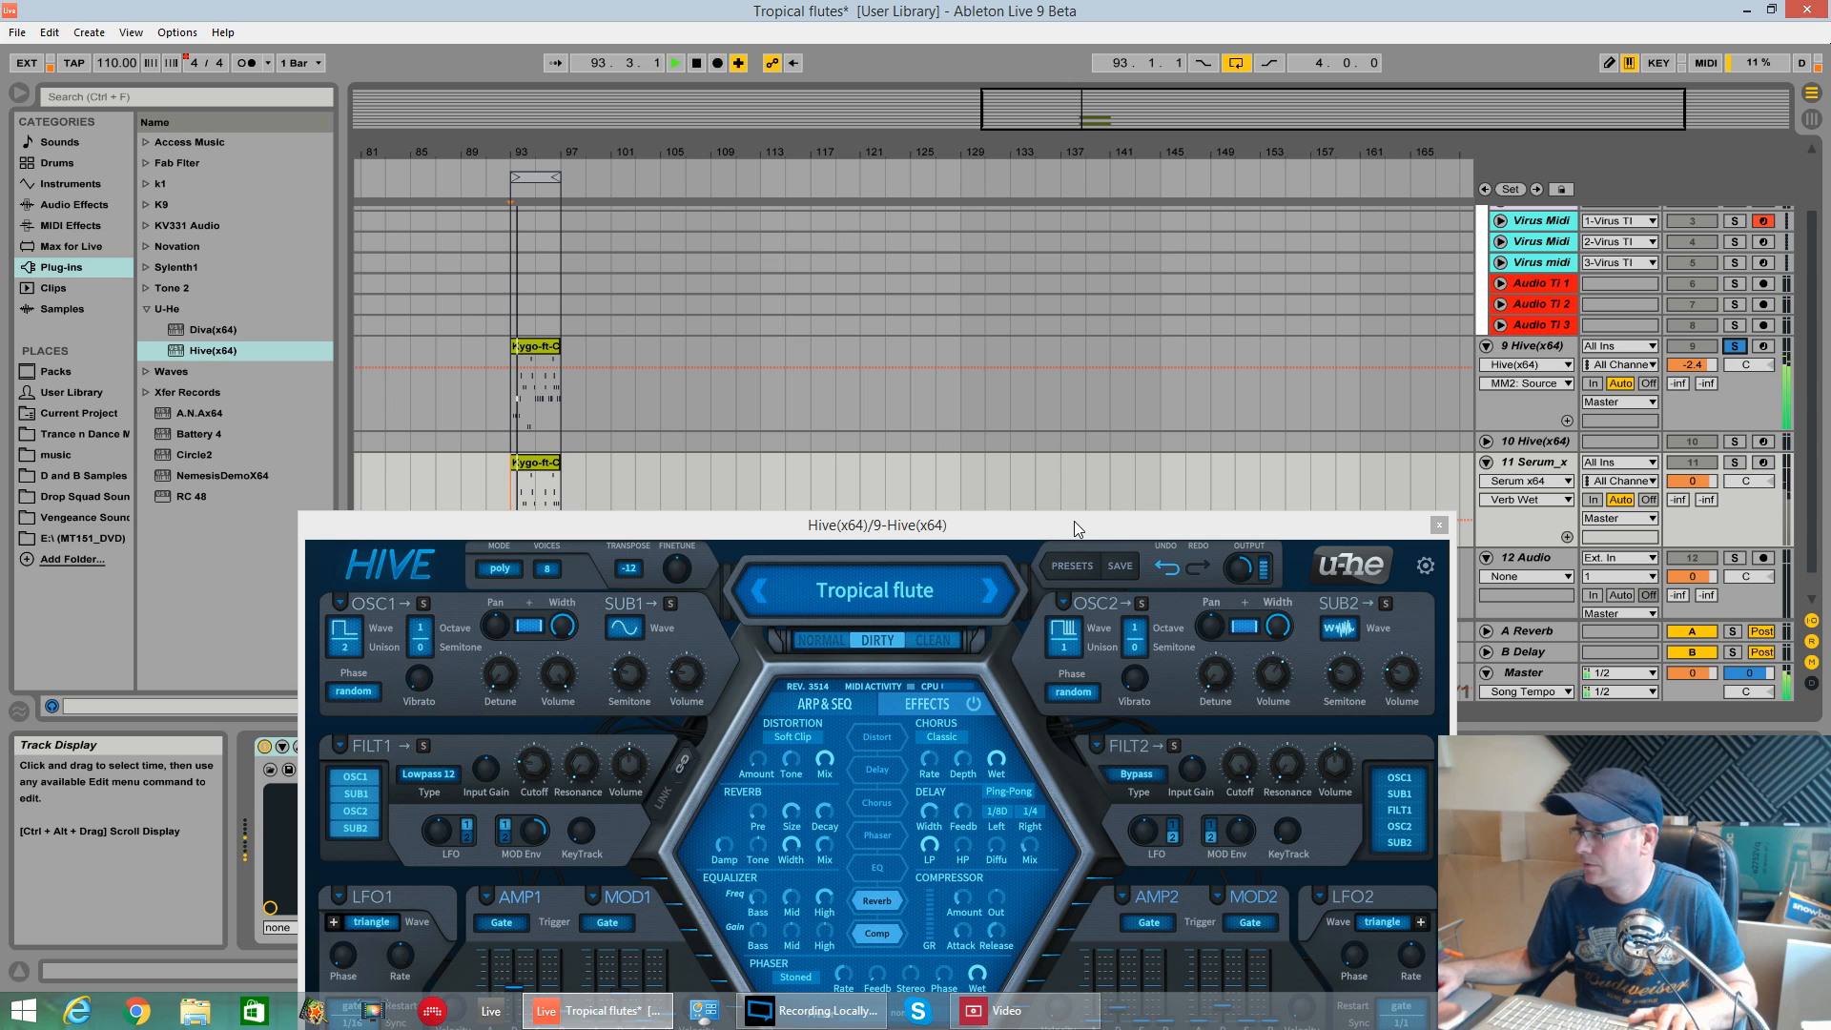
- Load the -- INIT -- preset from Hive's 00 User folder and audition it
{"action": "left_click_drag", "start_coordinate": [1125, 529], "coordinate": [1139, 296]}
{"action": "left_click_drag", "start_coordinate": [1252, 347], "coordinate": [1267, 365]}
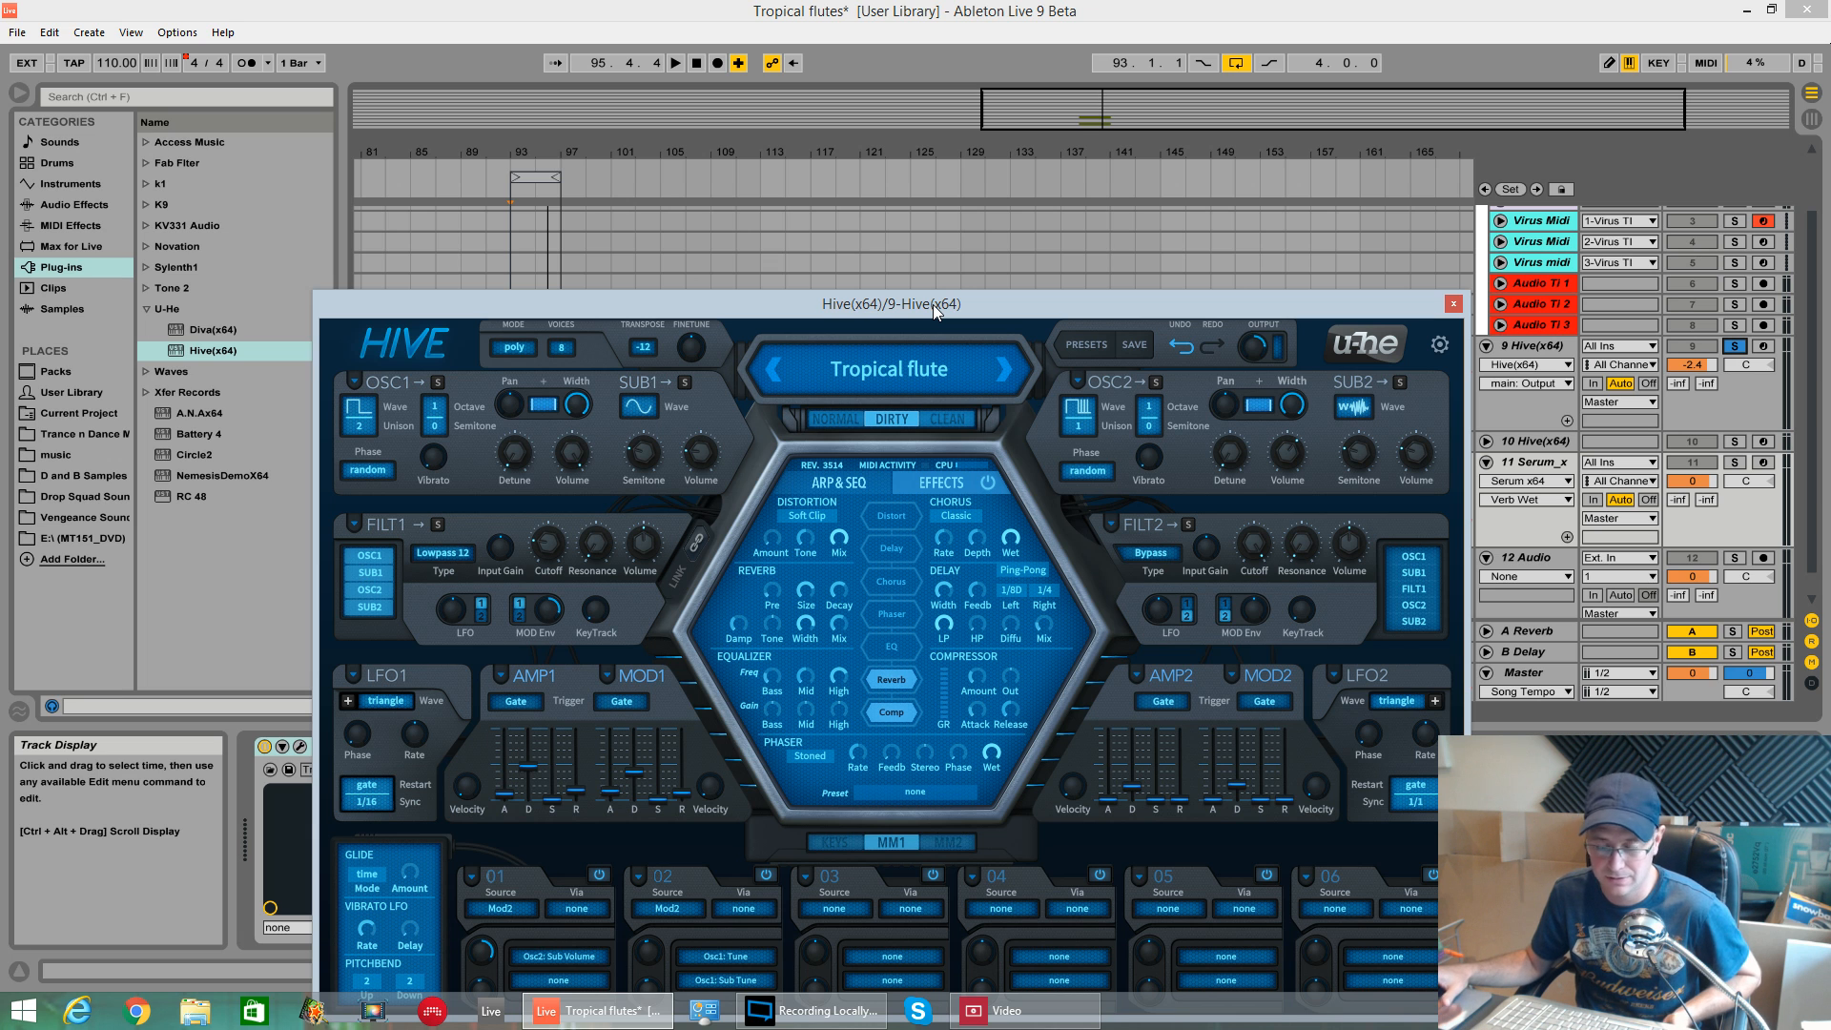
{"action": "left_click_drag", "start_coordinate": [823, 310], "coordinate": [846, 111]}
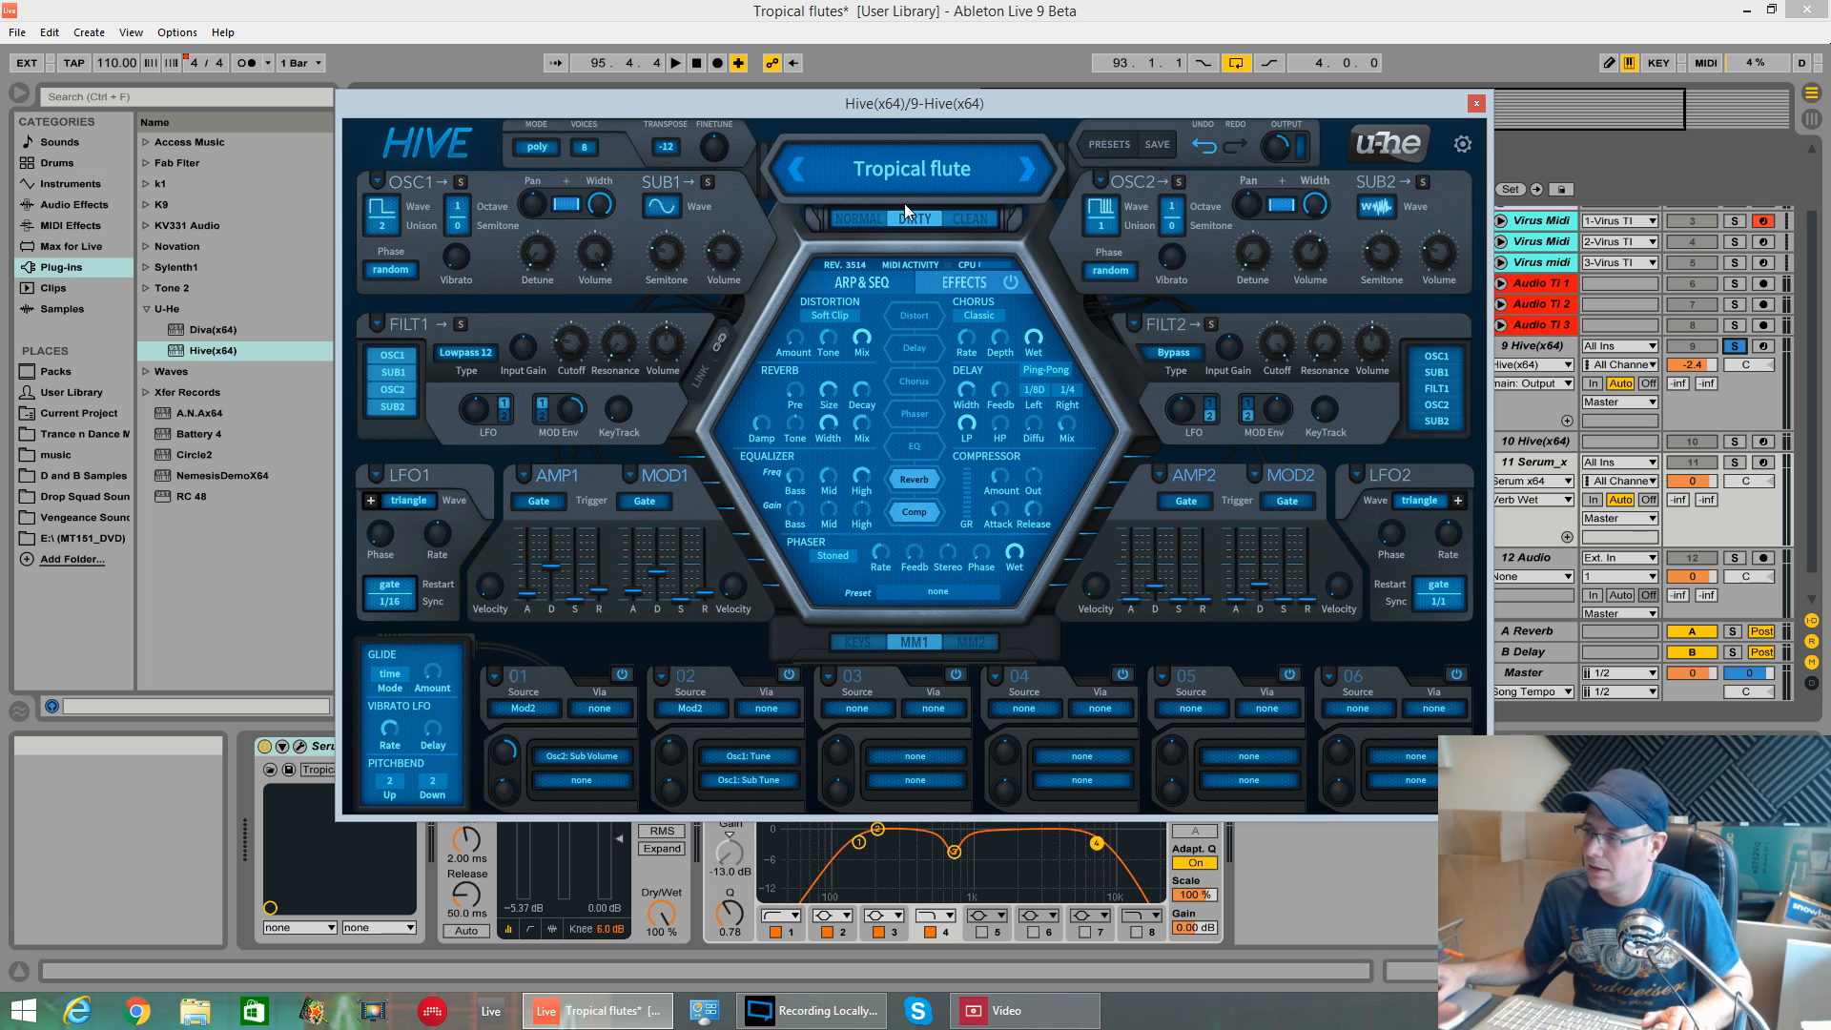
{"action": "left_click", "coordinate": [924, 170]}
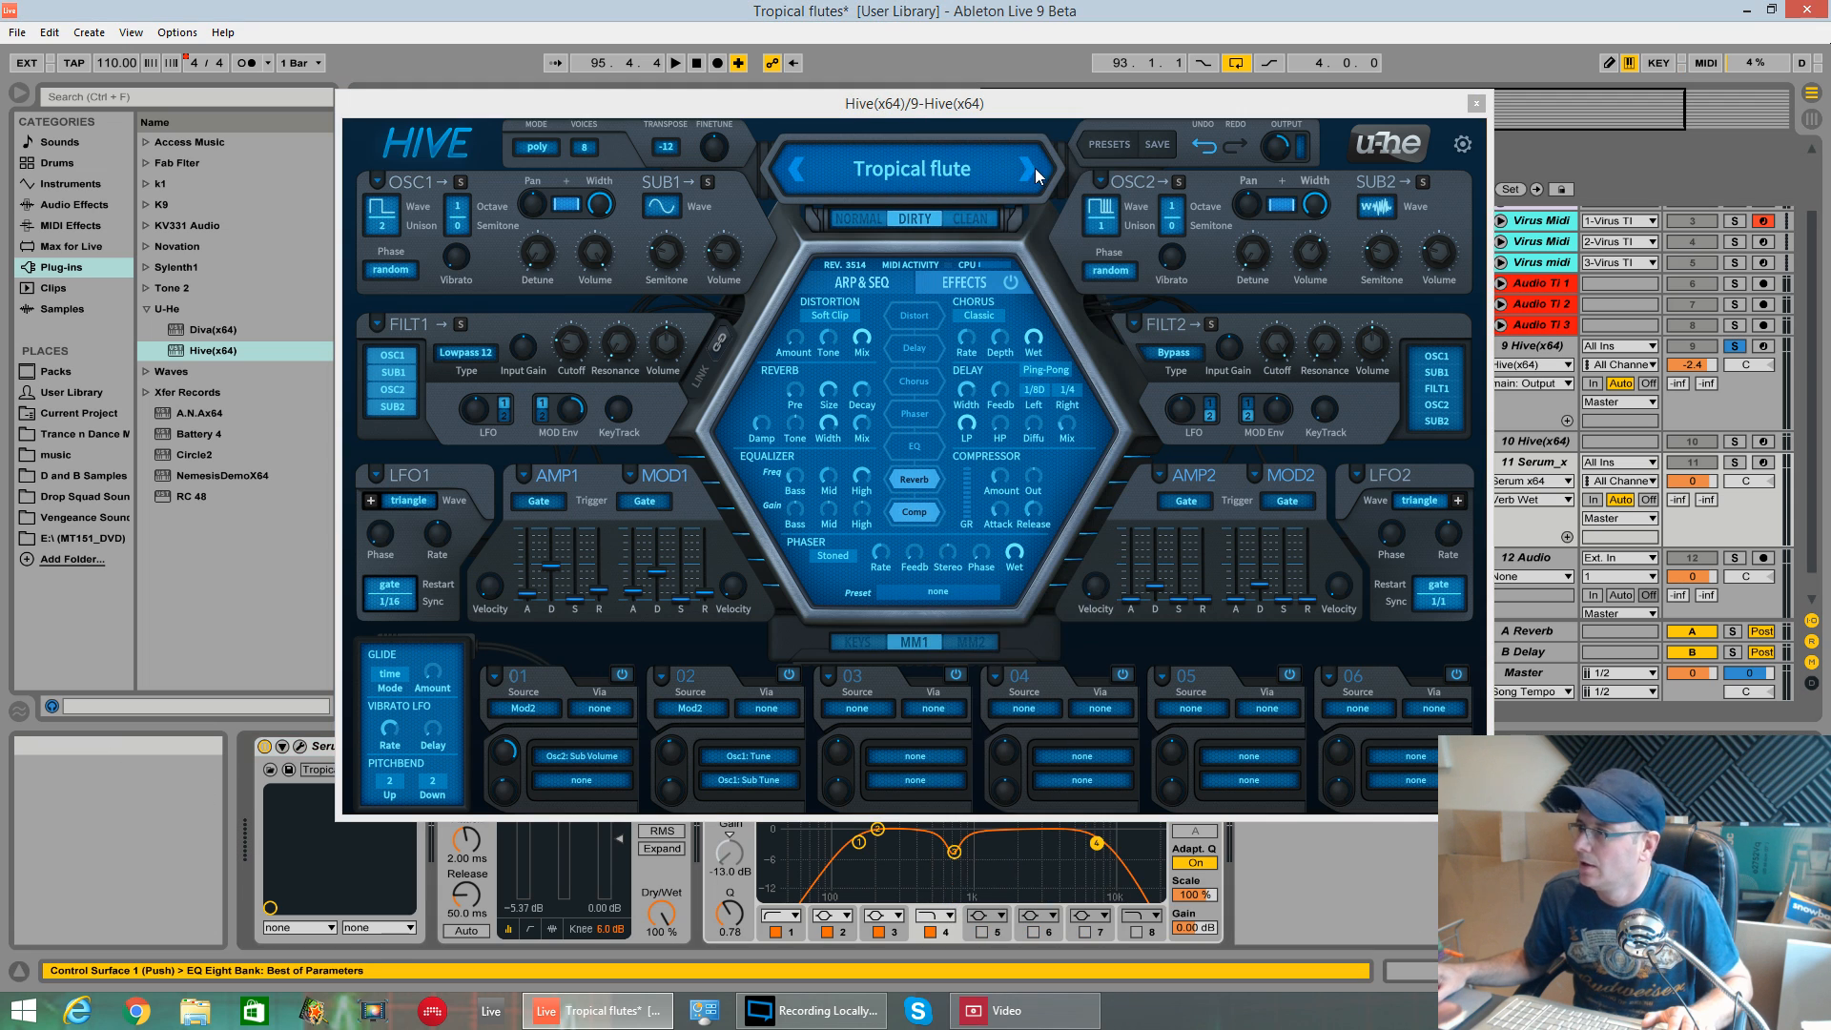
{"action": "left_click", "coordinate": [1106, 144]}
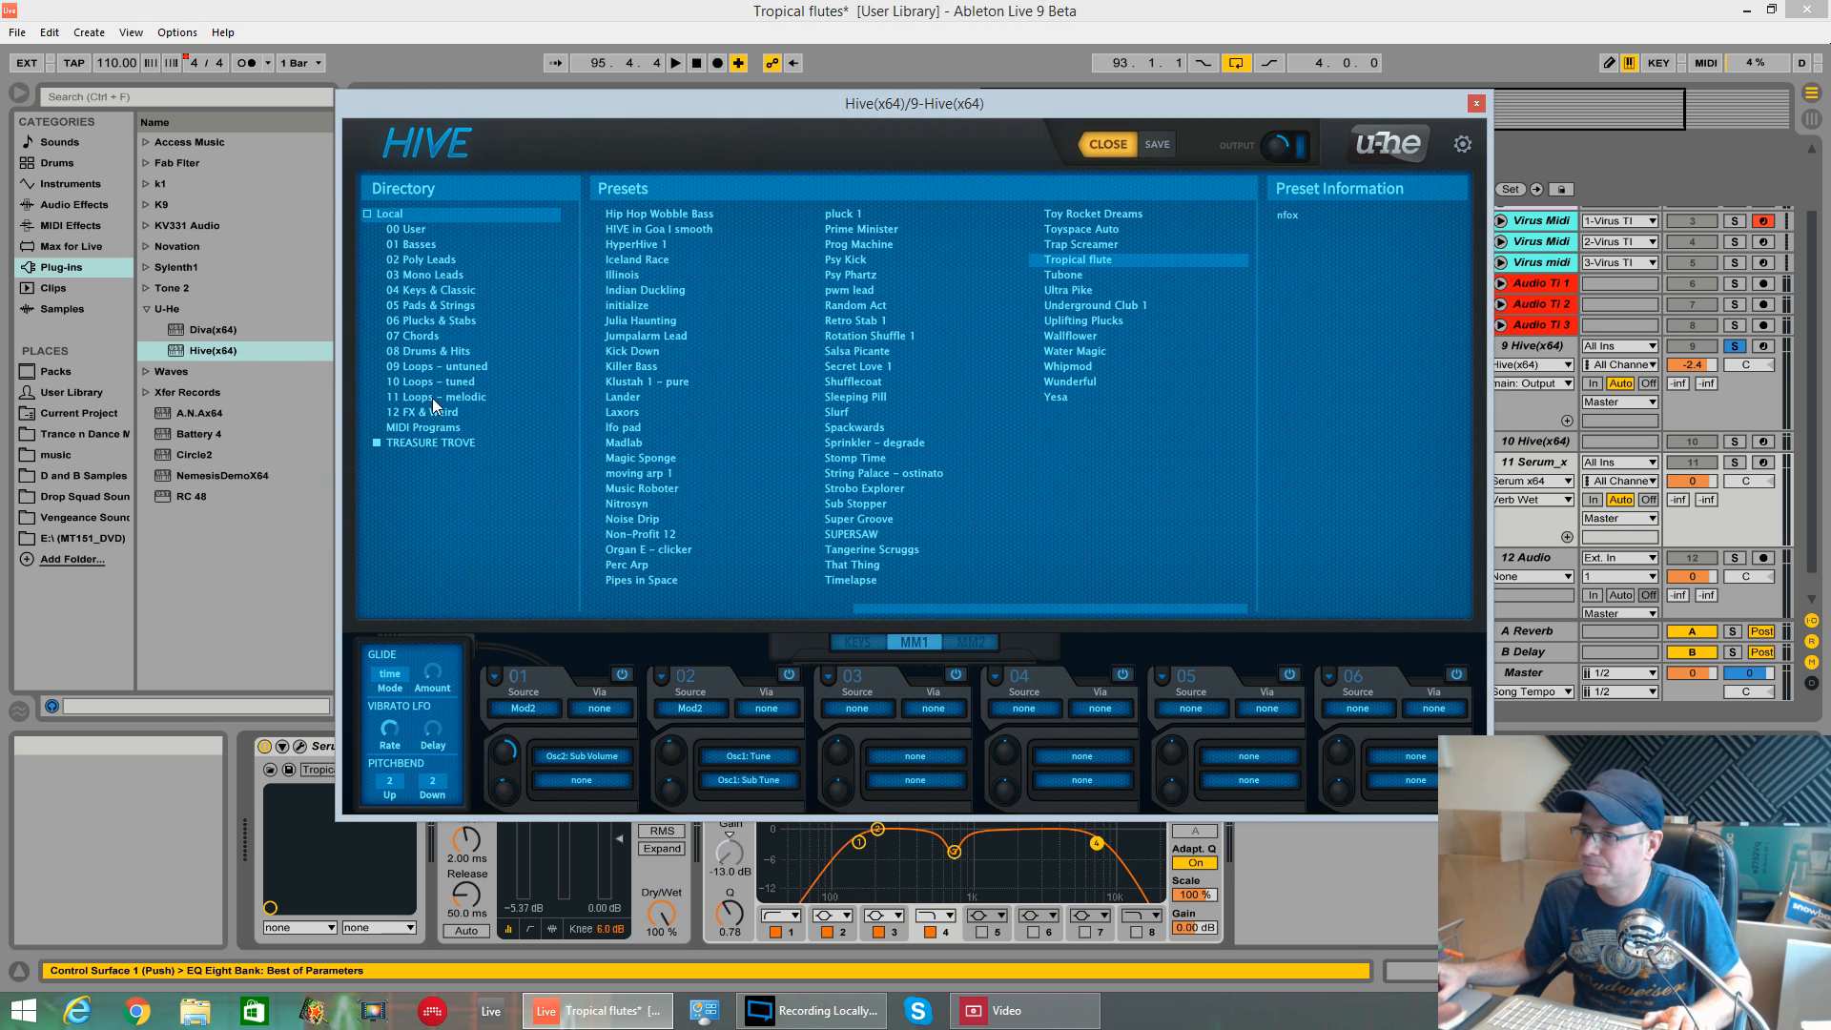
{"action": "left_click", "coordinate": [438, 228]}
{"action": "left_click", "coordinate": [630, 214]}
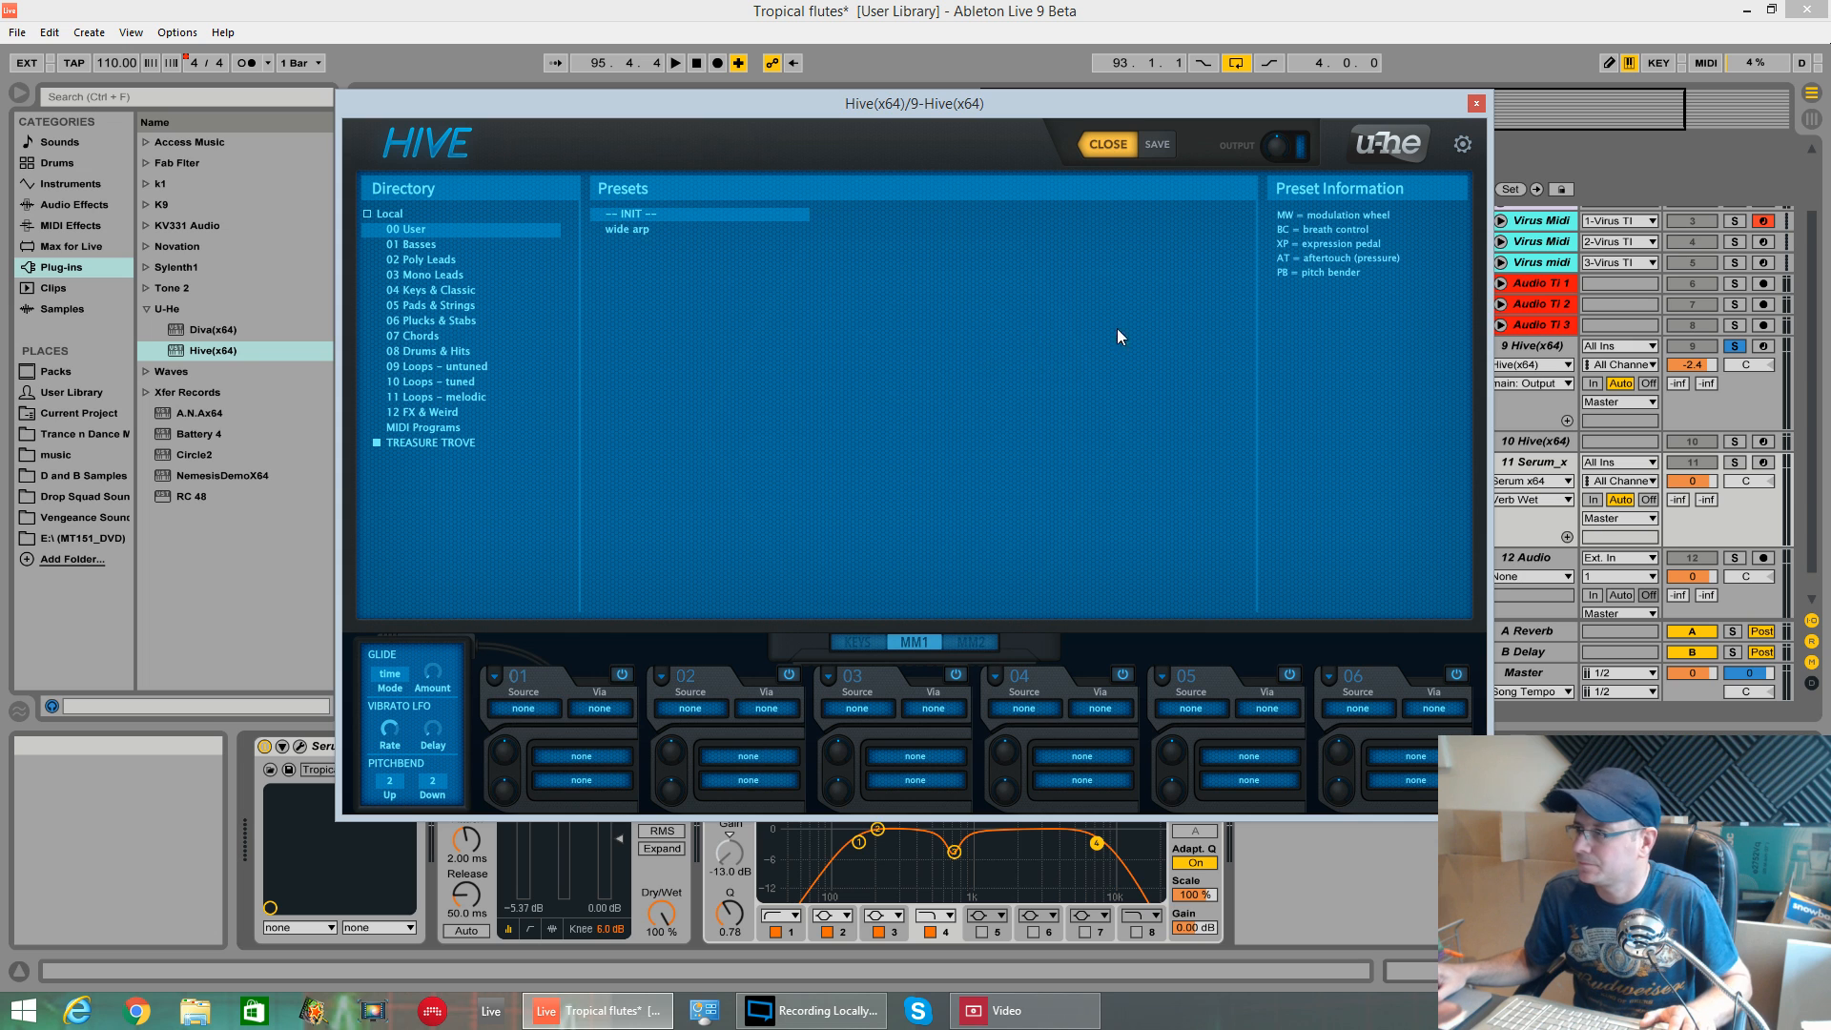
{"action": "left_click", "coordinate": [1093, 144]}
{"action": "key", "text": "space"}
{"action": "key", "text": "space"}
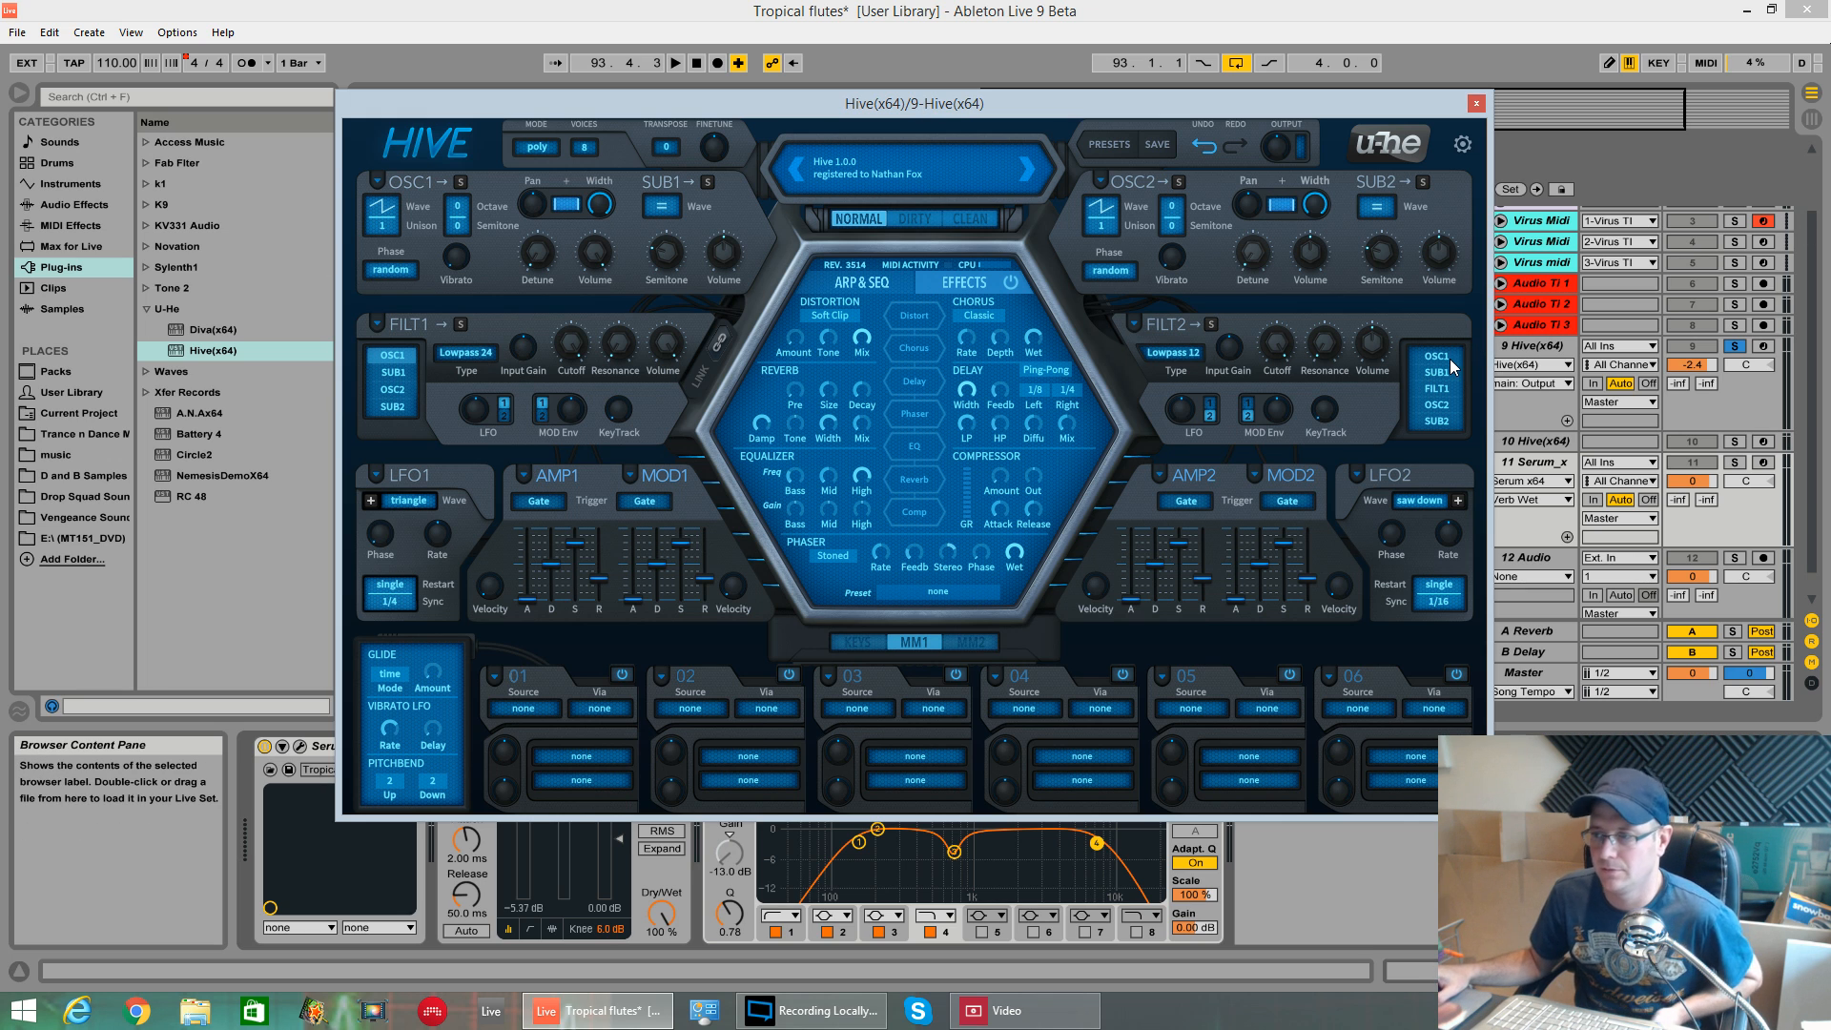
{"action": "left_click", "coordinate": [1451, 410]}
{"action": "left_click", "coordinate": [1448, 413]}
{"action": "left_click", "coordinate": [1440, 422]}
{"action": "left_click", "coordinate": [1440, 421]}
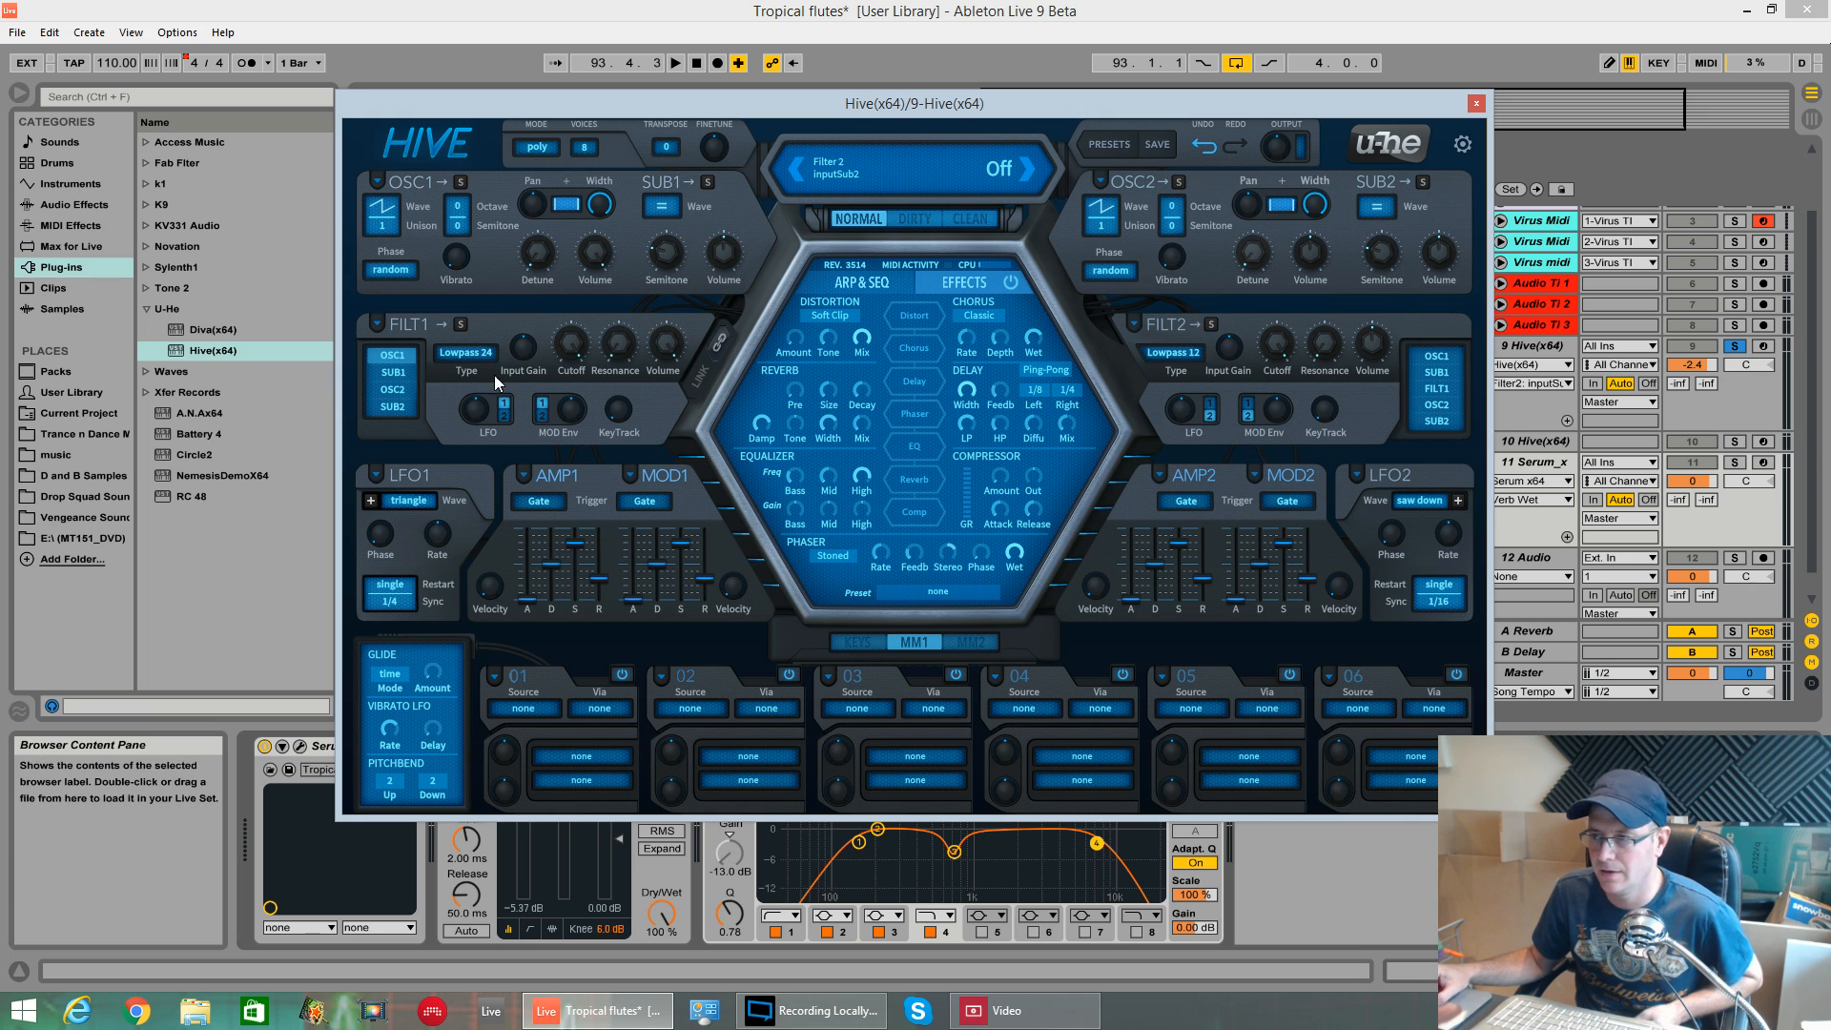
- Route SUB1, OSC2 and SUB2 into Filter 1 and set its filter type to Lowpass 12
{"action": "left_click", "coordinate": [399, 374]}
{"action": "left_click", "coordinate": [405, 390]}
{"action": "left_click", "coordinate": [404, 406]}
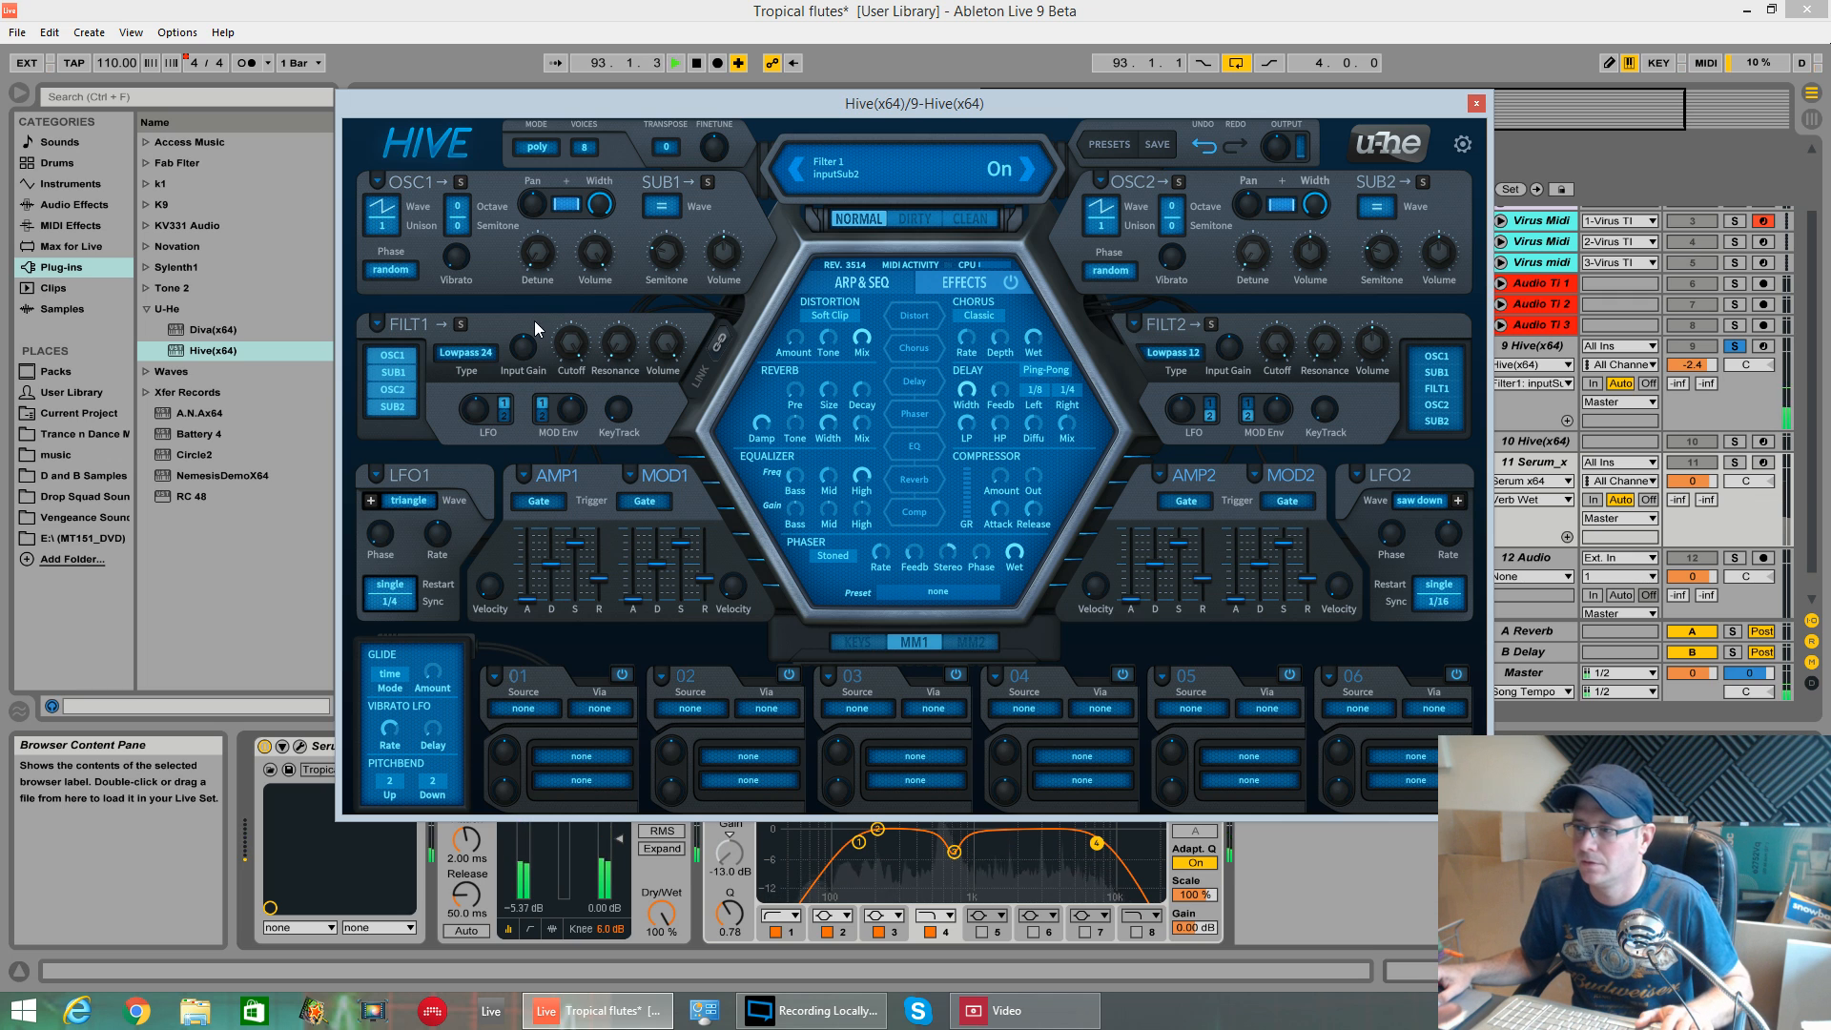
{"action": "left_click", "coordinate": [486, 352]}
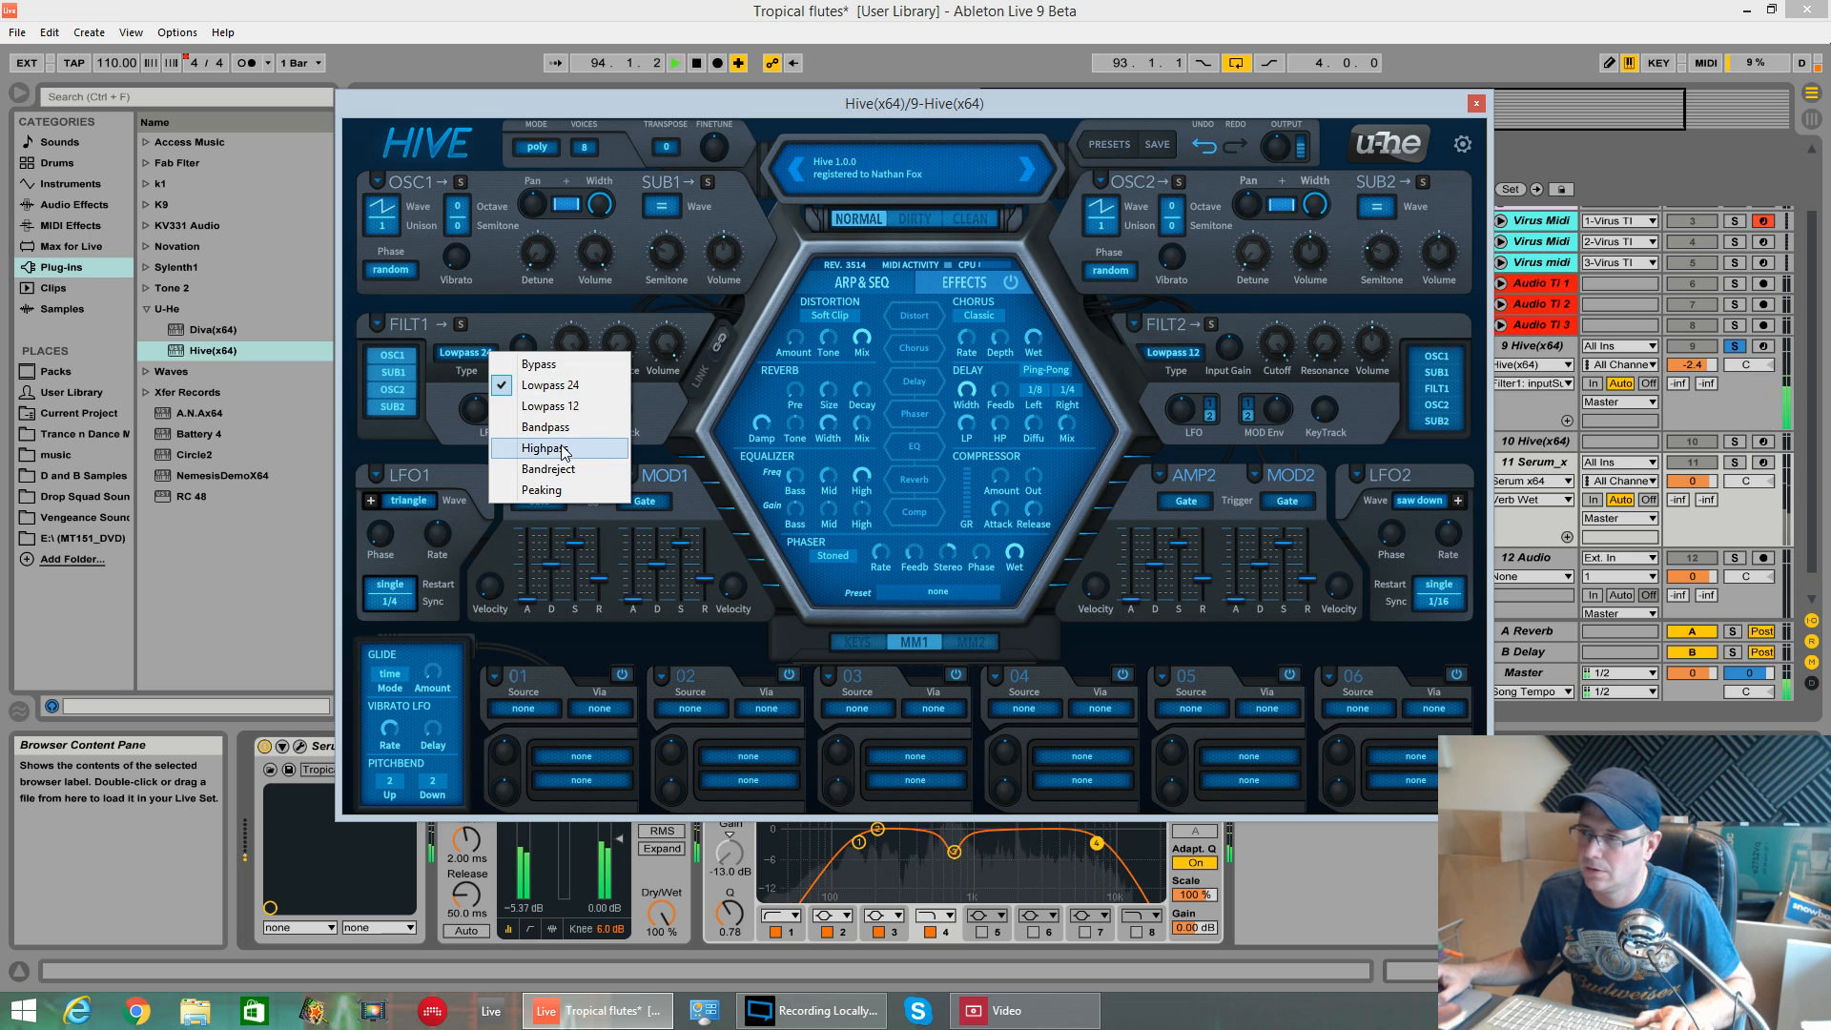
{"action": "left_click", "coordinate": [558, 406]}
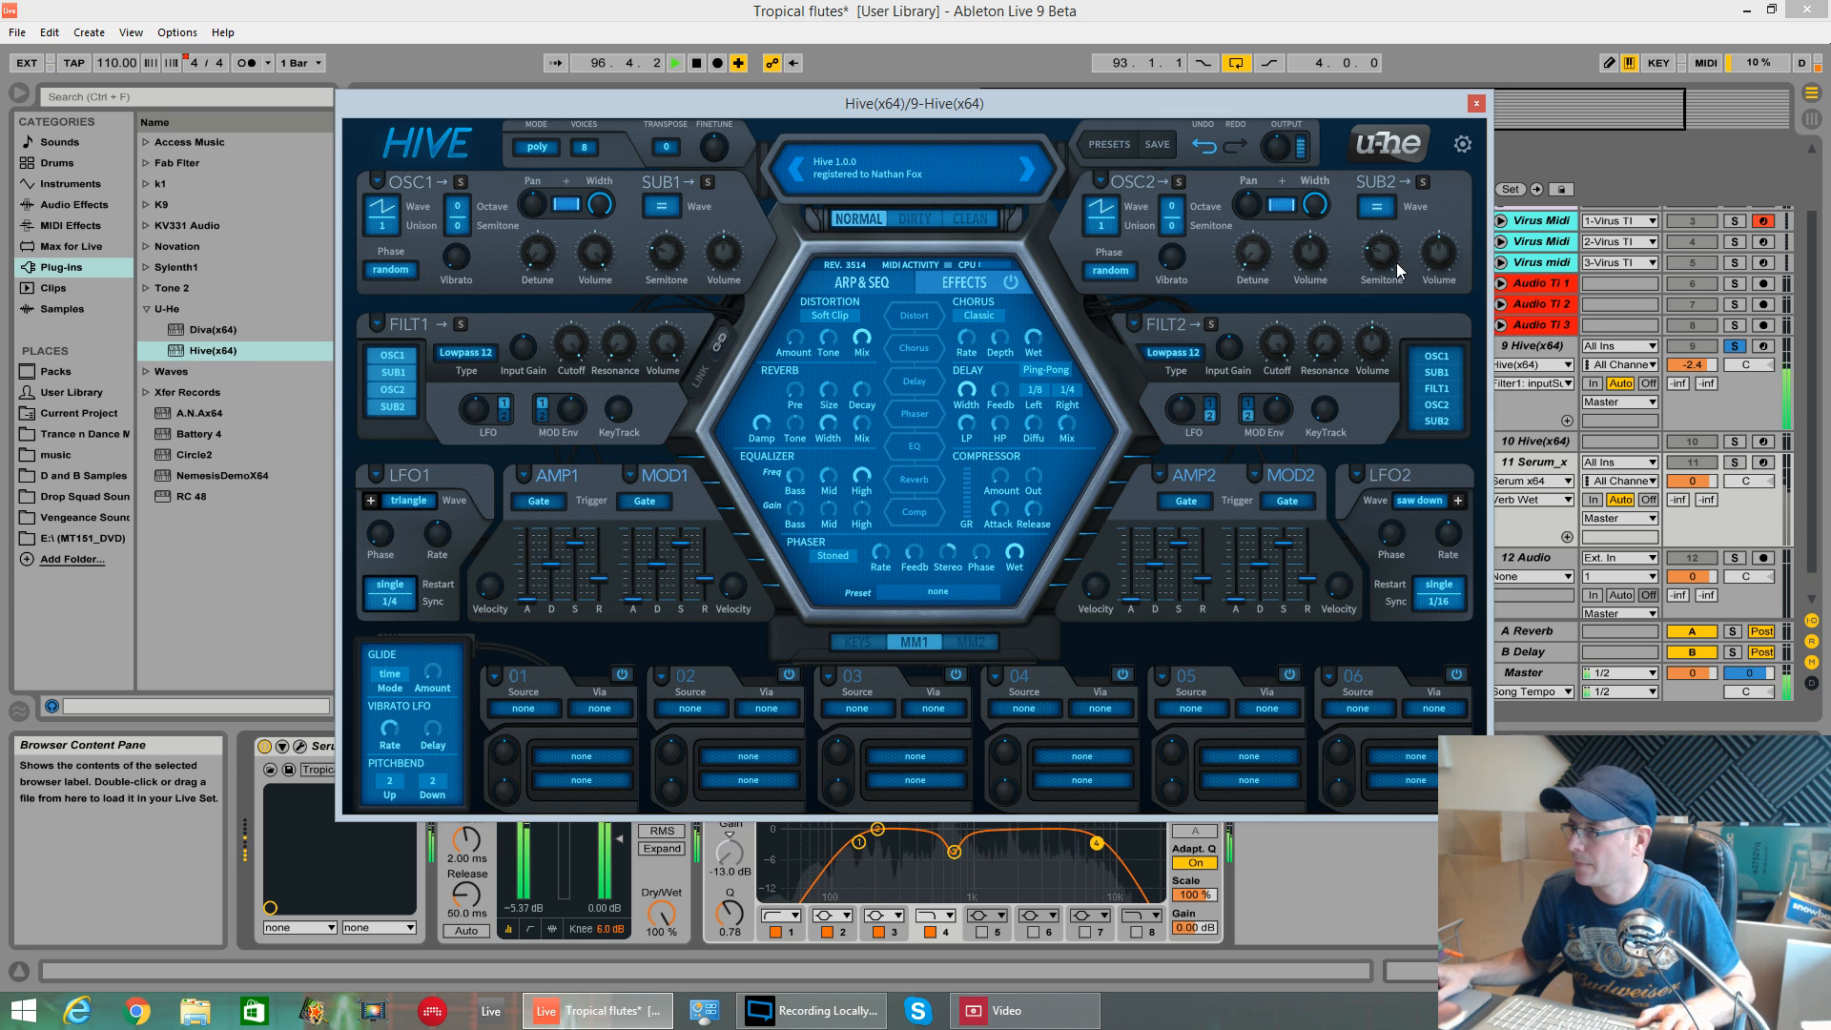
- Bring Oscillator 2's volume down to 0.00 and set Oscillator 1's waveform to Square
{"action": "left_click_drag", "start_coordinate": [1311, 256], "coordinate": [1336, 454]}
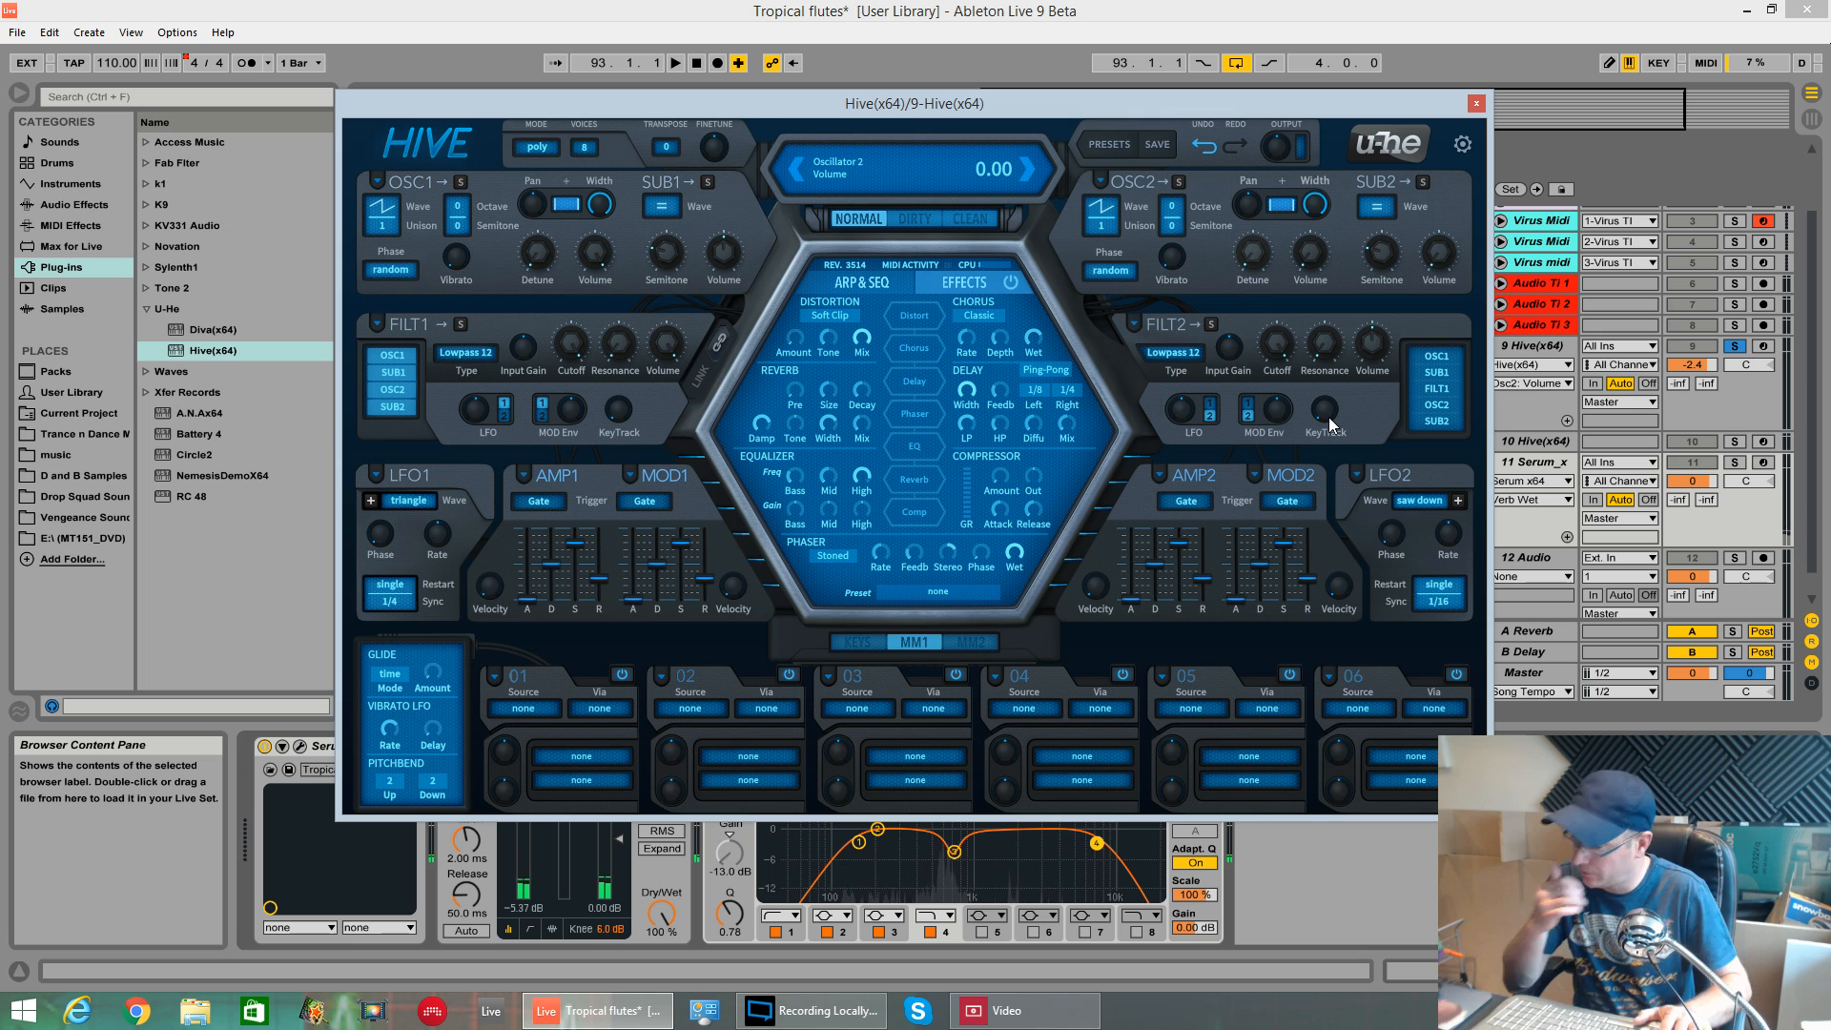
{"action": "left_click", "coordinate": [727, 254]}
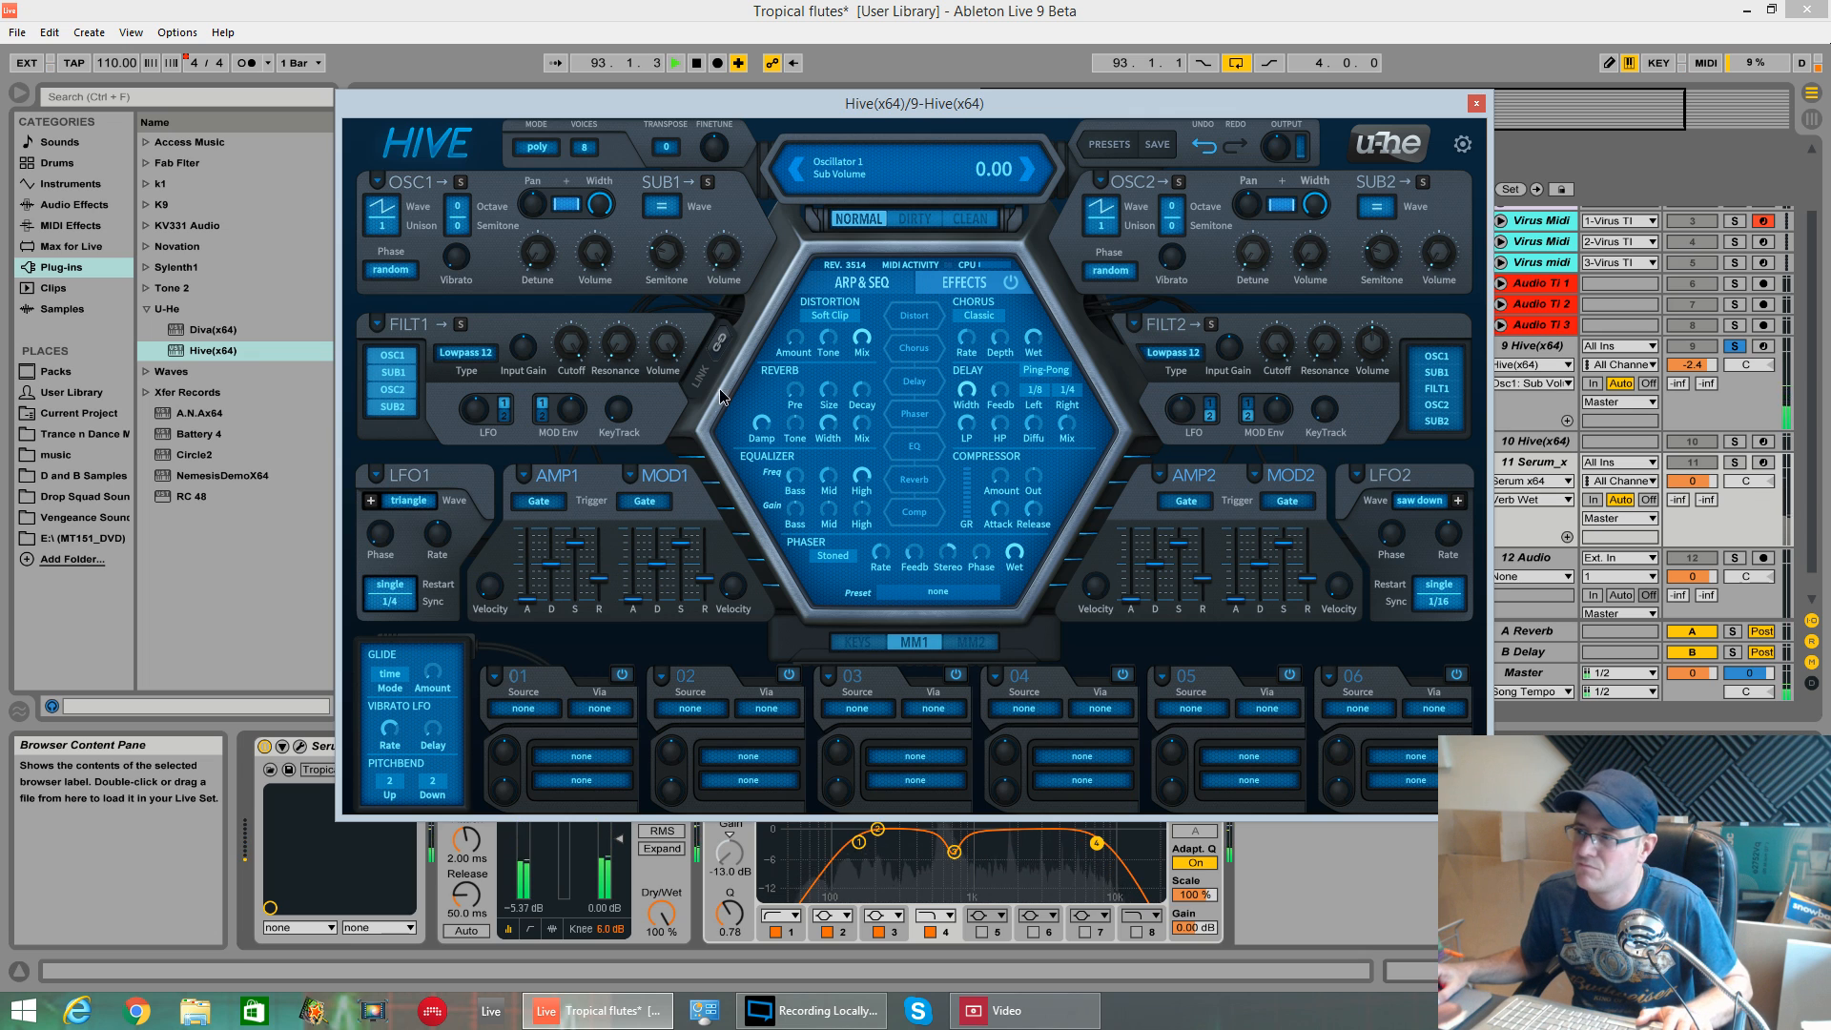
{"action": "left_click", "coordinate": [383, 214]}
{"action": "left_click", "coordinate": [438, 288]}
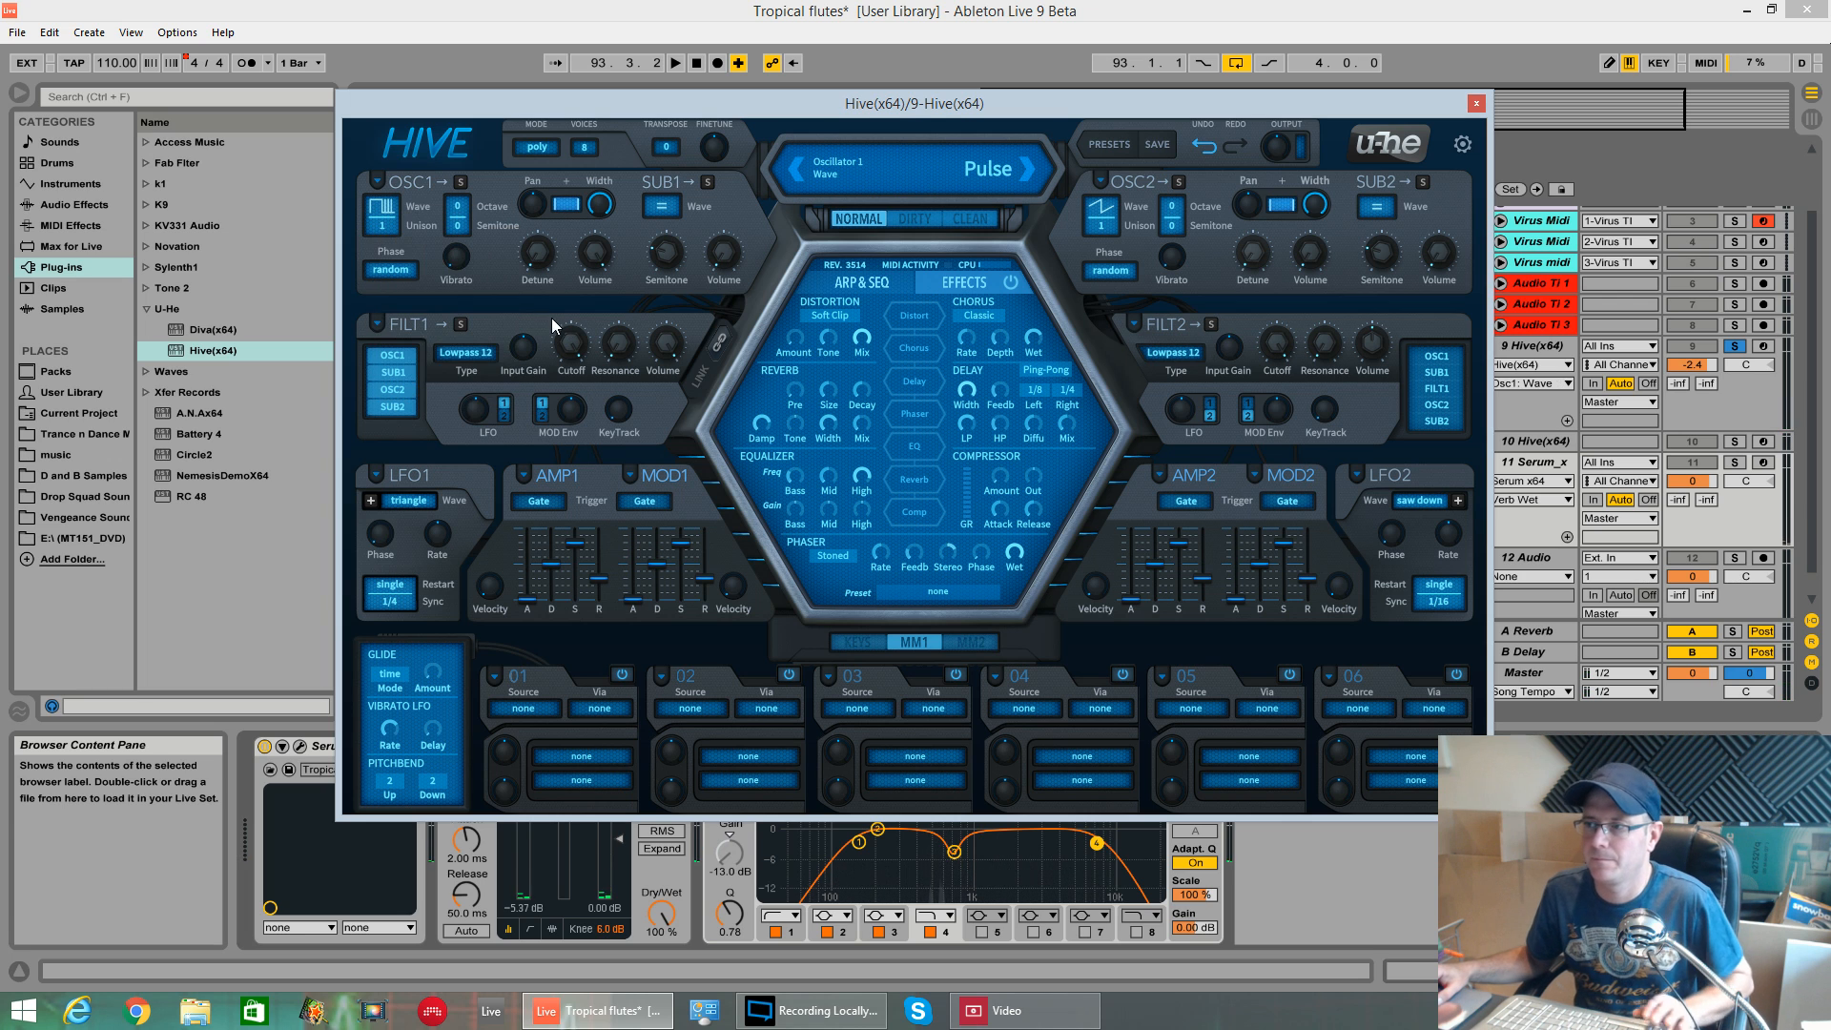
{"action": "left_click", "coordinate": [380, 215]}
{"action": "left_click", "coordinate": [444, 310]}
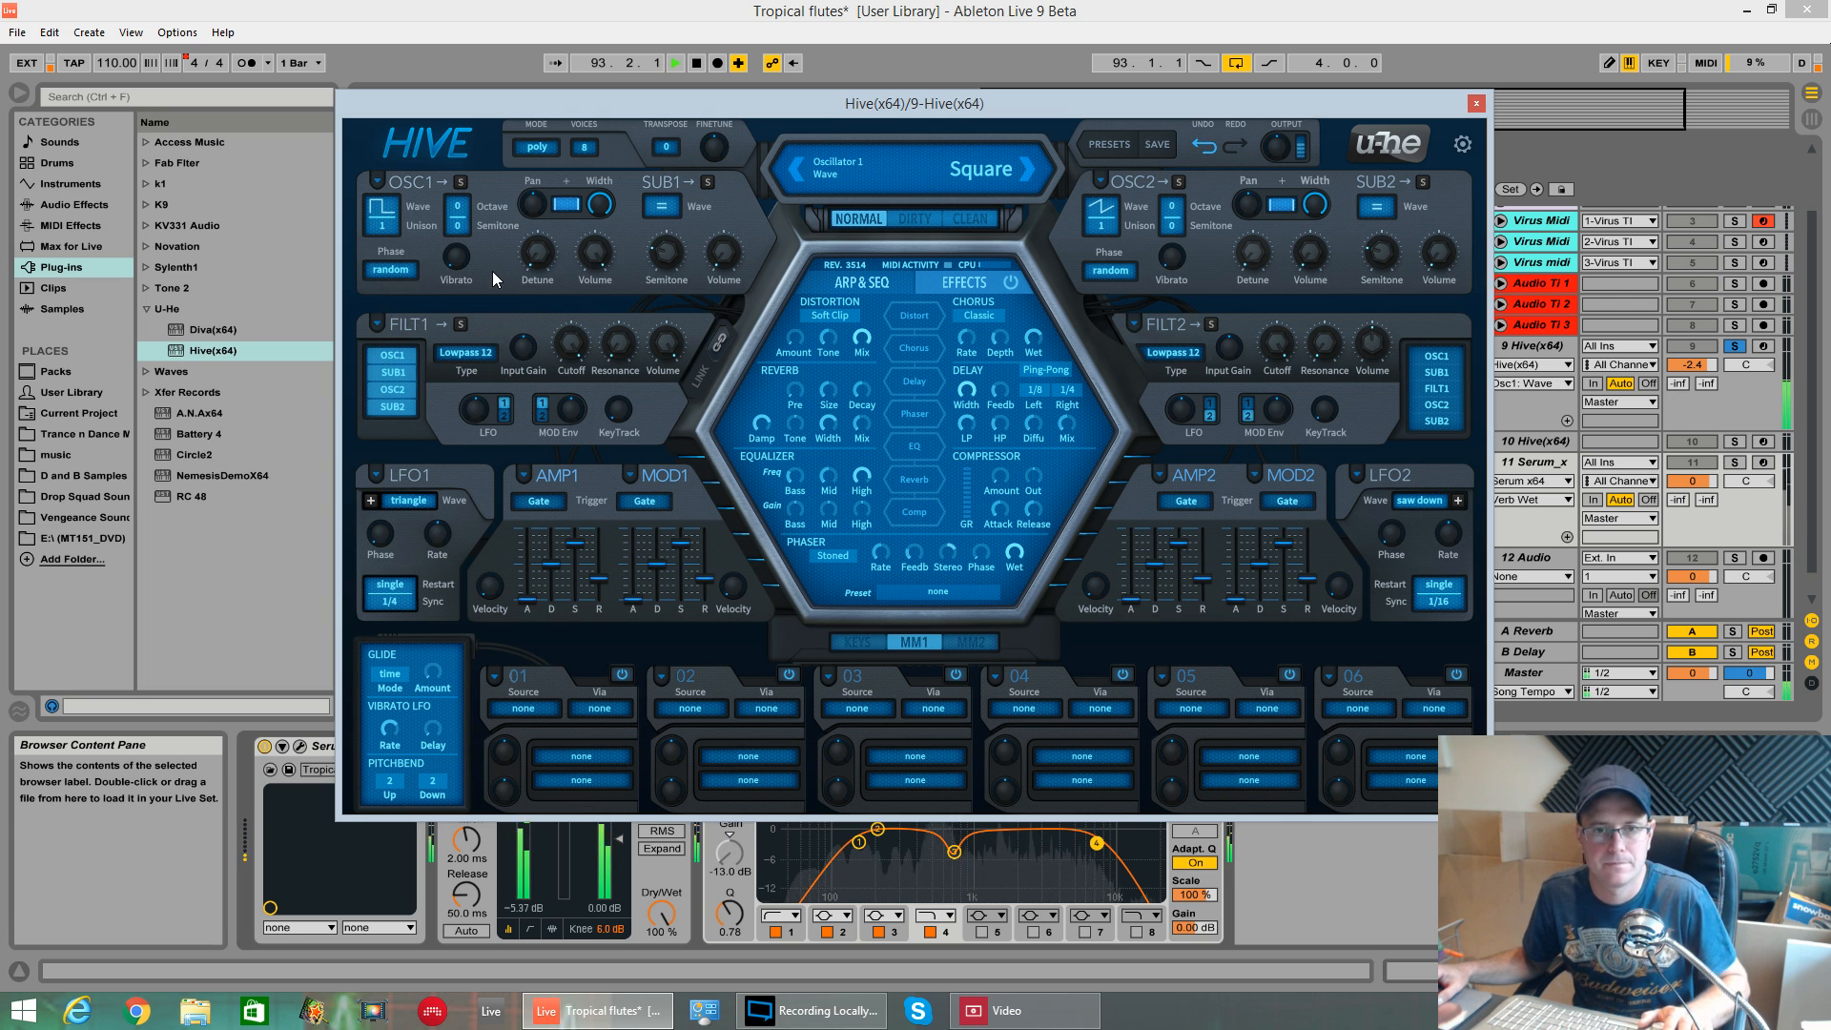
- Set Oscillator 1's unison to 2 voices and audition the sound
{"action": "left_click", "coordinate": [389, 228]}
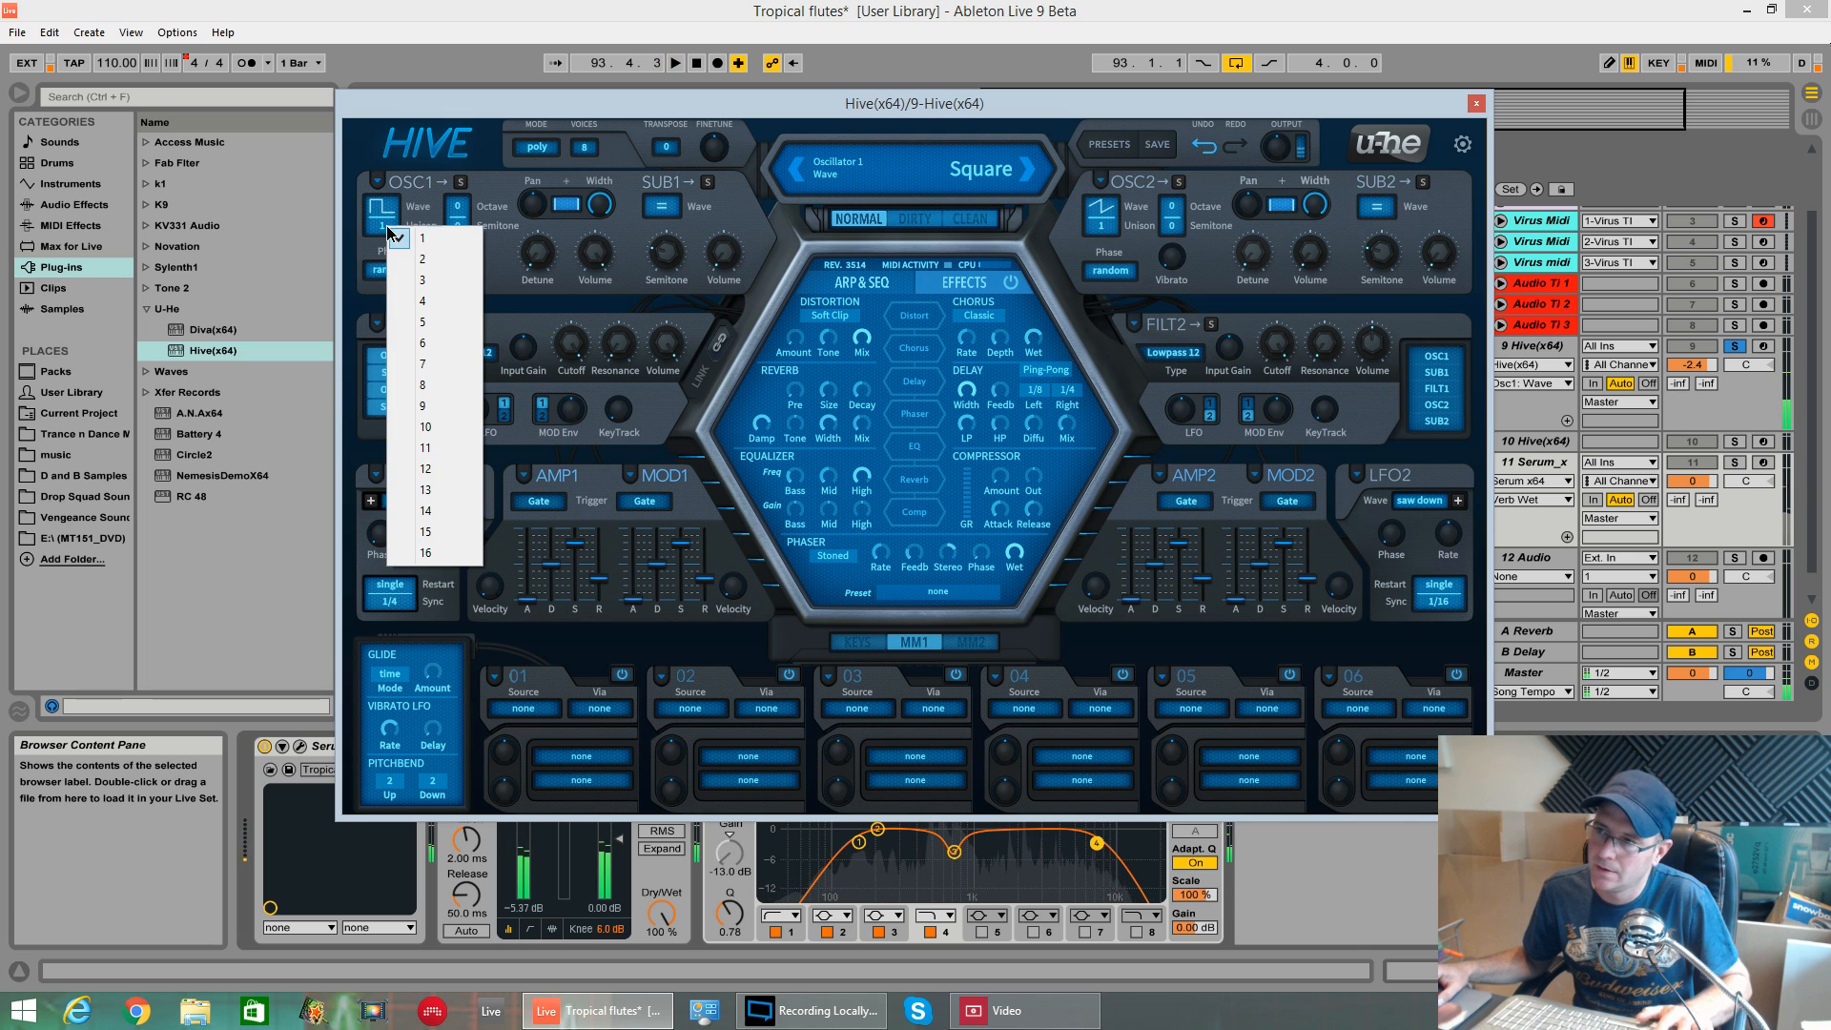
{"action": "left_click", "coordinate": [425, 262]}
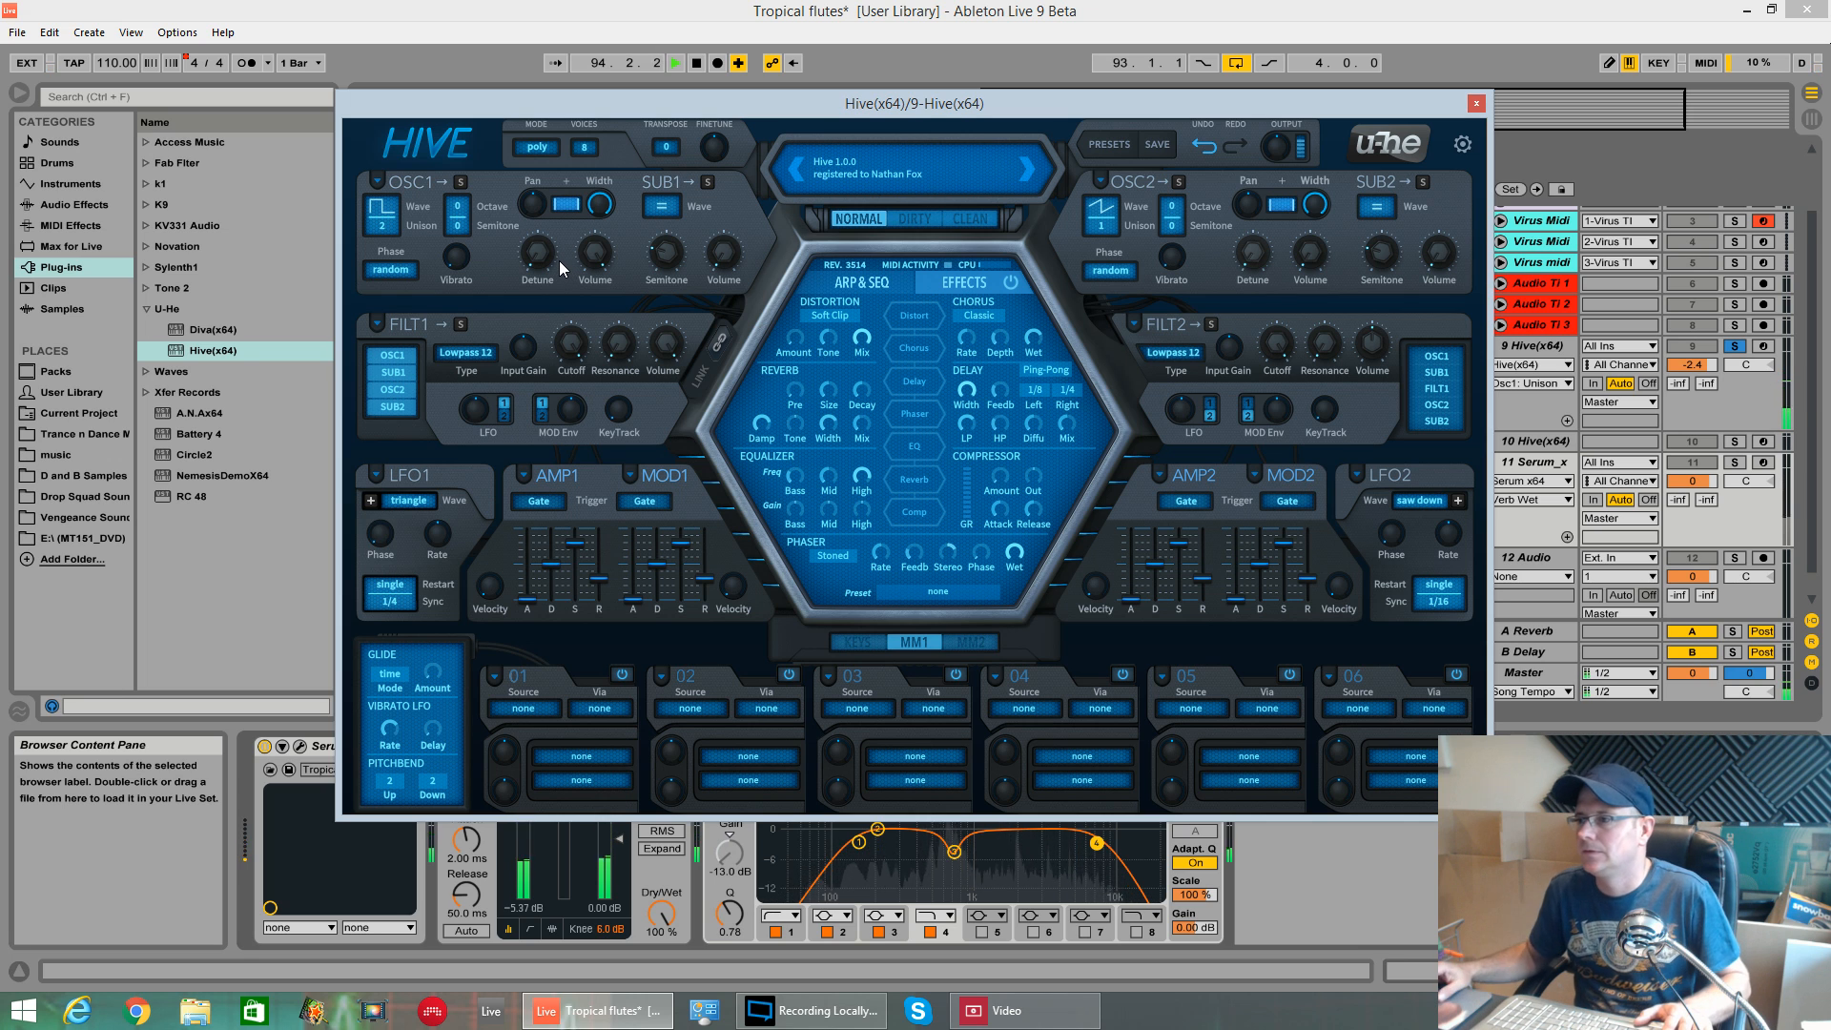
{"action": "left_click", "coordinate": [723, 254]}
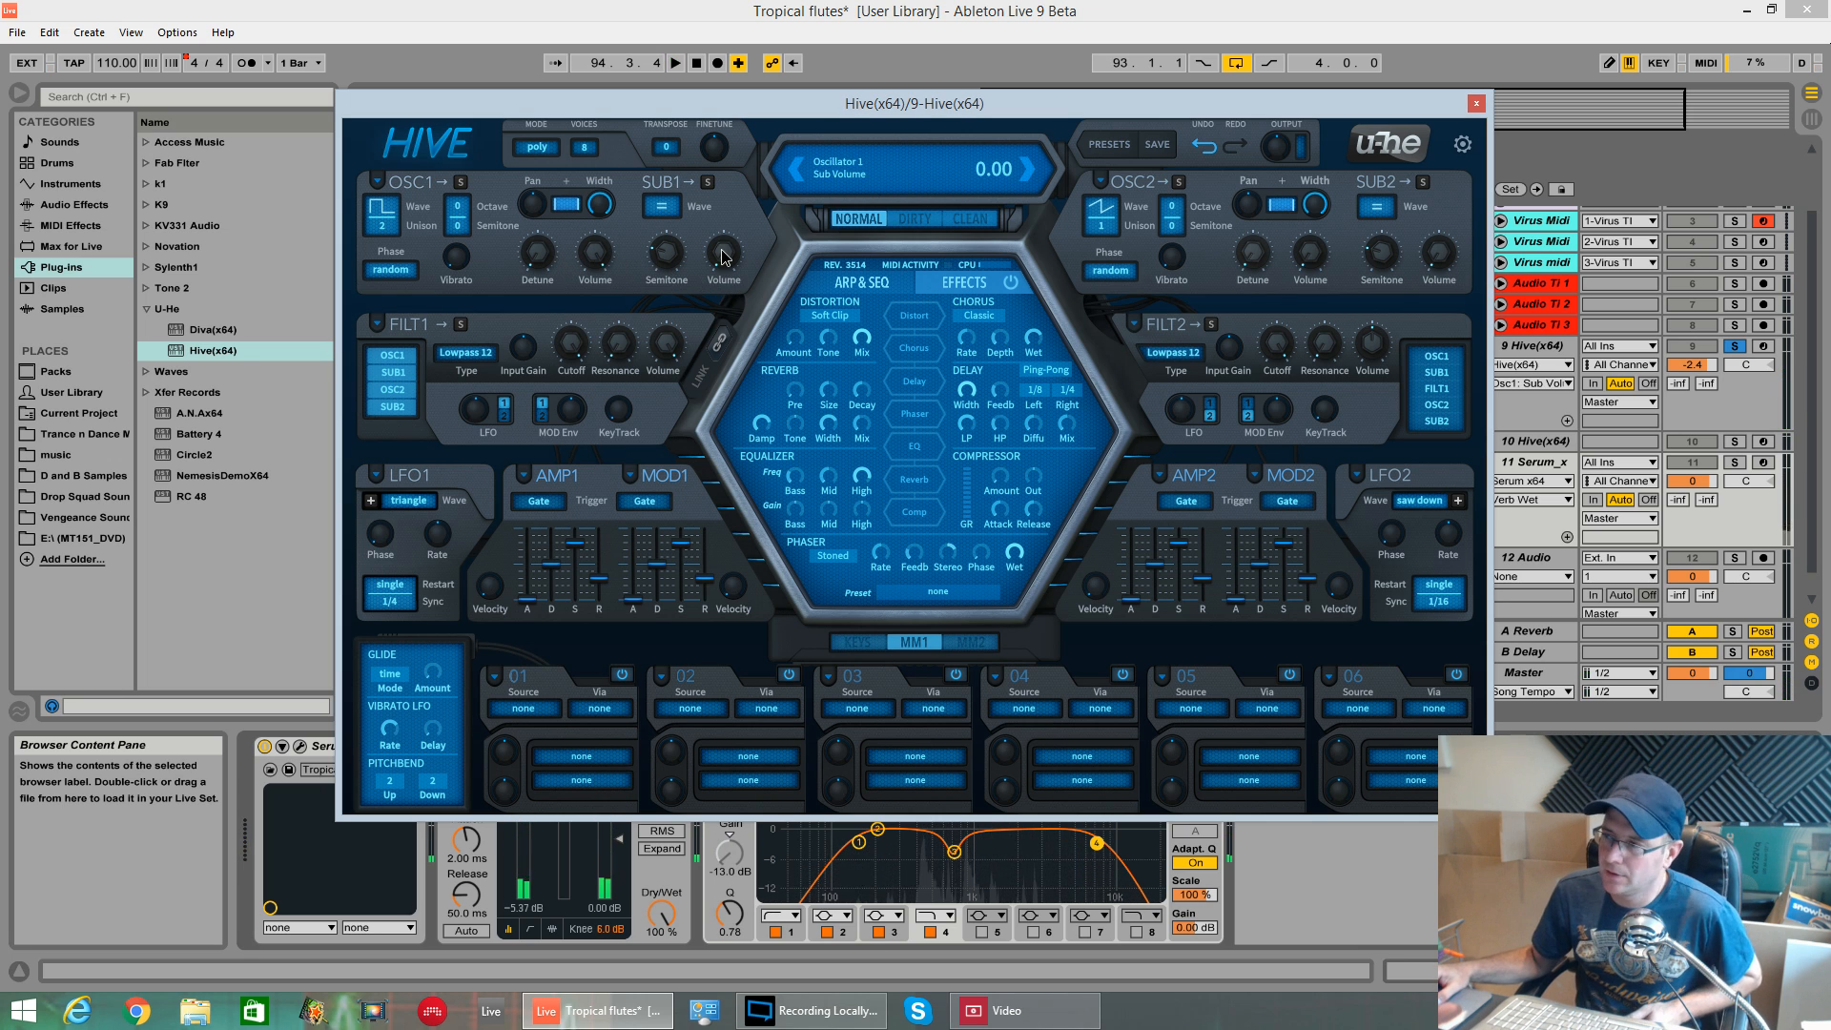
{"action": "left_click", "coordinate": [593, 259]}
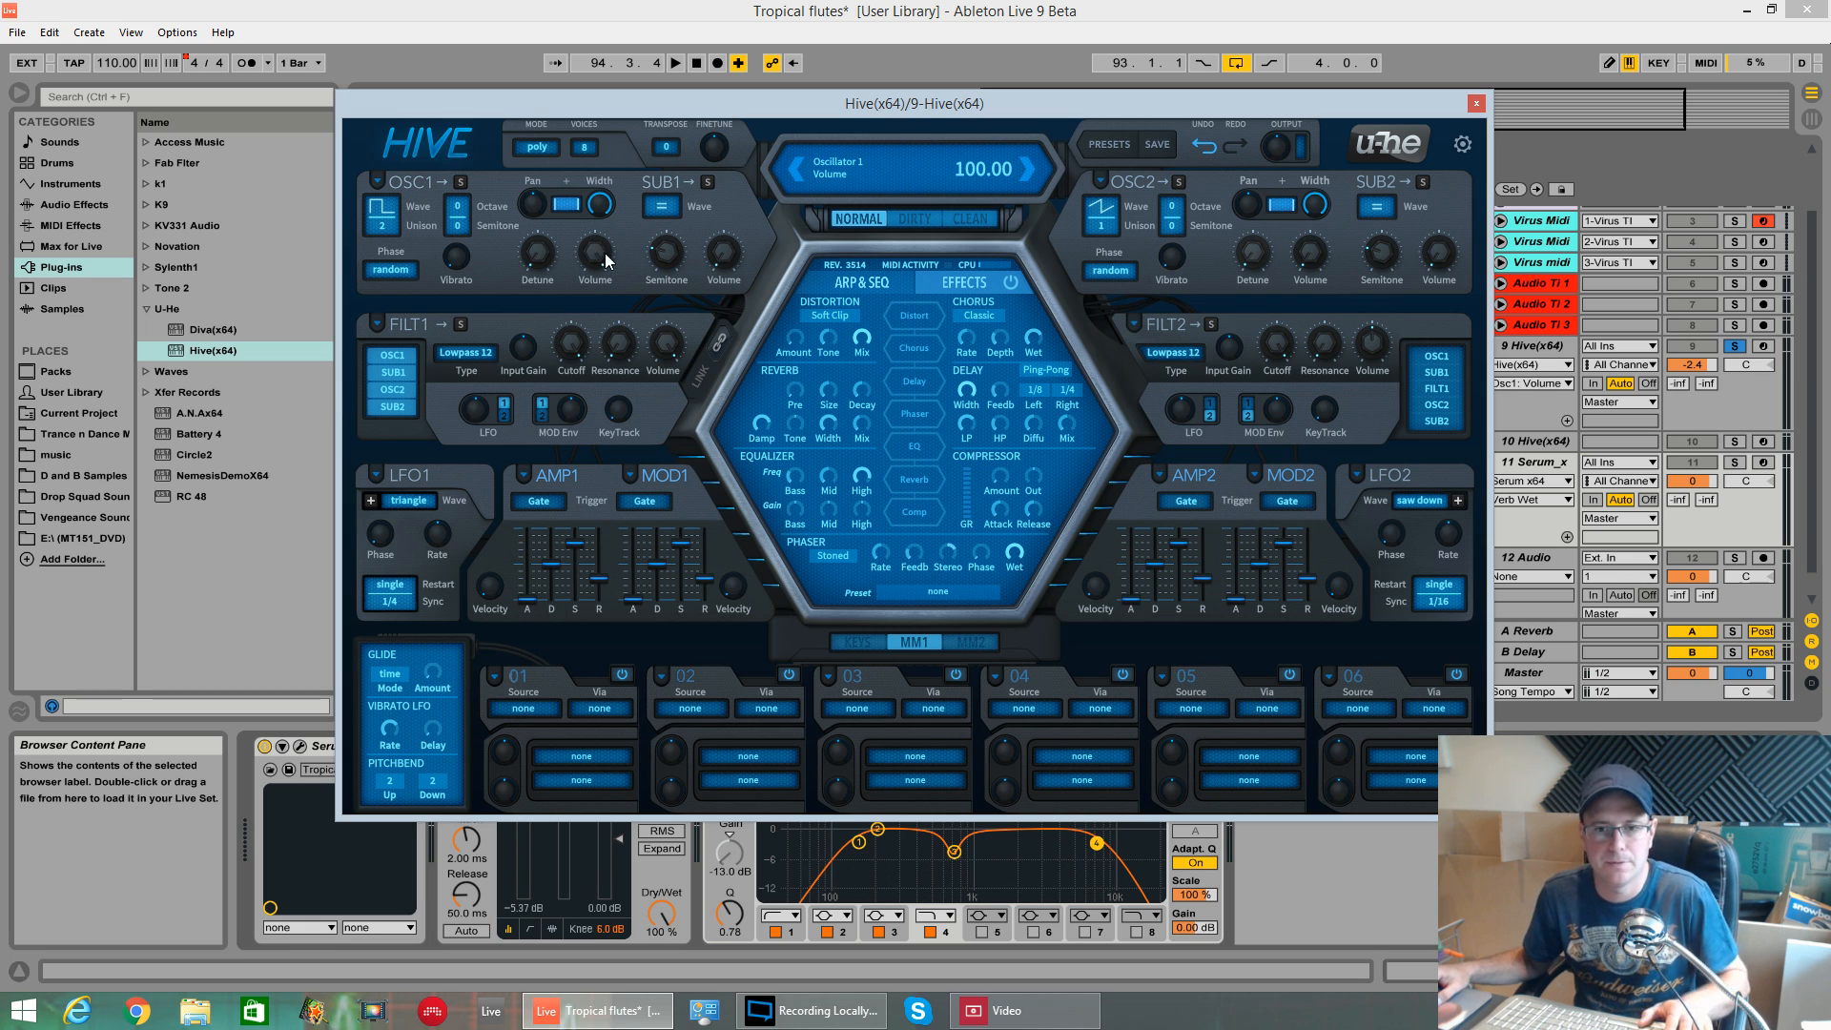
{"action": "key", "text": "space"}
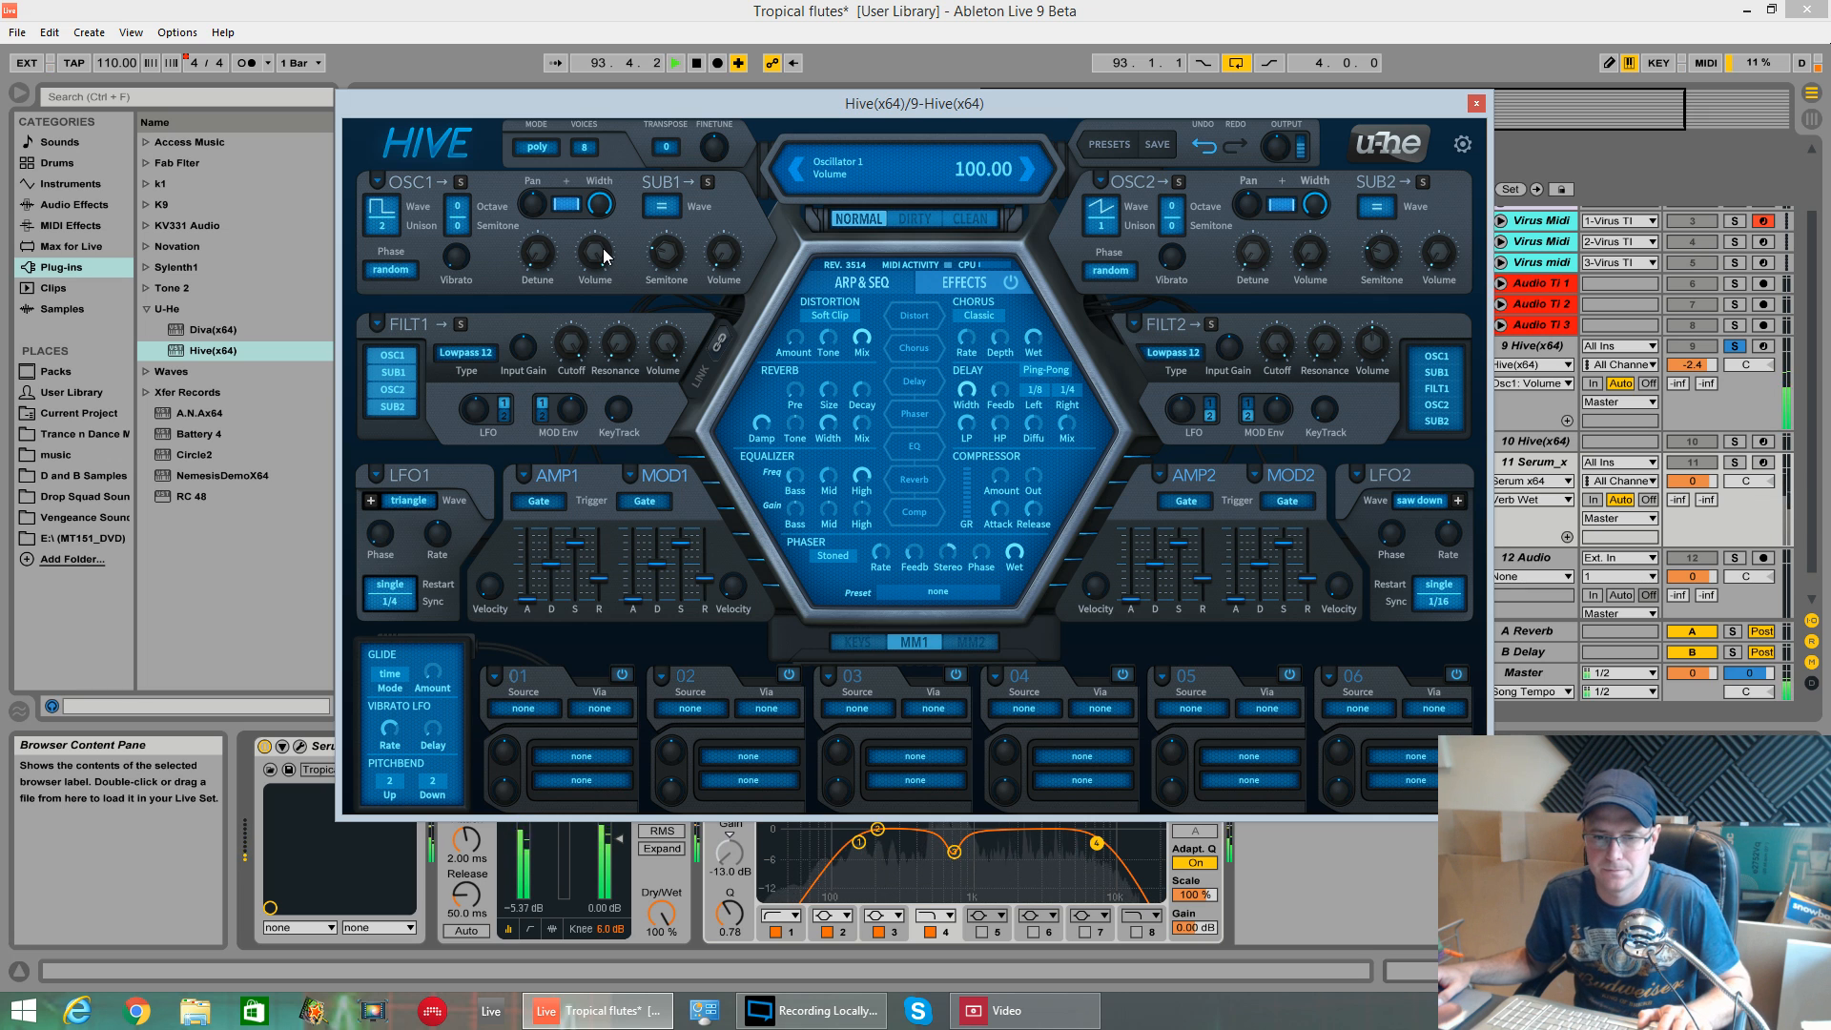
{"action": "key", "text": "space"}
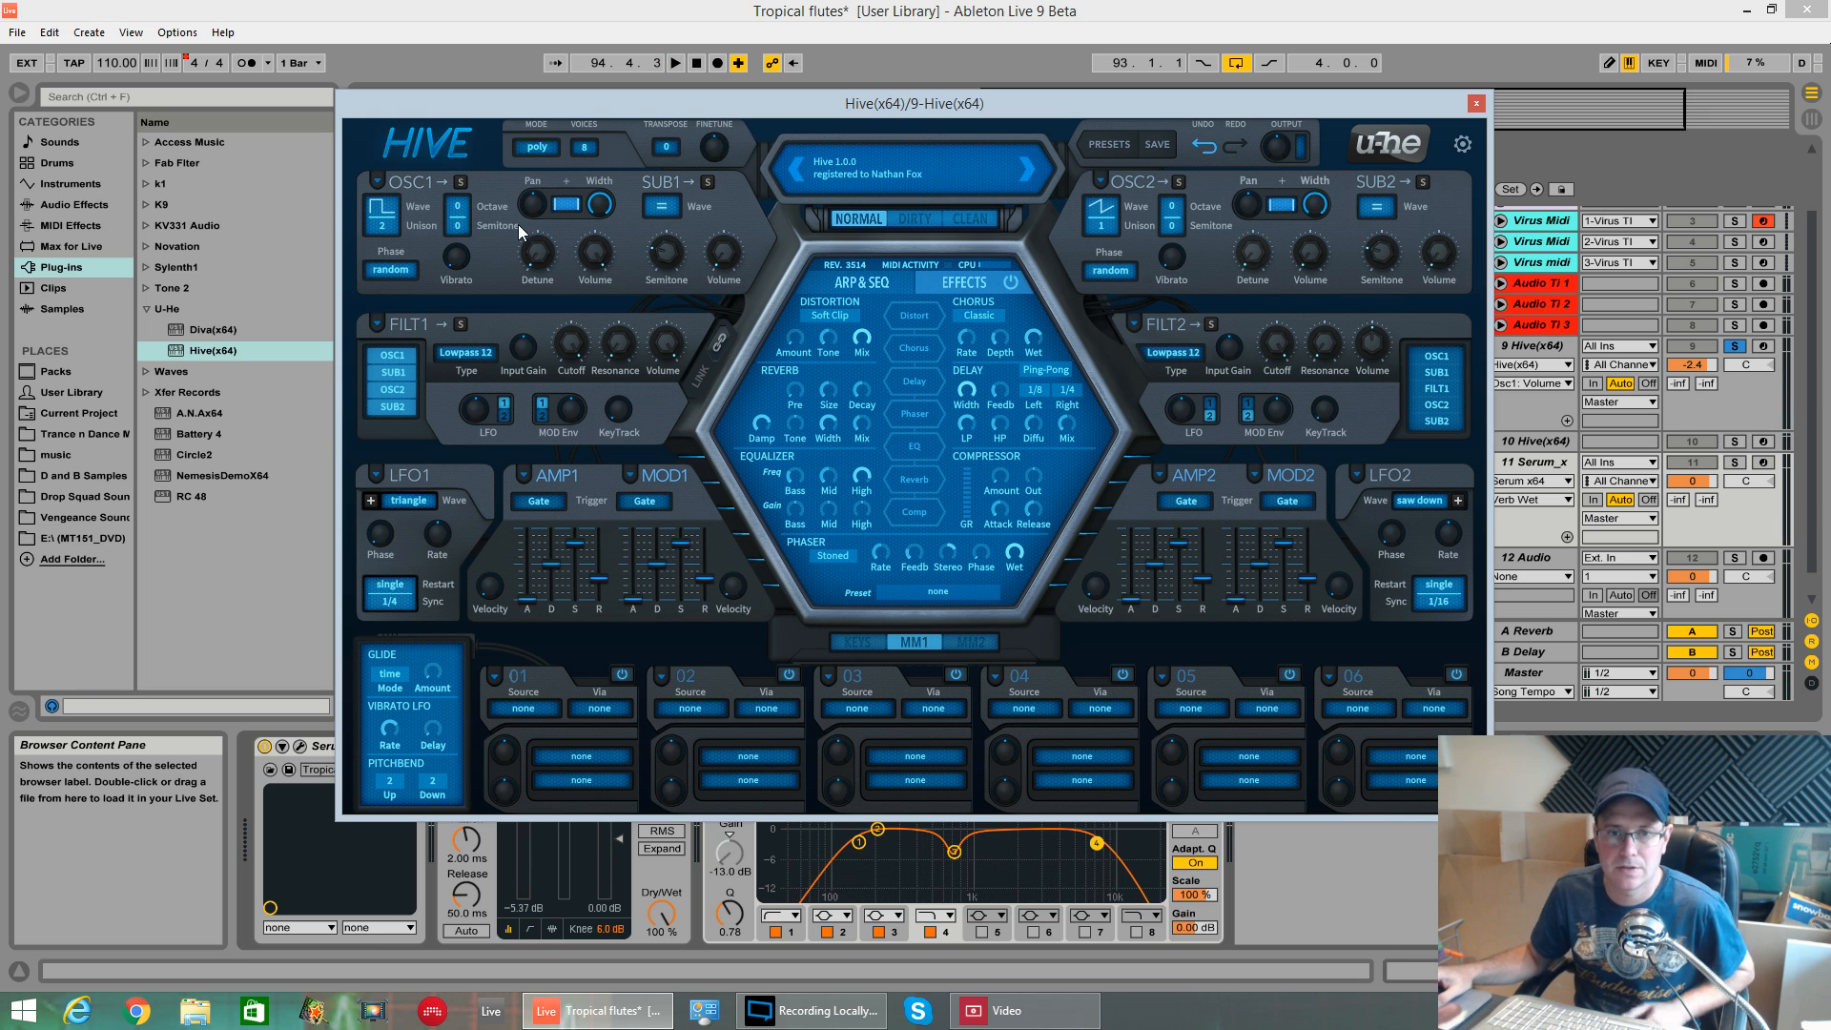
- Set Oscillator 1's octave to 1 and audition the raised pitch
{"action": "left_click", "coordinate": [468, 210]}
{"action": "left_click", "coordinate": [507, 239]}
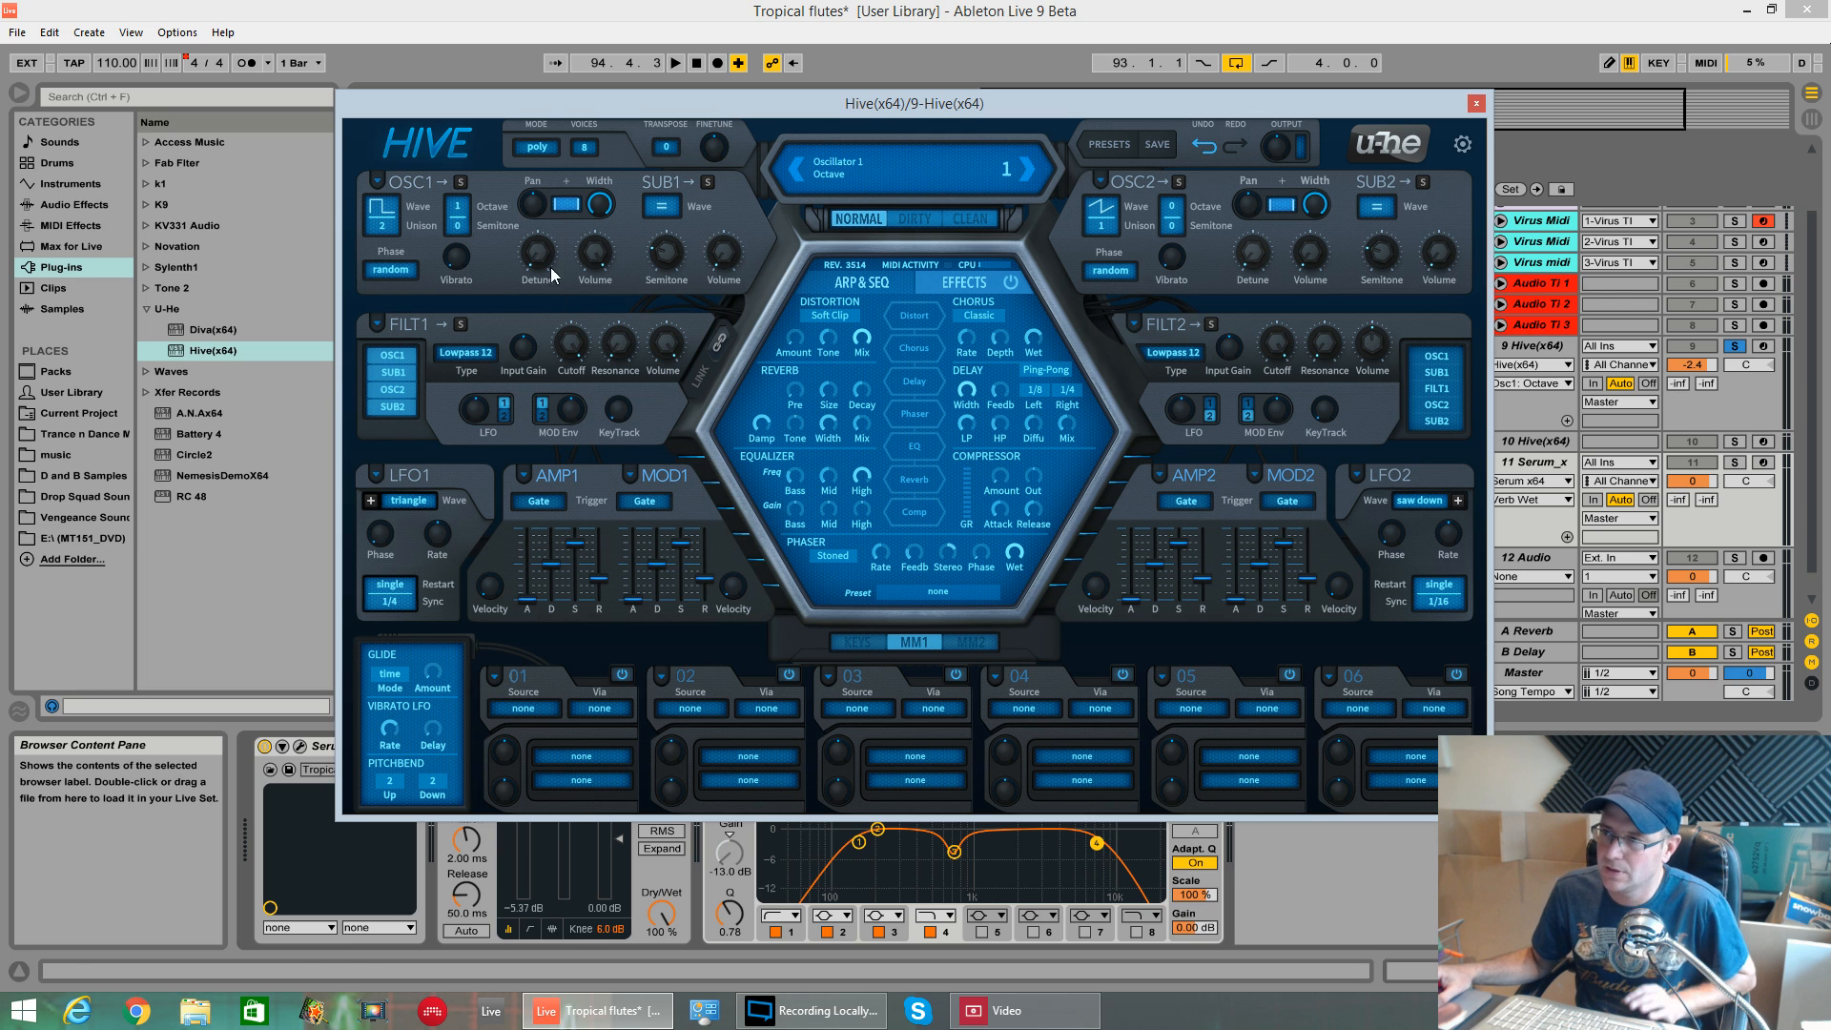
{"action": "key", "text": "space"}
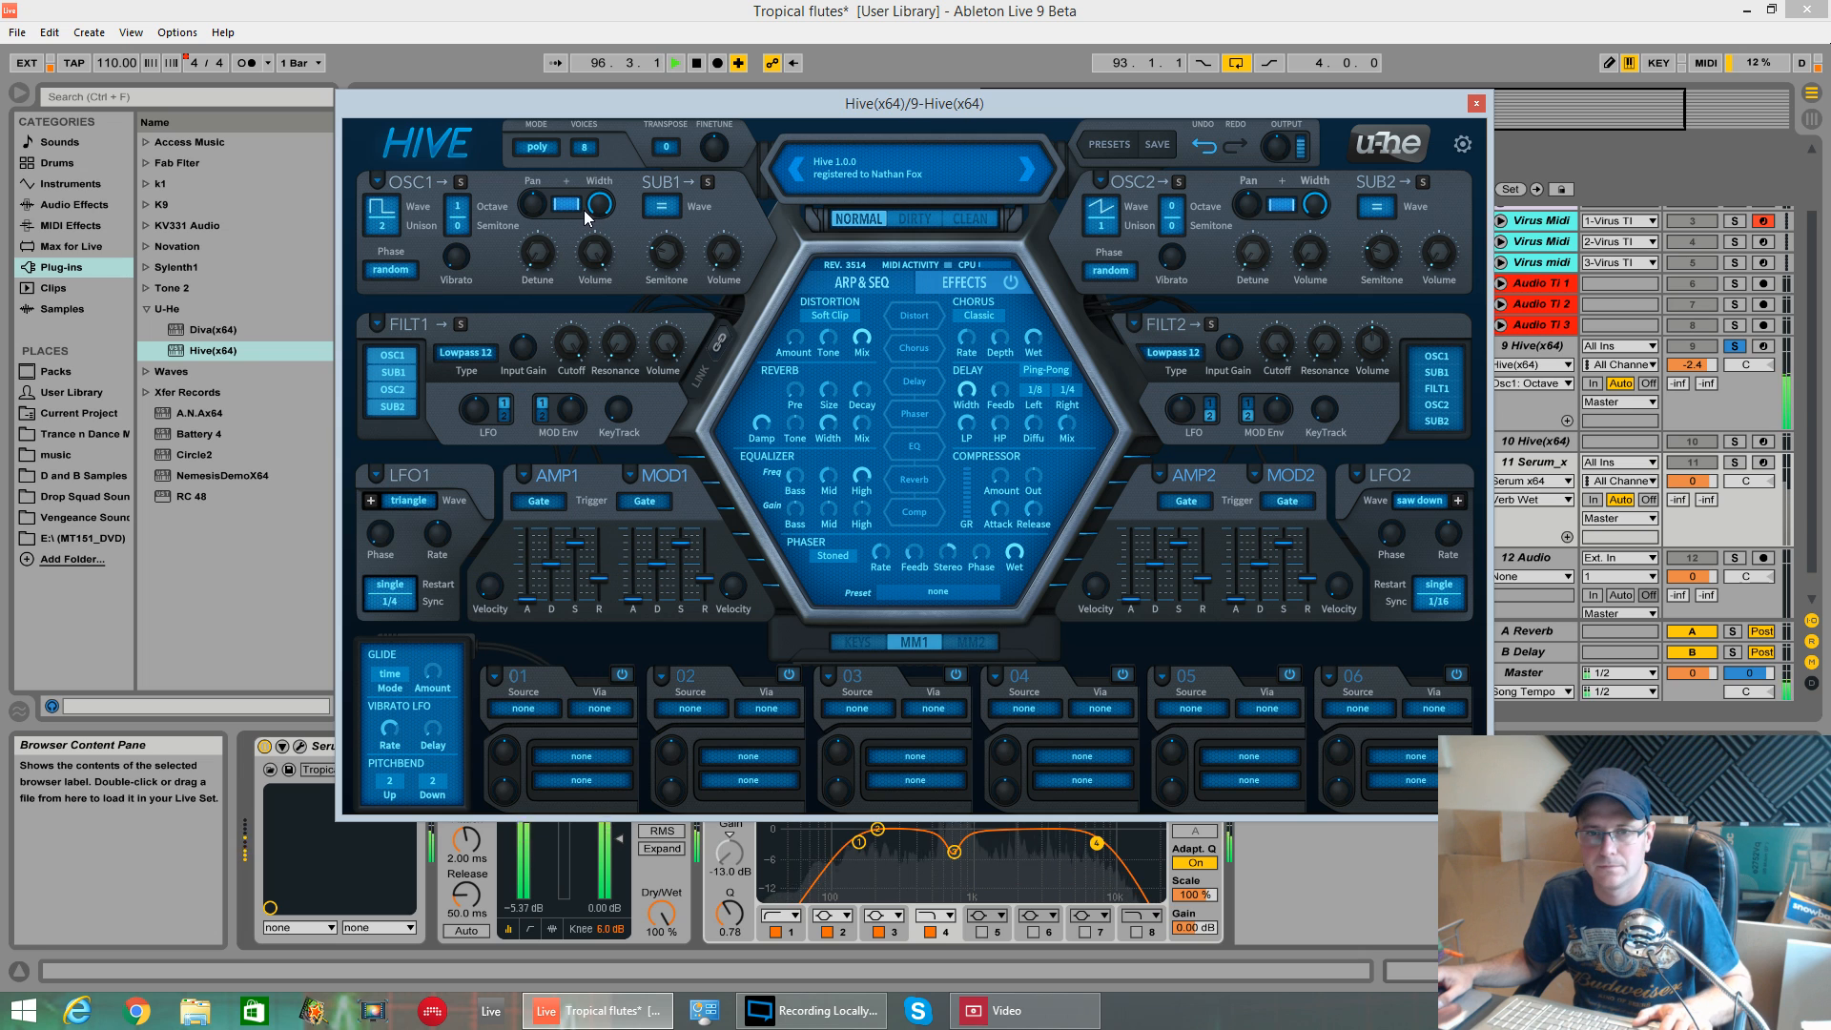
- Raise Sub 1's volume to 25.50 and set its waveform to Sine
{"action": "left_click_drag", "start_coordinate": [732, 271], "coordinate": [725, 215]}
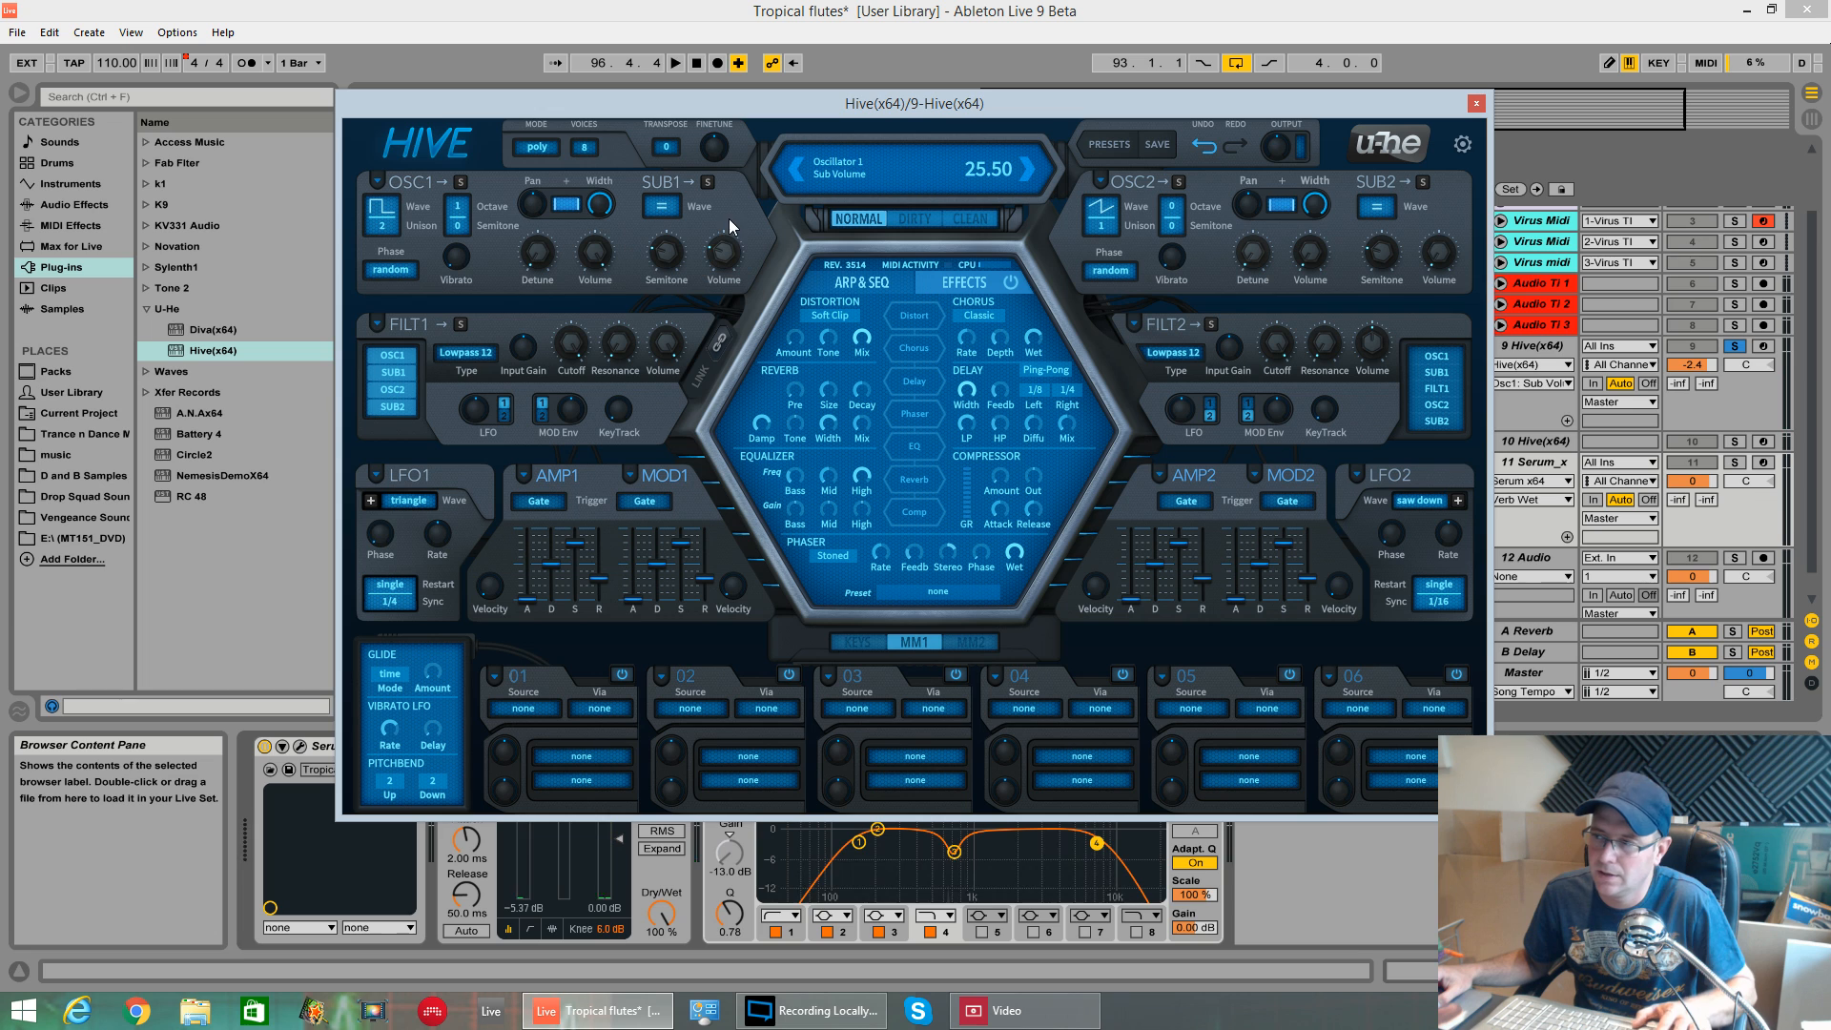
{"action": "left_click", "coordinate": [660, 206]}
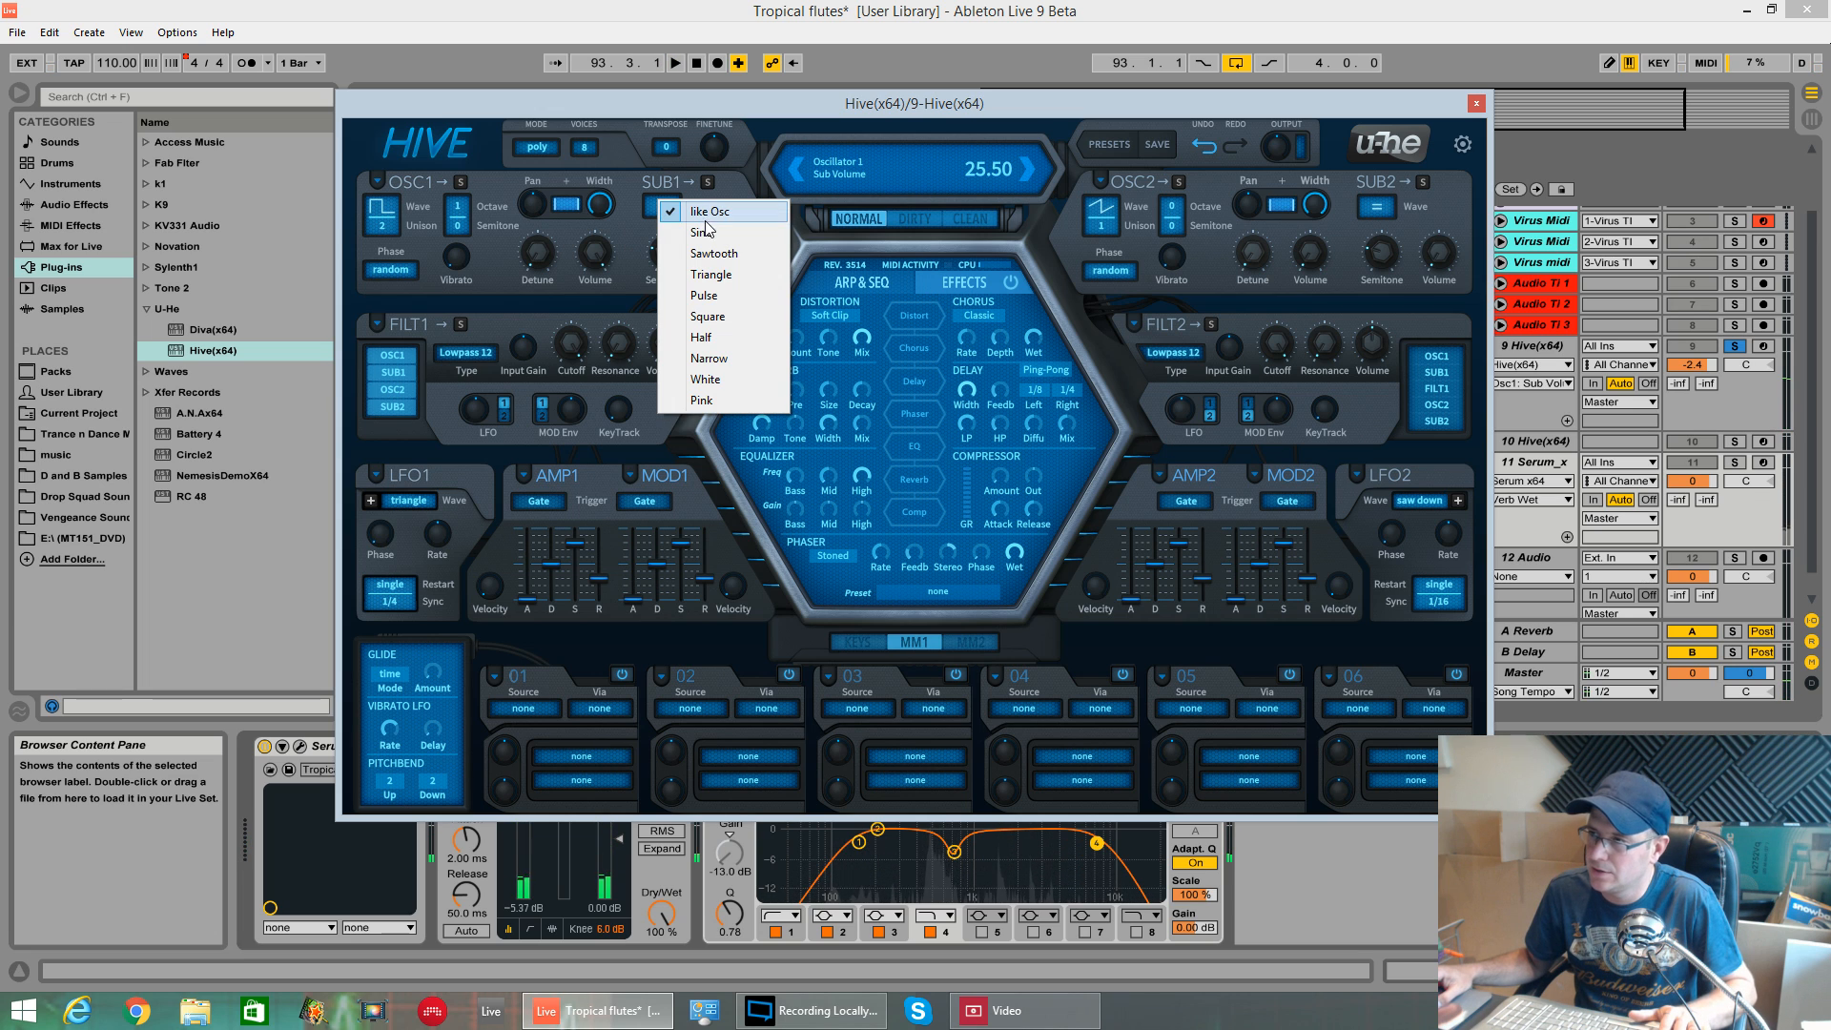
{"action": "left_click", "coordinate": [708, 231]}
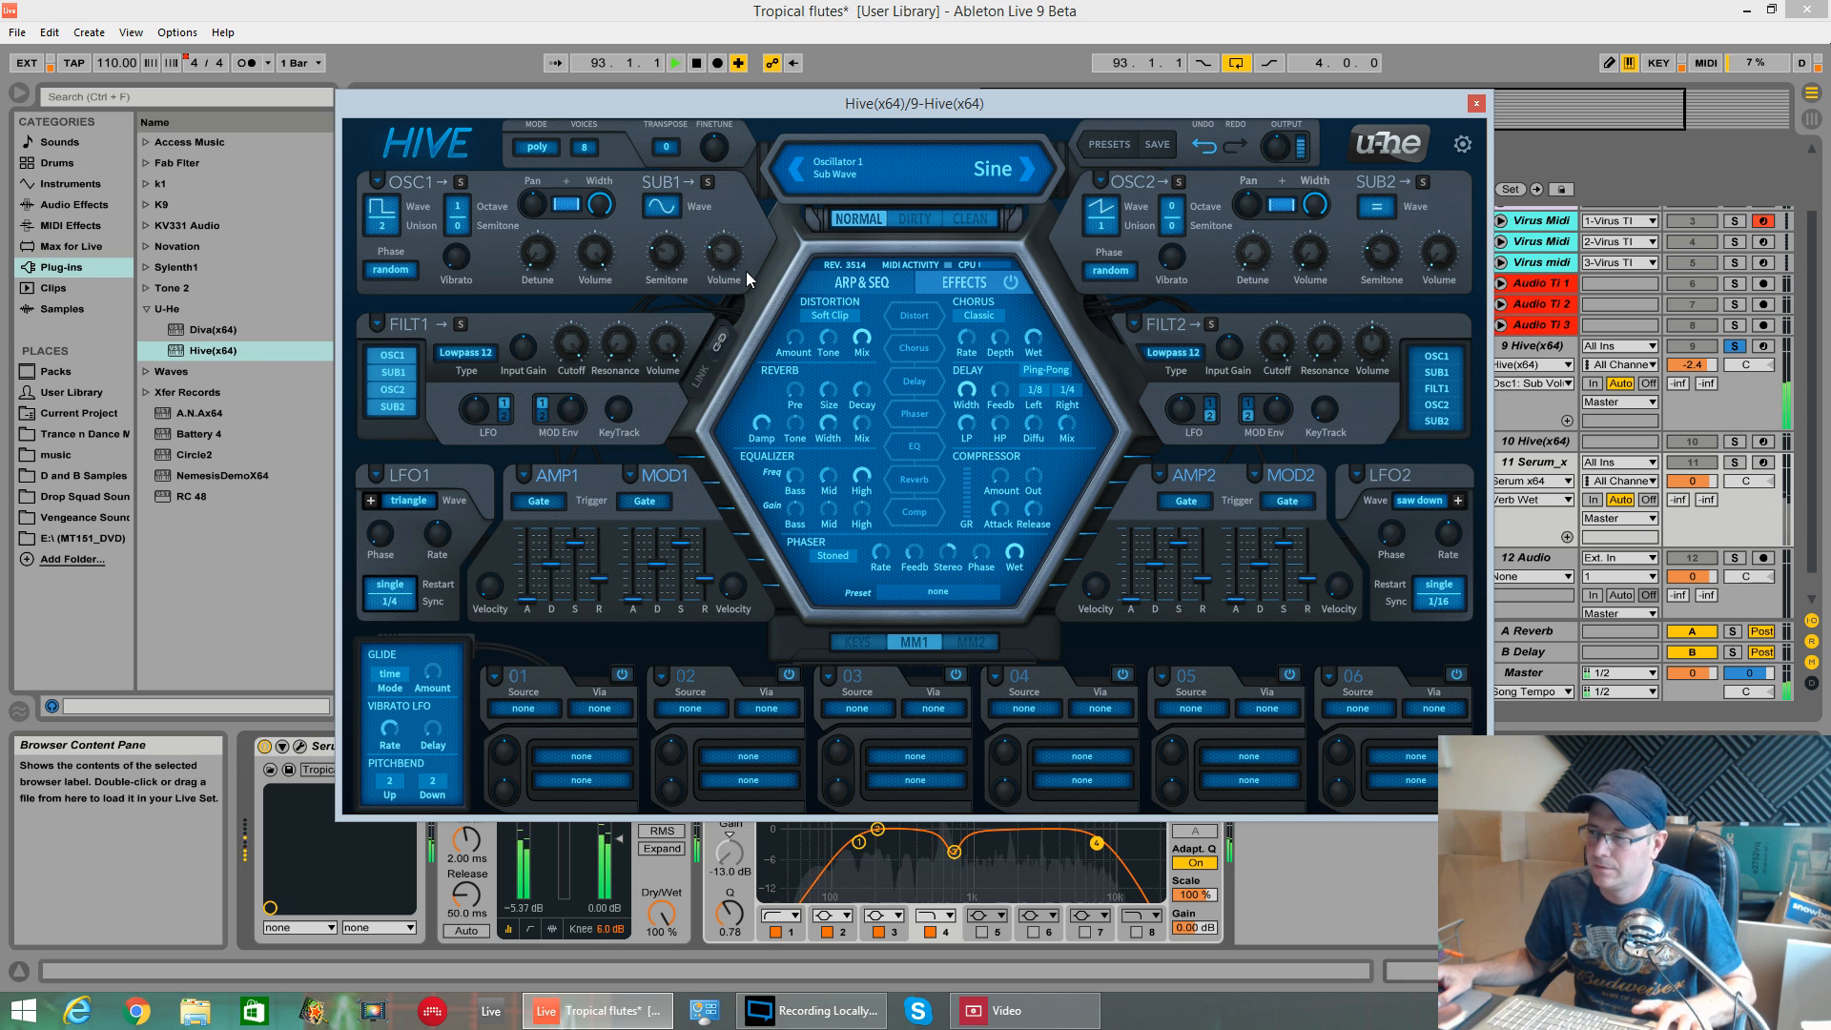
- Set Oscillator 1's octave to 0 and play back the loop
{"action": "left_click_drag", "start_coordinate": [901, 107], "coordinate": [935, 160]}
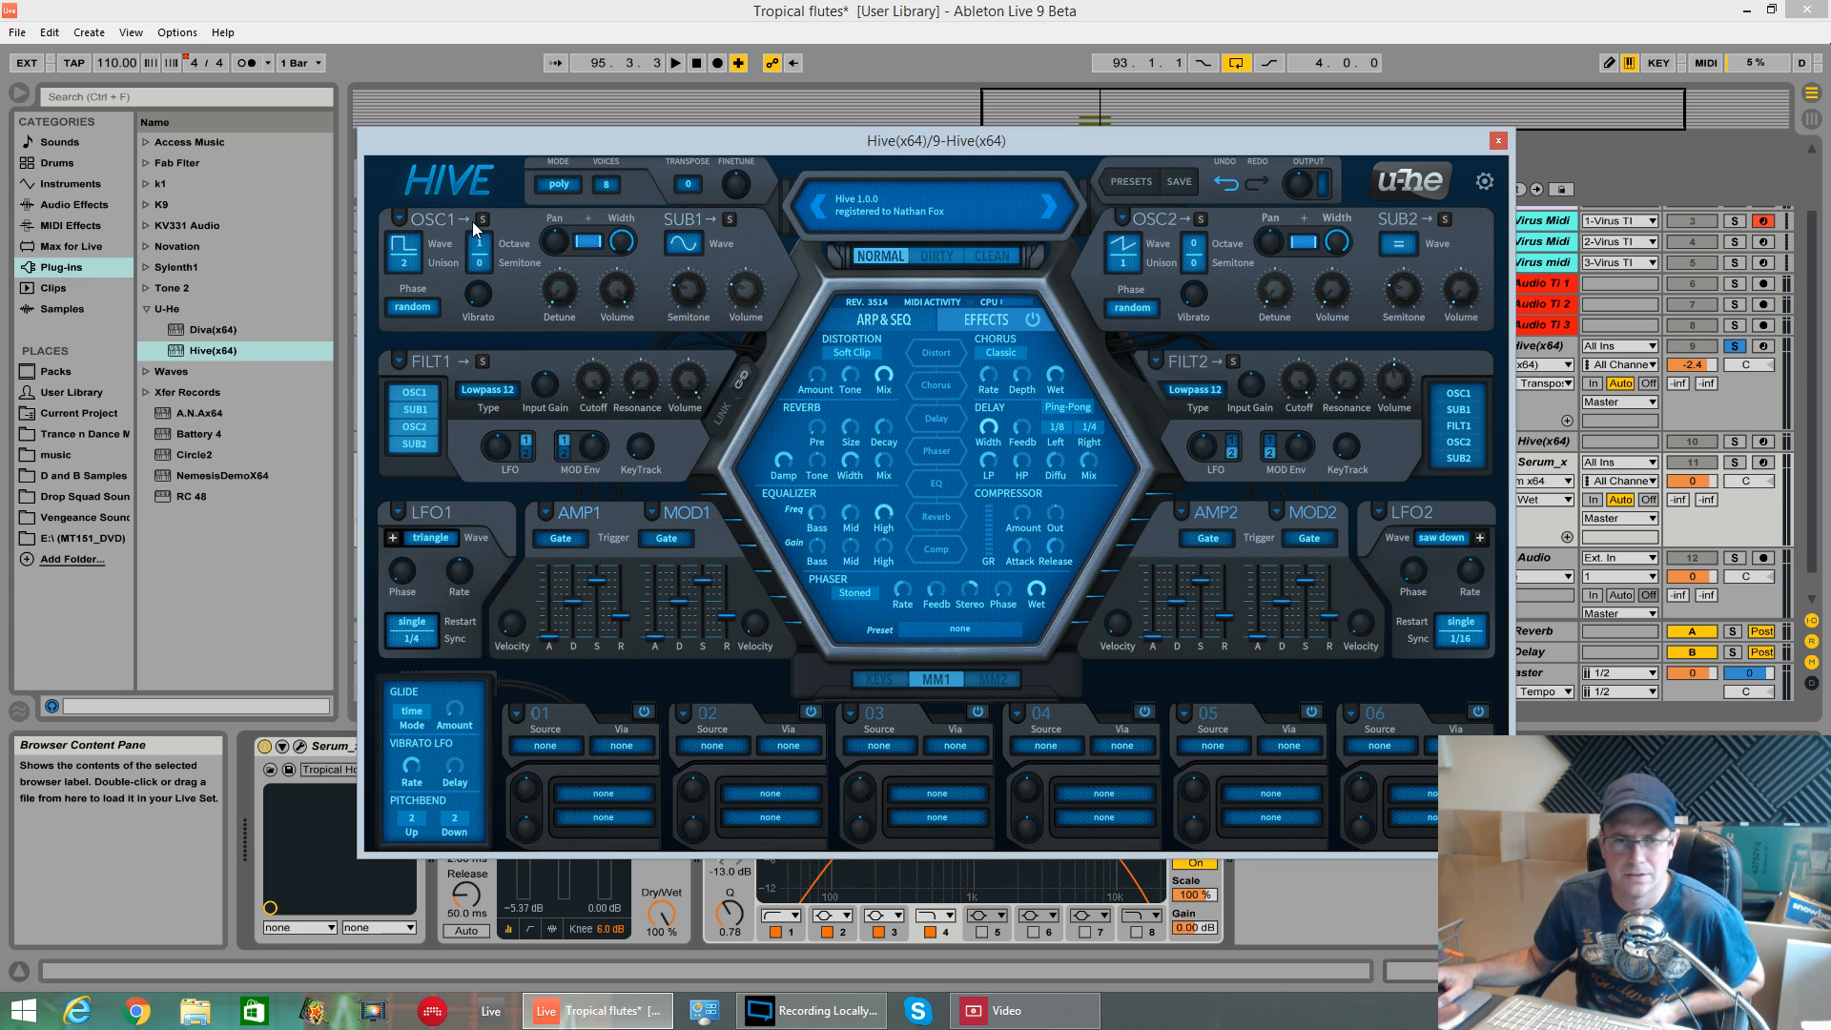
{"action": "left_click", "coordinate": [483, 248]}
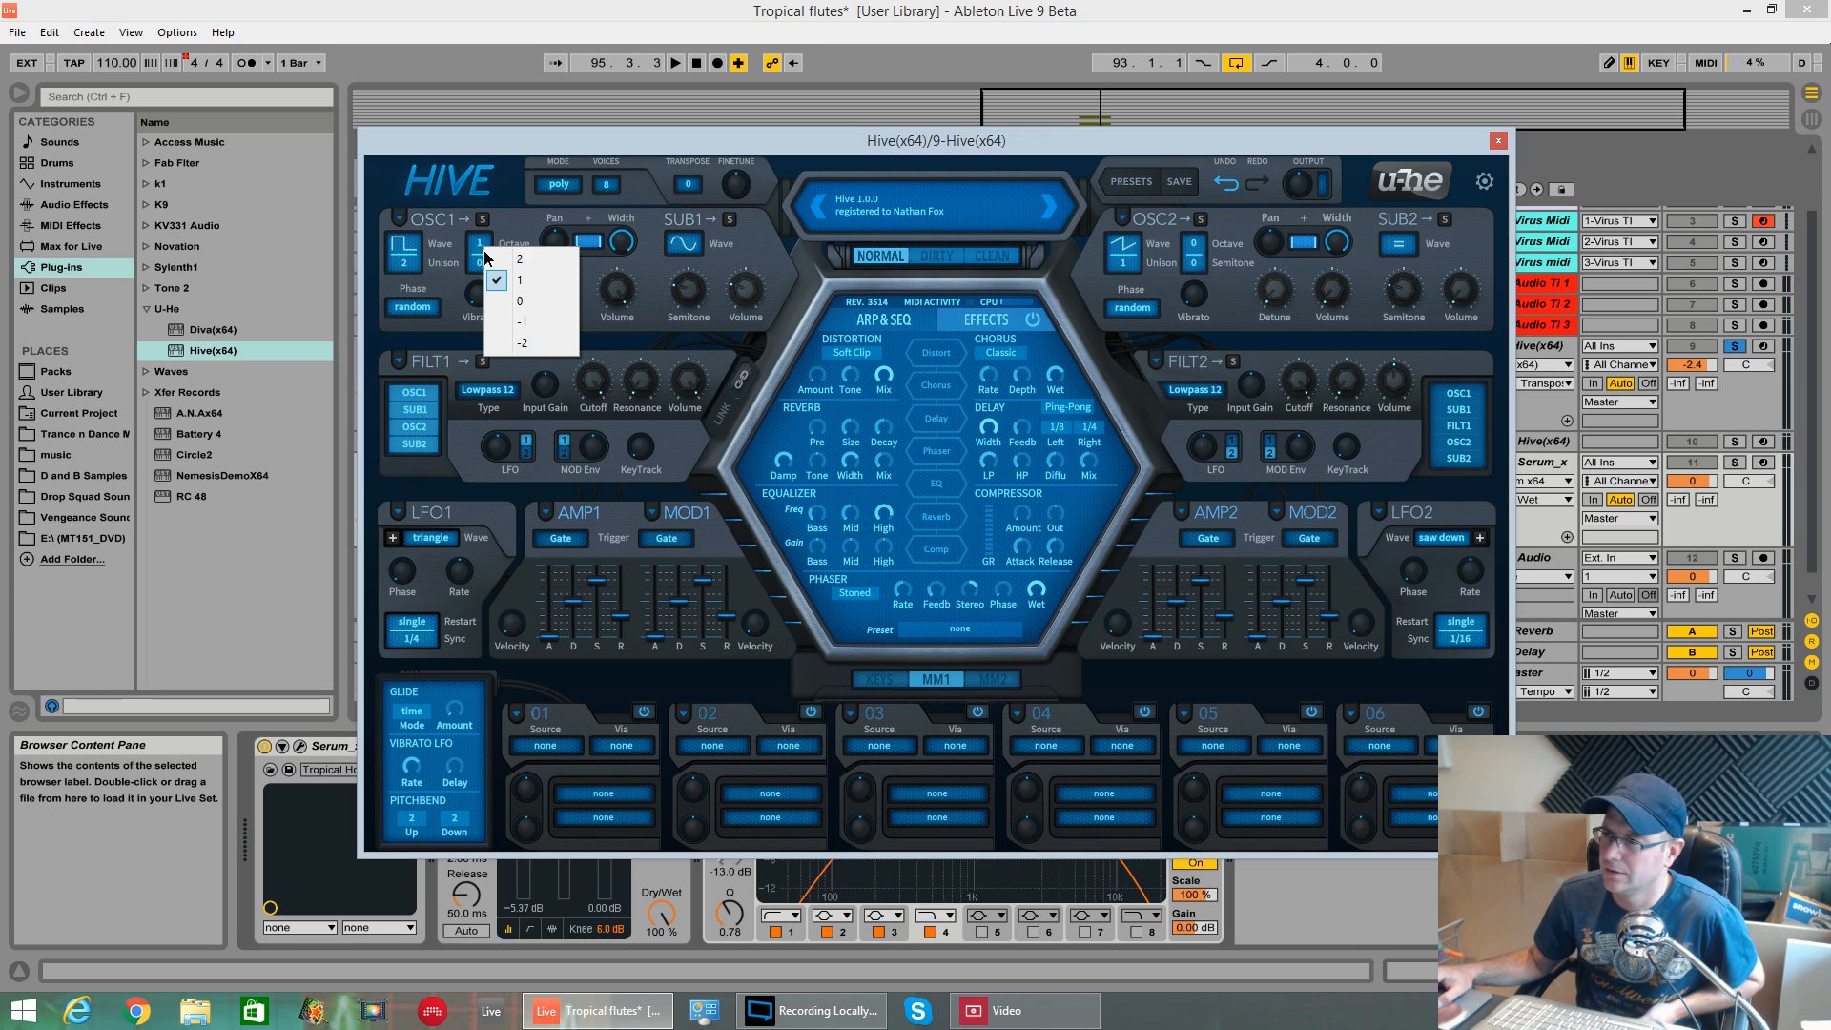
{"action": "left_click", "coordinate": [540, 301]}
{"action": "key", "text": "space"}
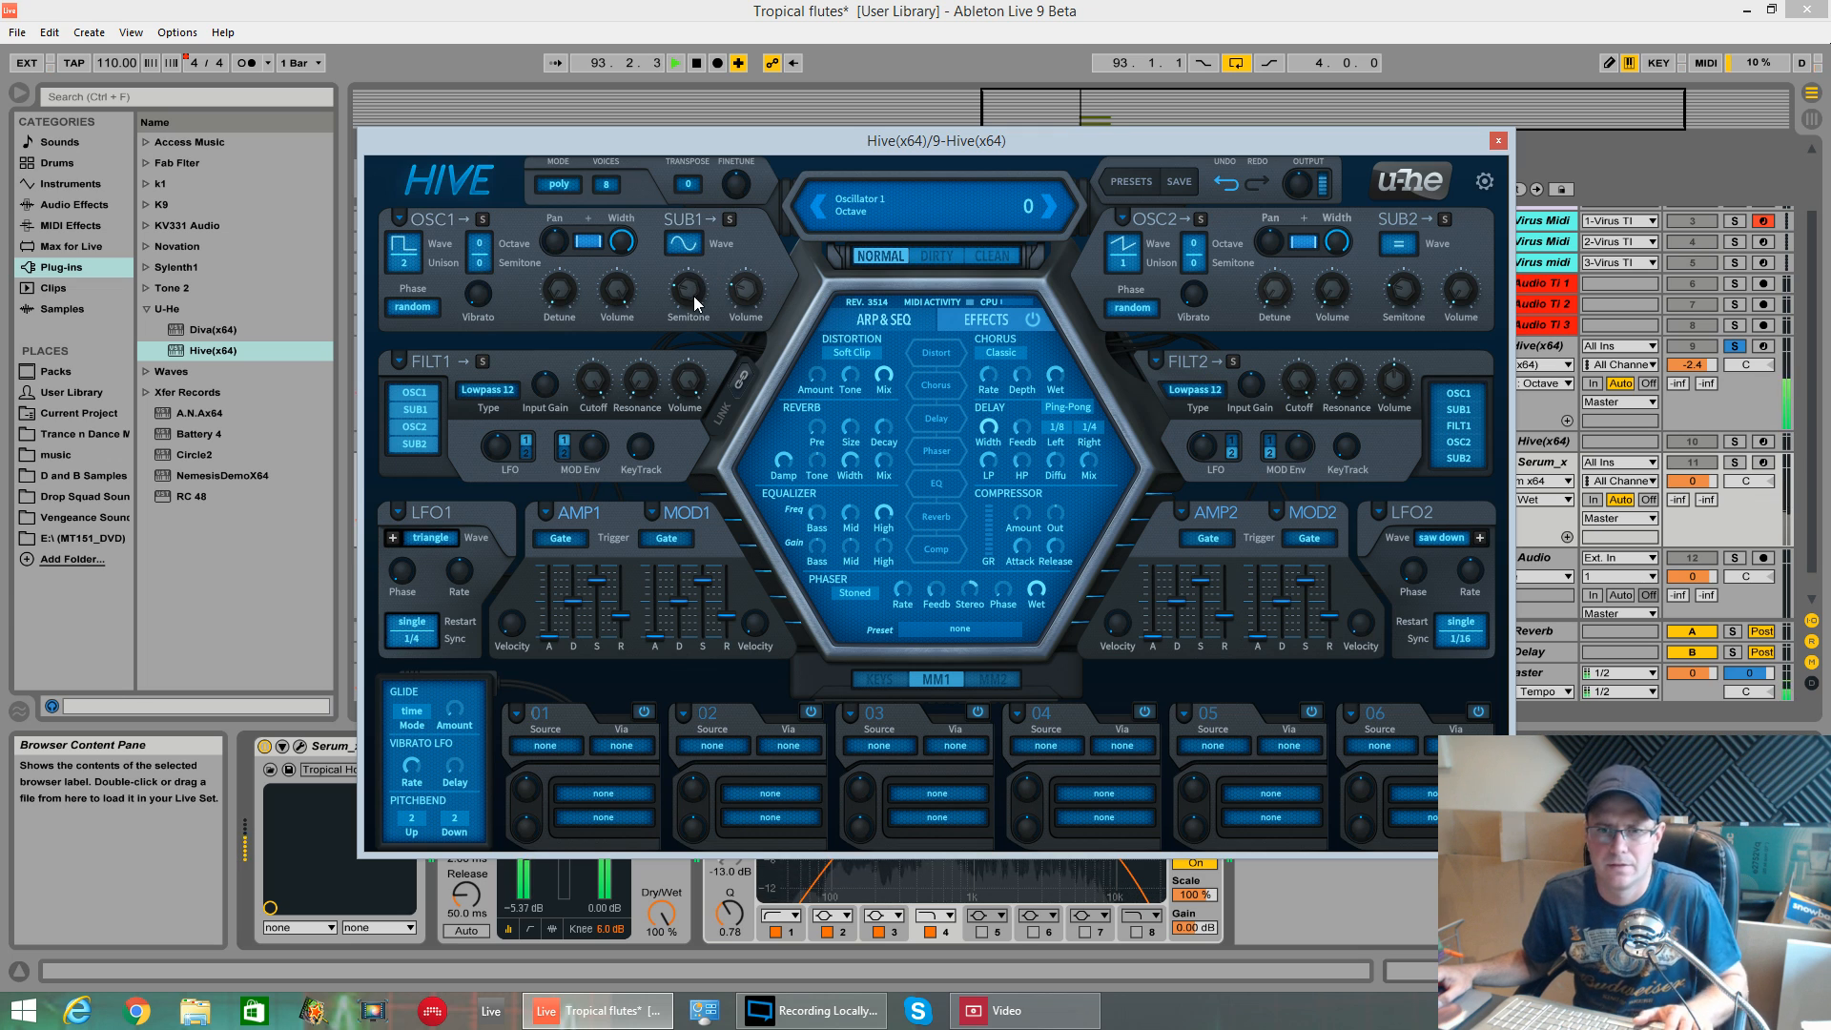
- Lower Sub 1's semitone tuning to -24.00, audition the result and check the sub volume
{"action": "left_click", "coordinate": [691, 292]}
{"action": "left_click_drag", "start_coordinate": [693, 298], "coordinate": [700, 359]}
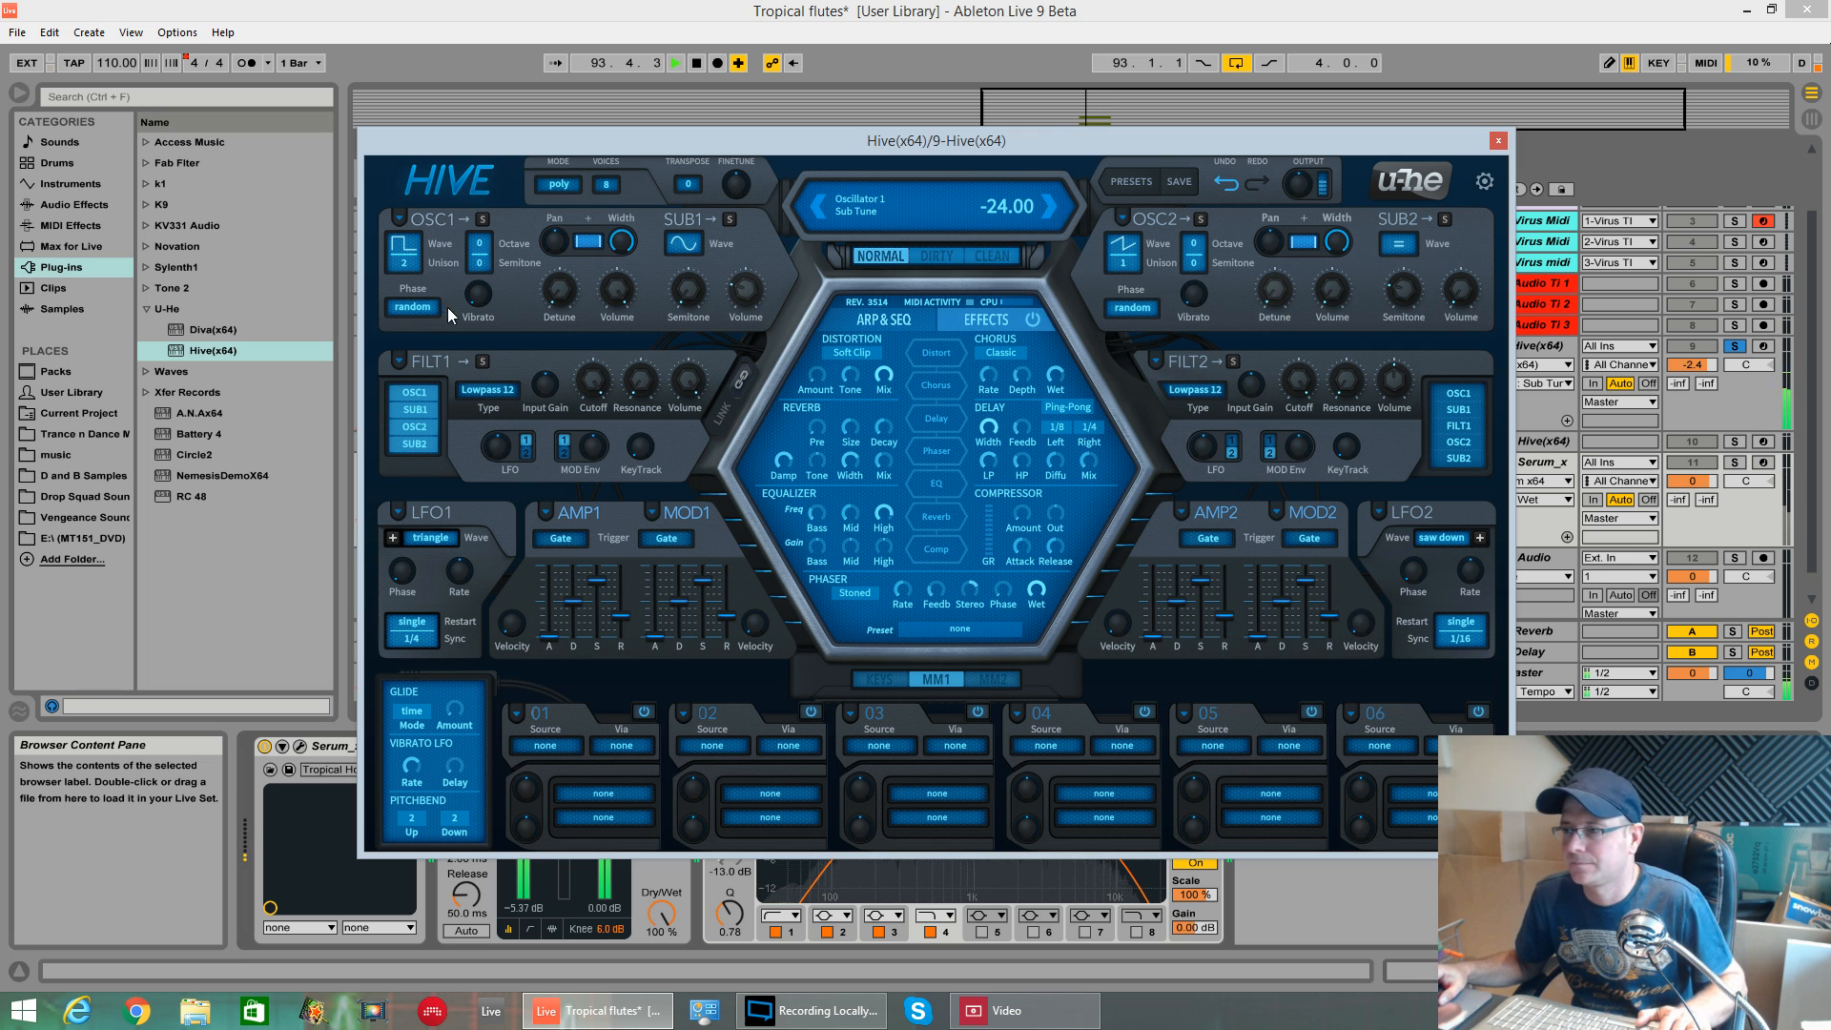
{"action": "key", "text": "space"}
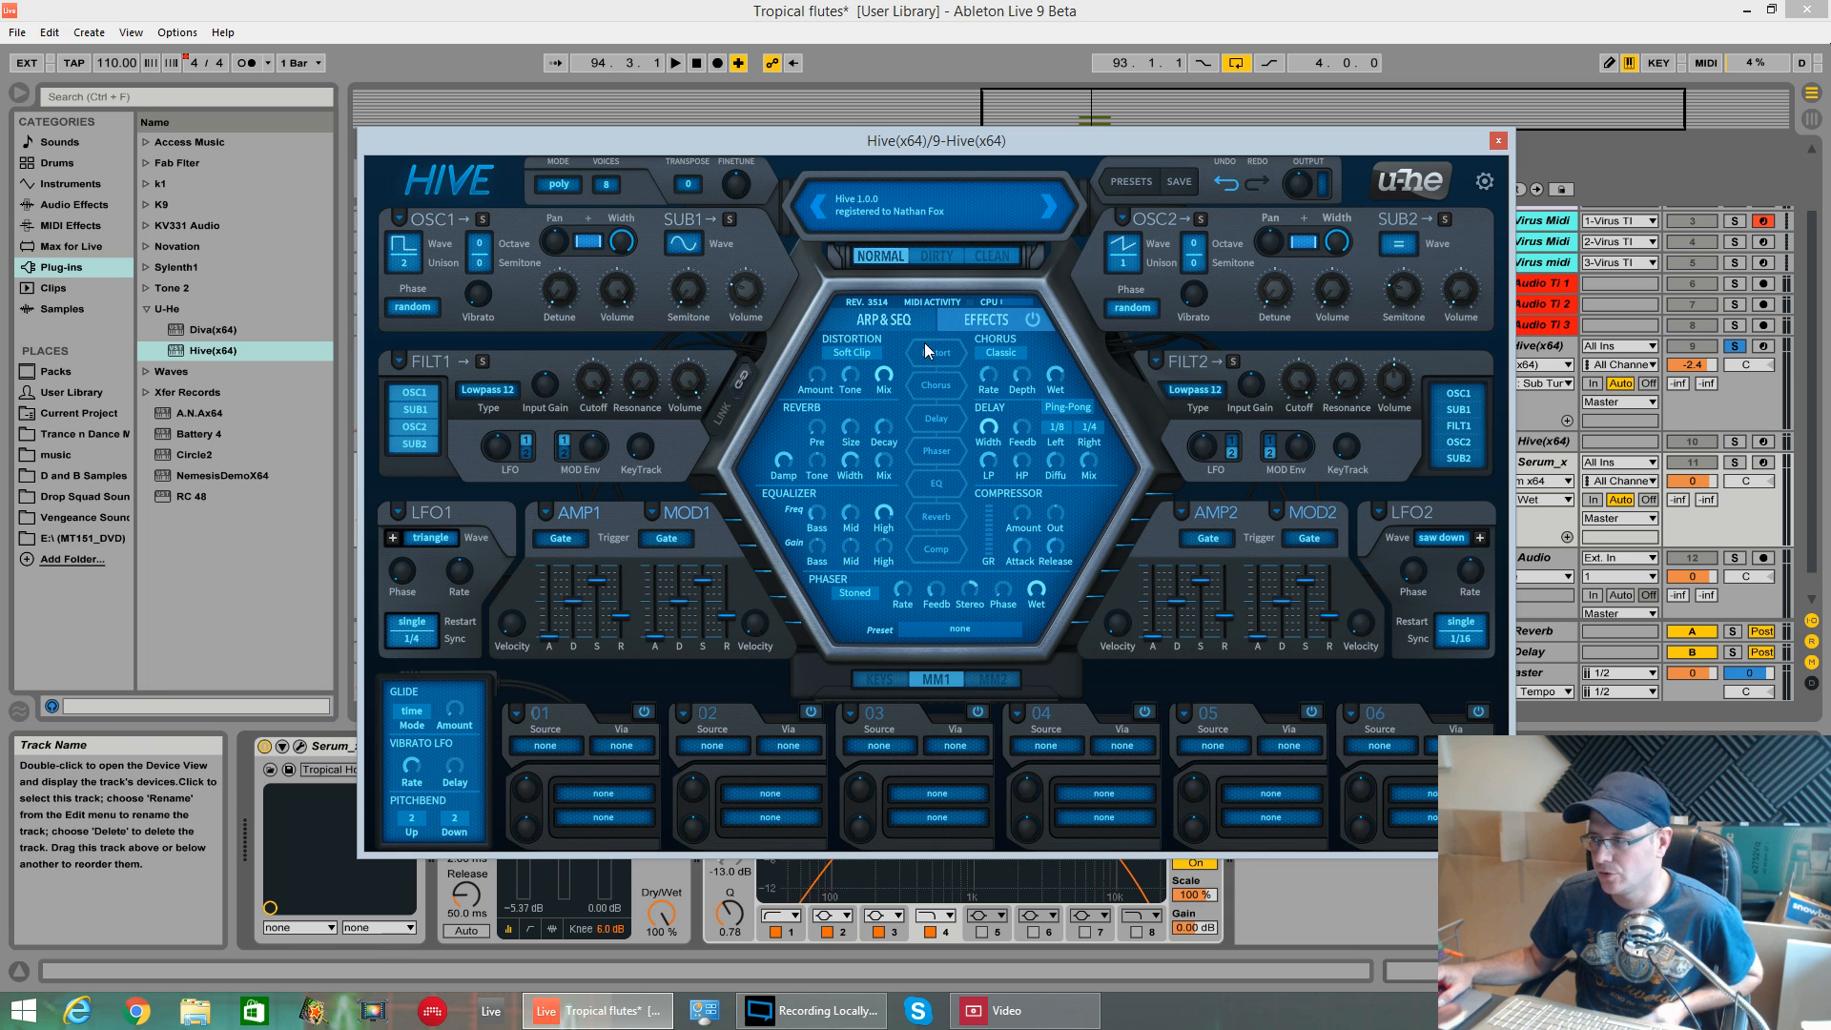
{"action": "left_click", "coordinate": [760, 297]}
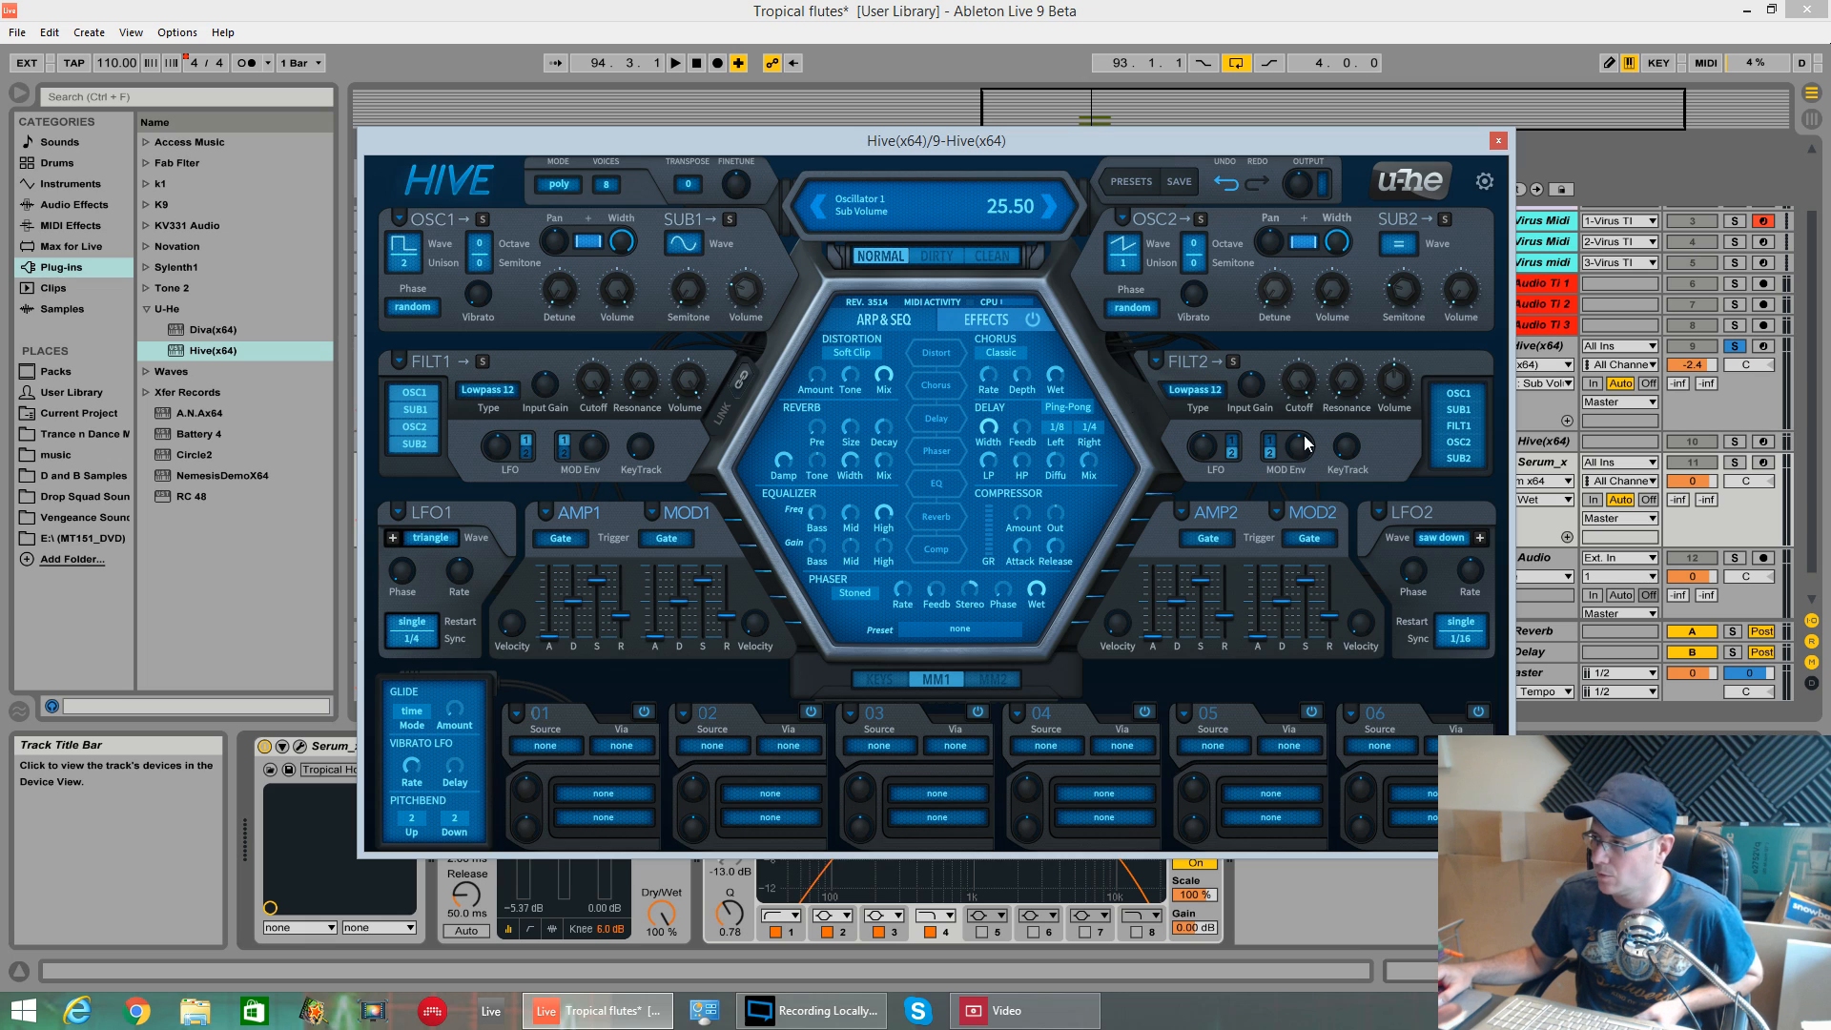
- Set modulation slot 1's source to Mod2, target Oscillator 1's sub volume with it, and raise the modulation depth
{"action": "left_click", "coordinate": [1316, 520]}
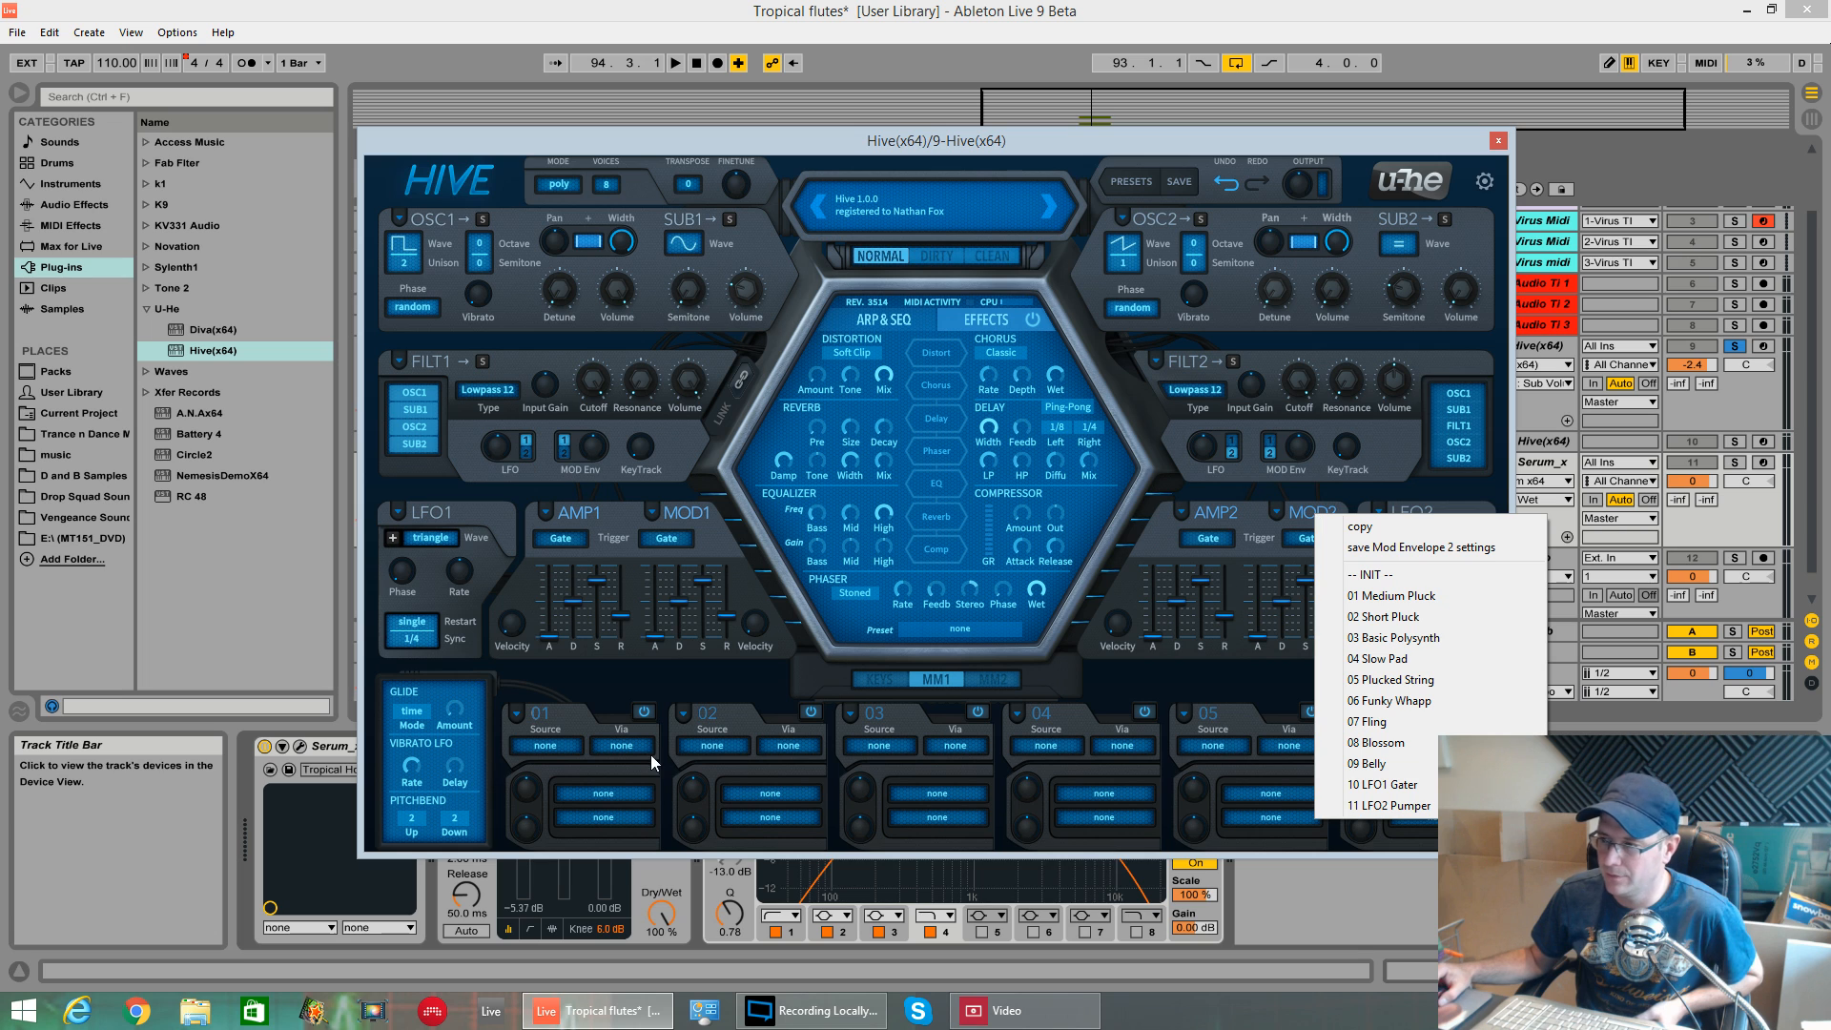
{"action": "left_click", "coordinate": [944, 683]}
{"action": "left_click", "coordinate": [533, 750]}
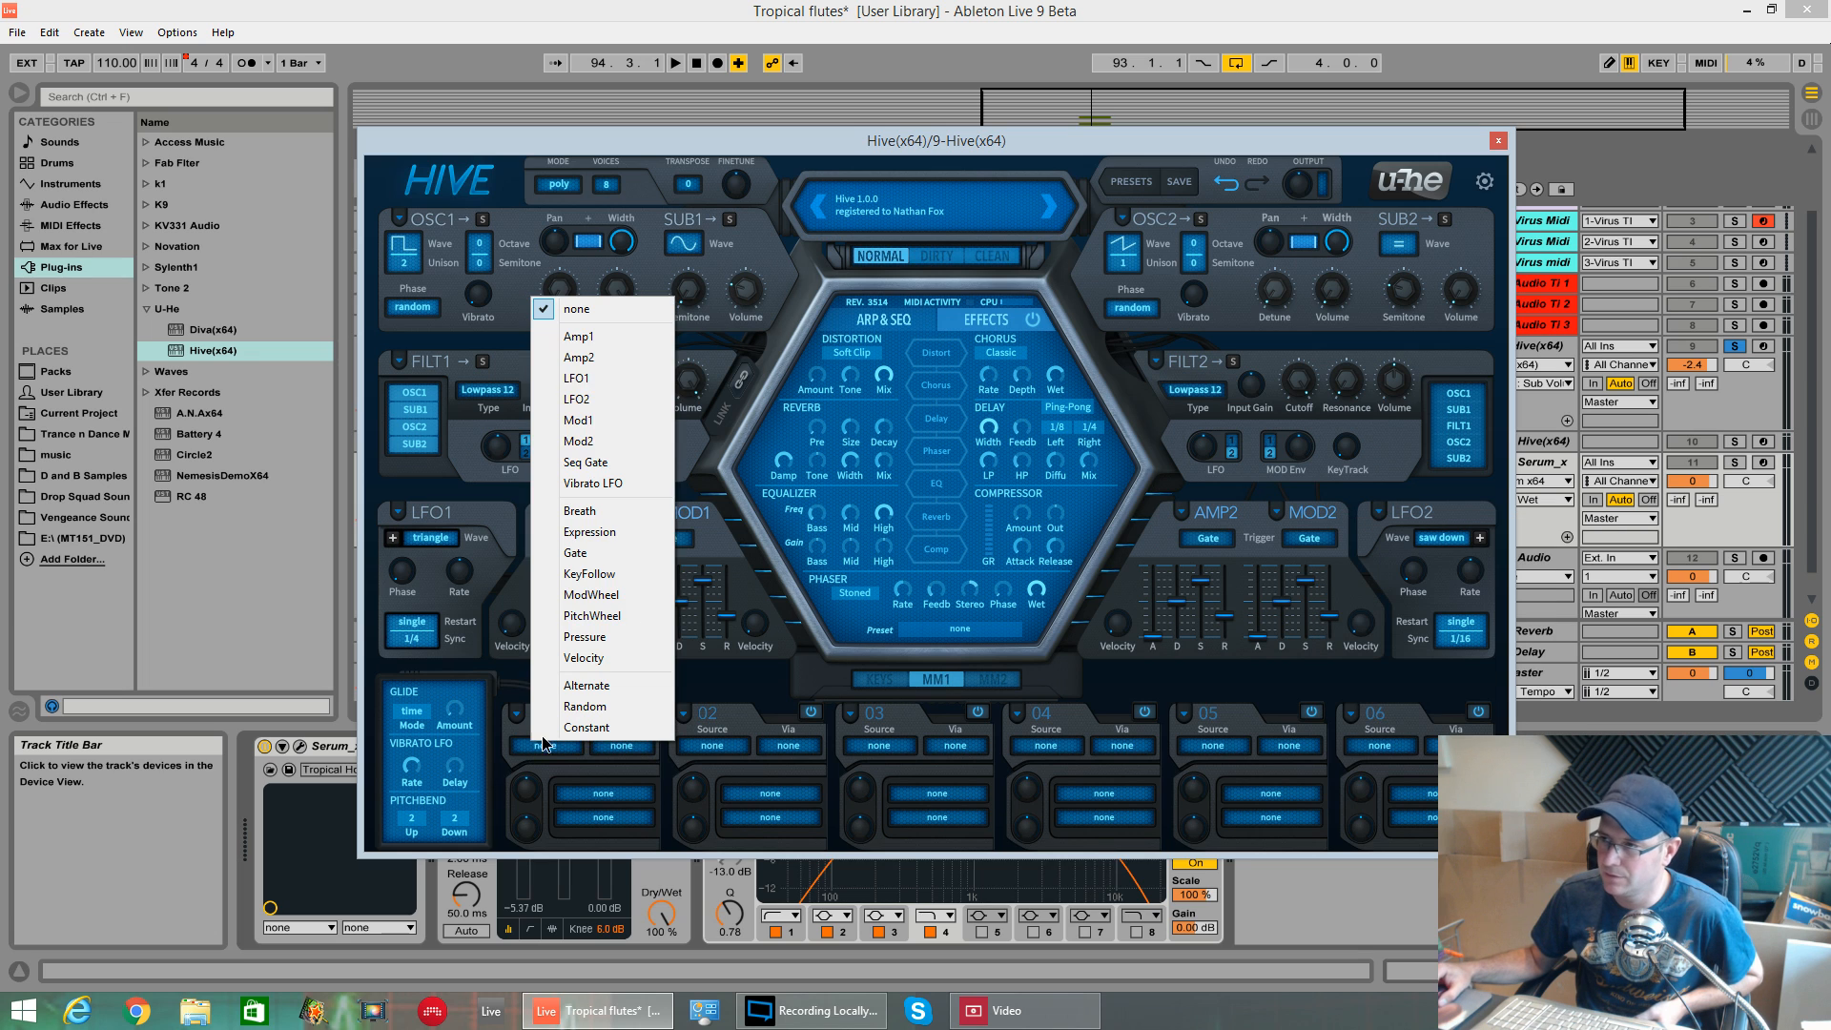
{"action": "left_click", "coordinate": [604, 467]}
{"action": "left_click_drag", "start_coordinate": [626, 797], "coordinate": [749, 300]}
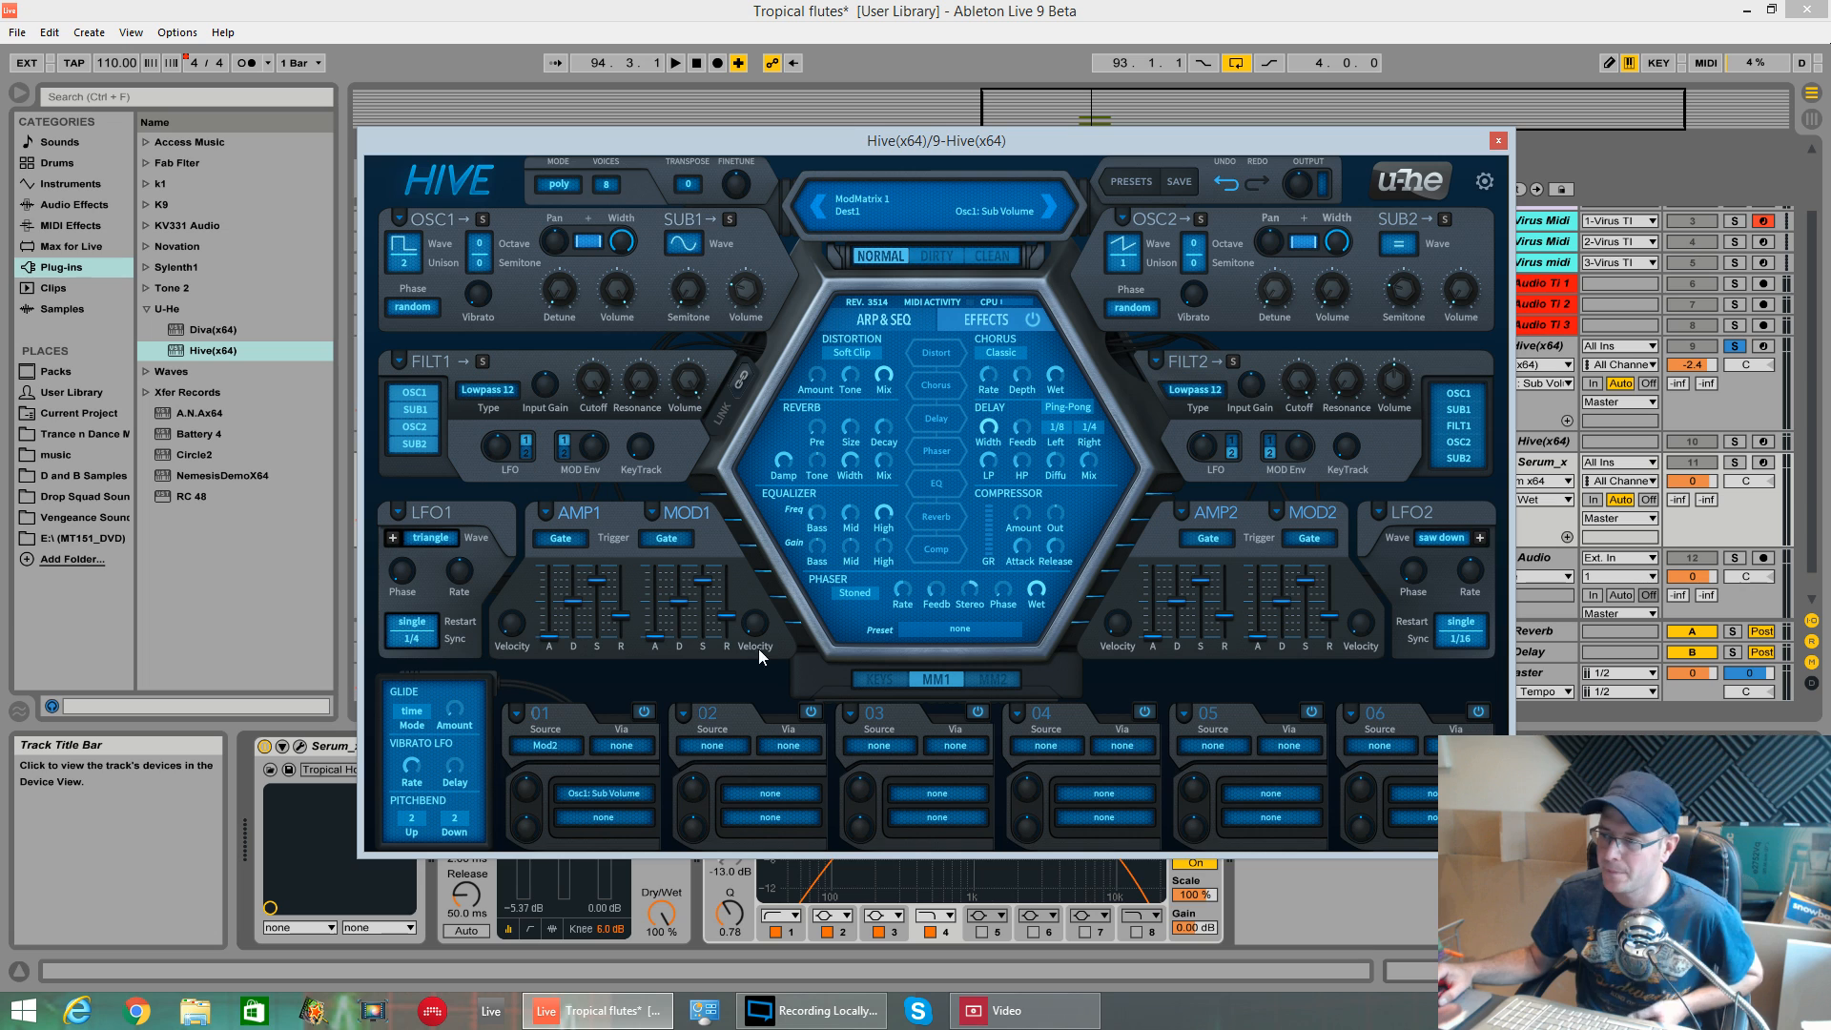
{"action": "left_click_drag", "start_coordinate": [532, 788], "coordinate": [523, 742]}
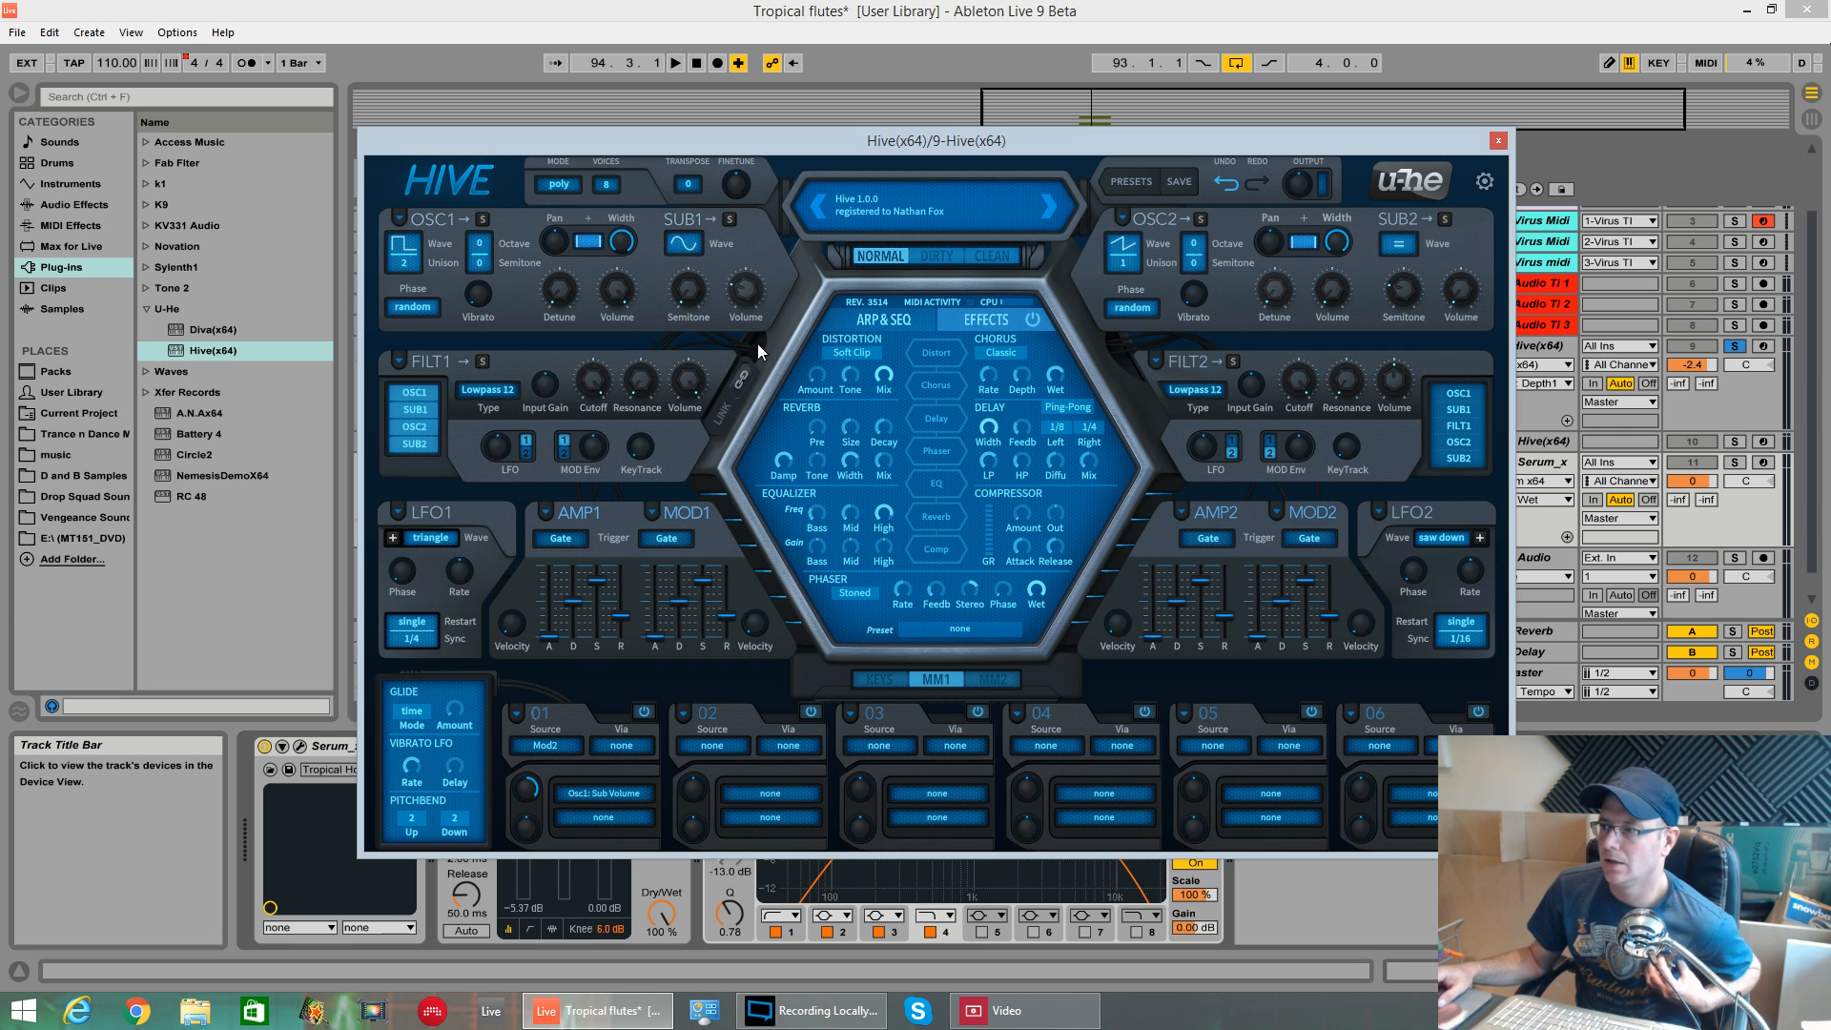
- Lower Mod Envelope 2's sustain, set its decay to 23.00 and audition the loop
{"action": "left_click_drag", "start_coordinate": [1305, 596], "coordinate": [1282, 629]}
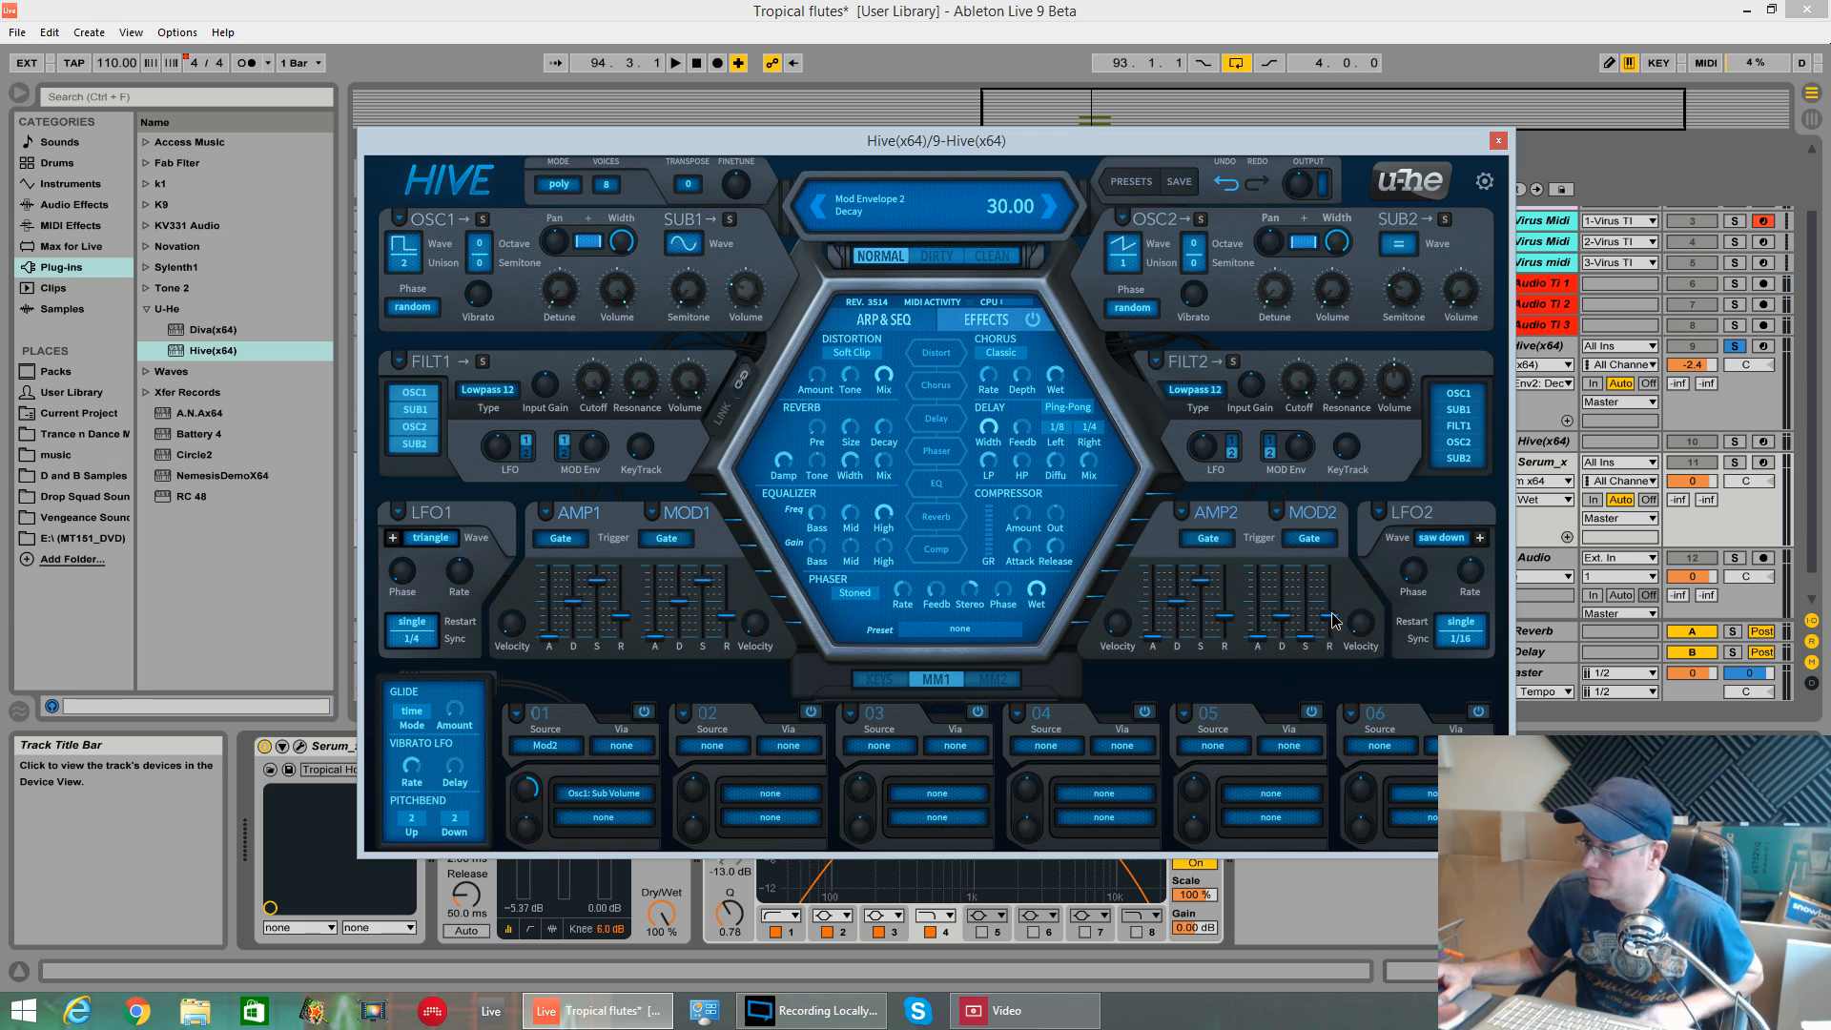
{"action": "key", "text": "space"}
{"action": "left_click_drag", "start_coordinate": [1284, 616], "coordinate": [1287, 628]}
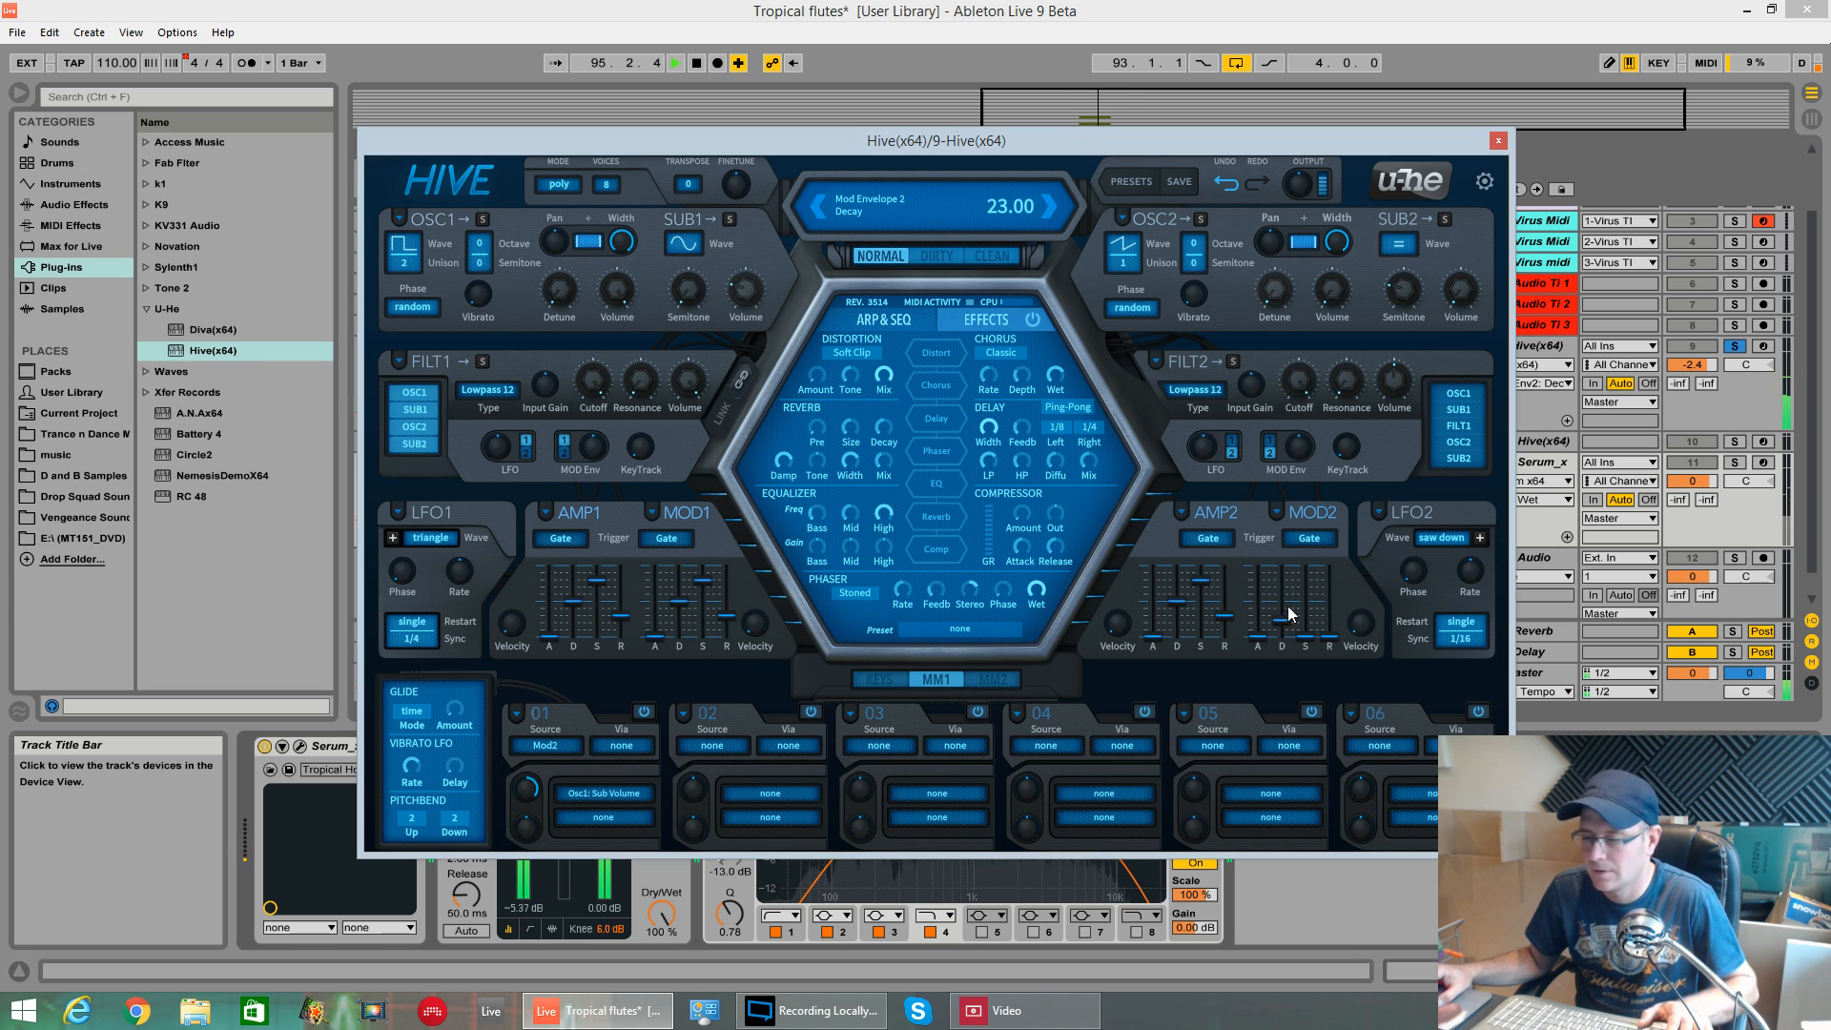
{"action": "key", "text": "space"}
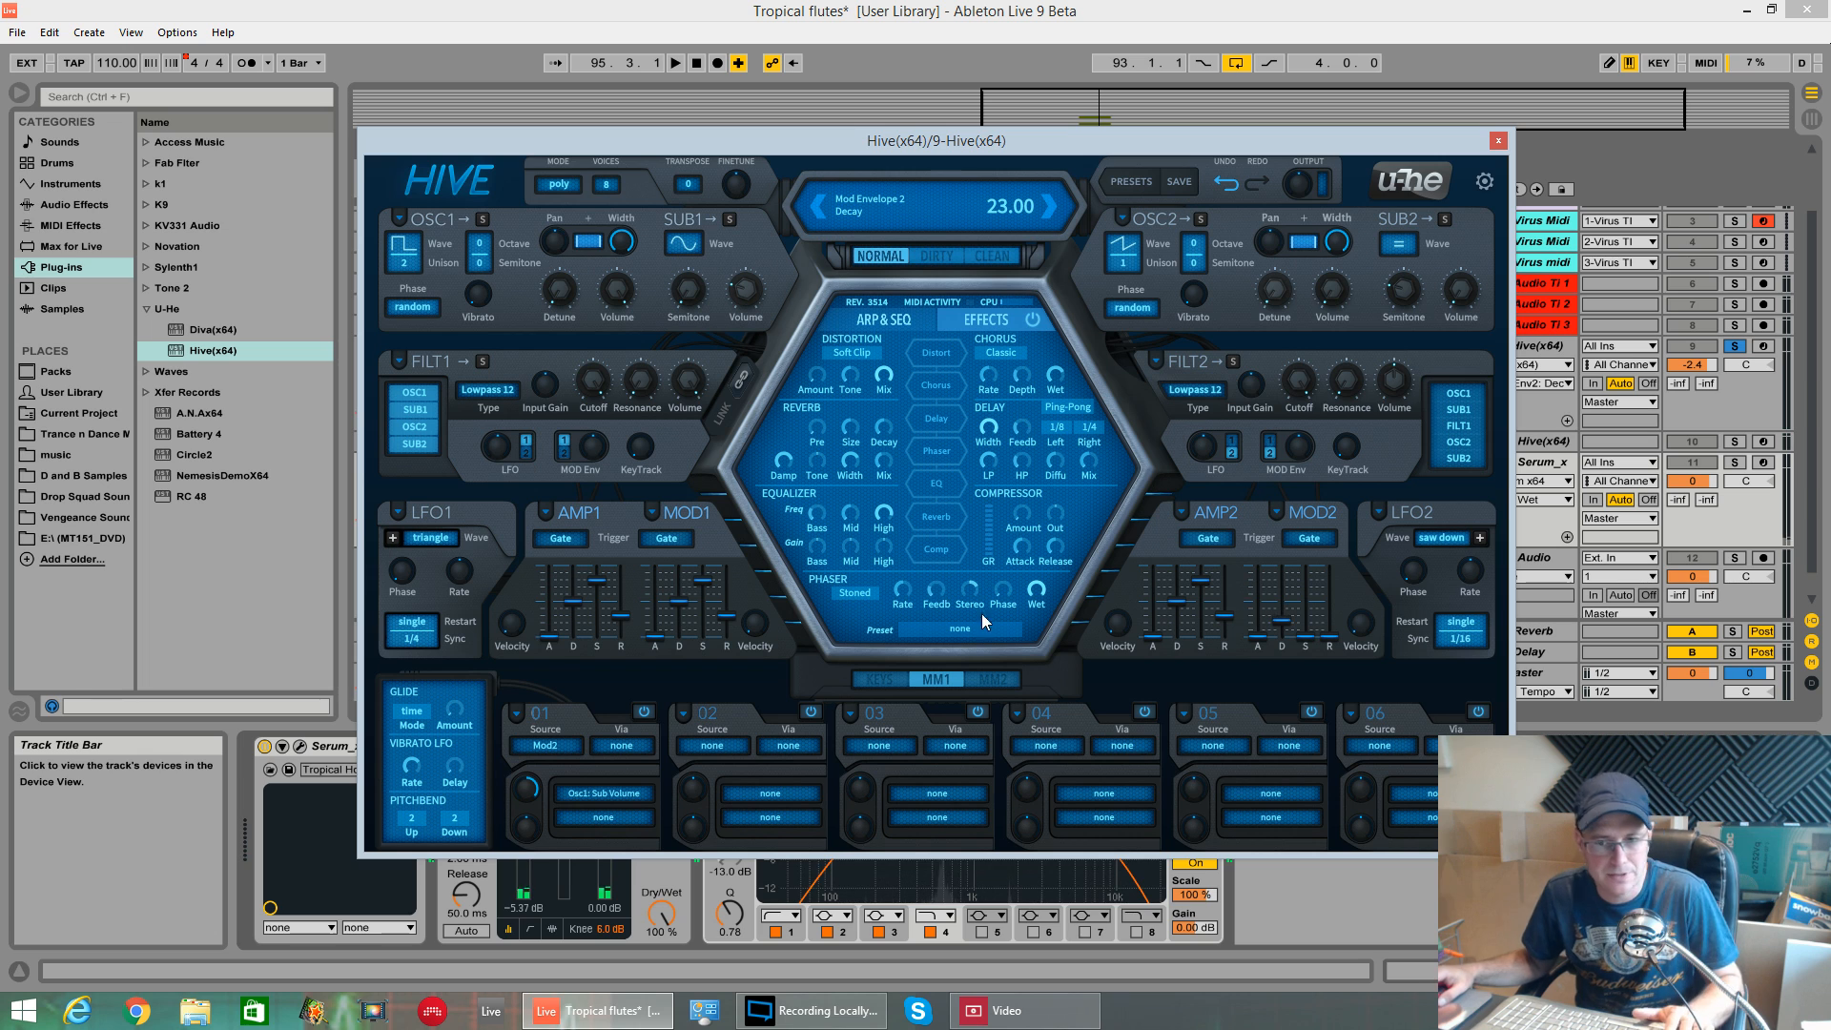
{"action": "key", "text": "space"}
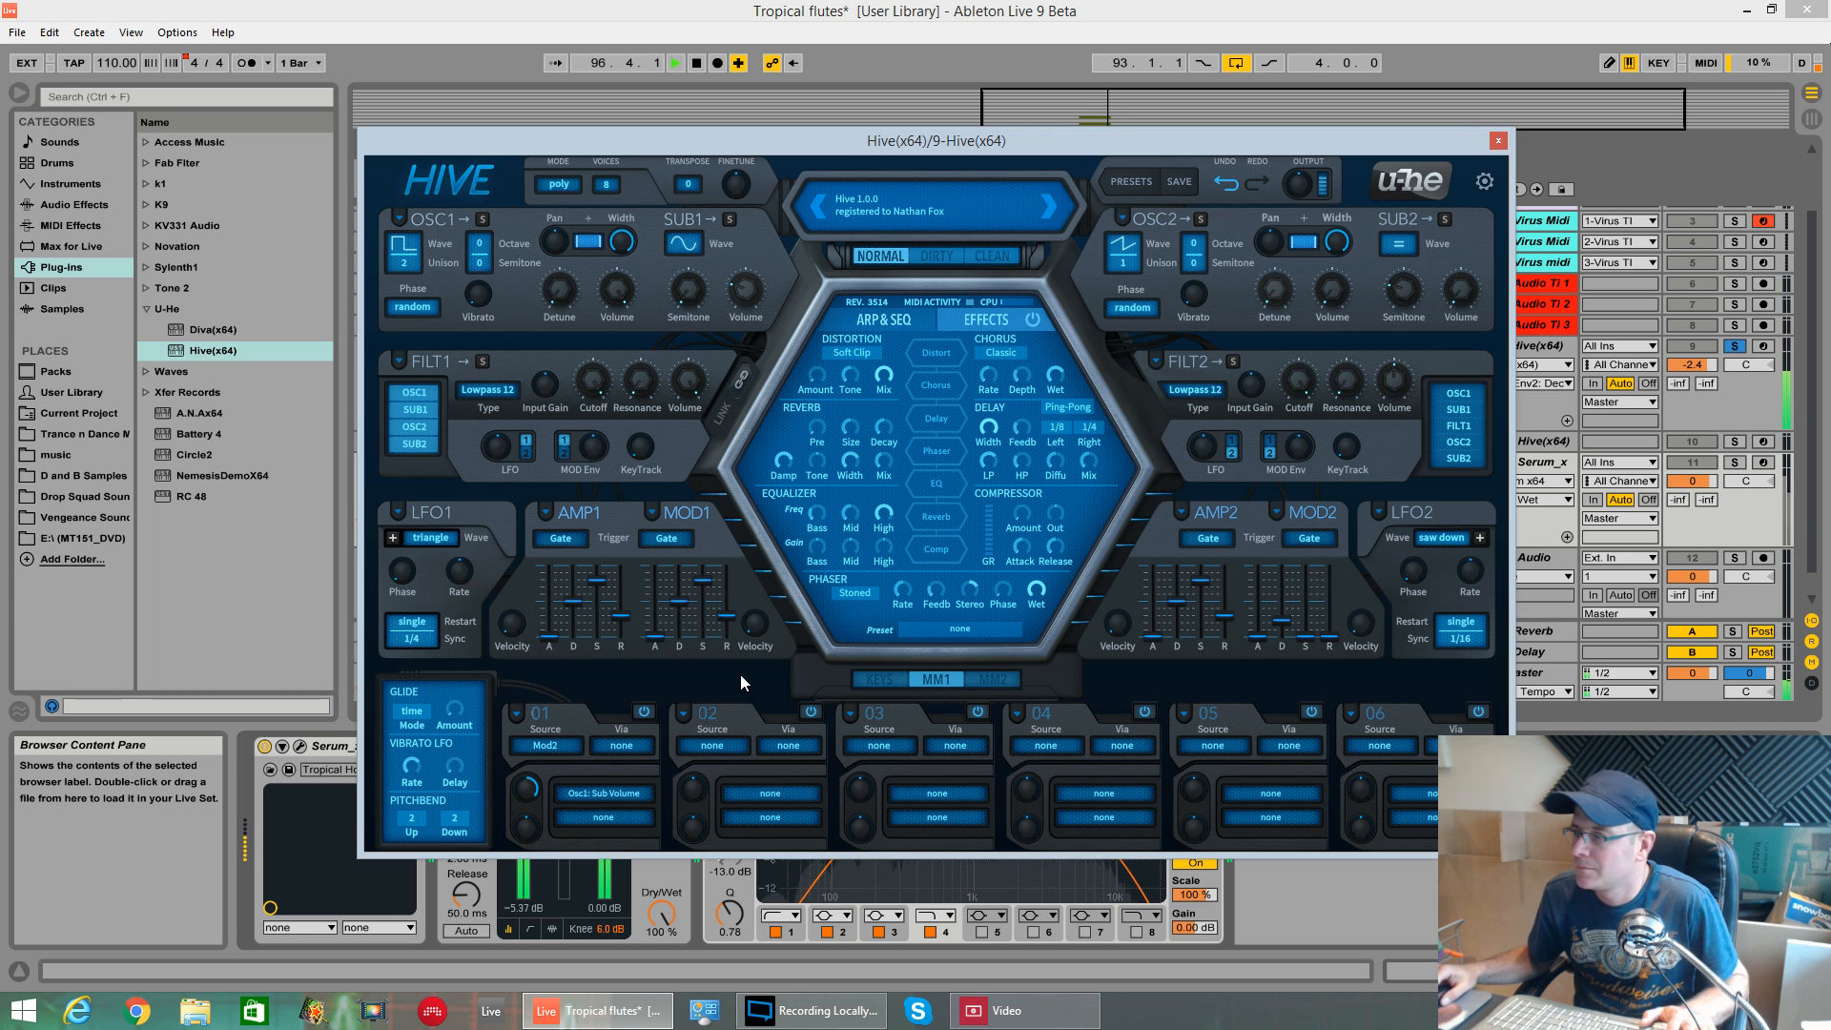
{"action": "key", "text": "space"}
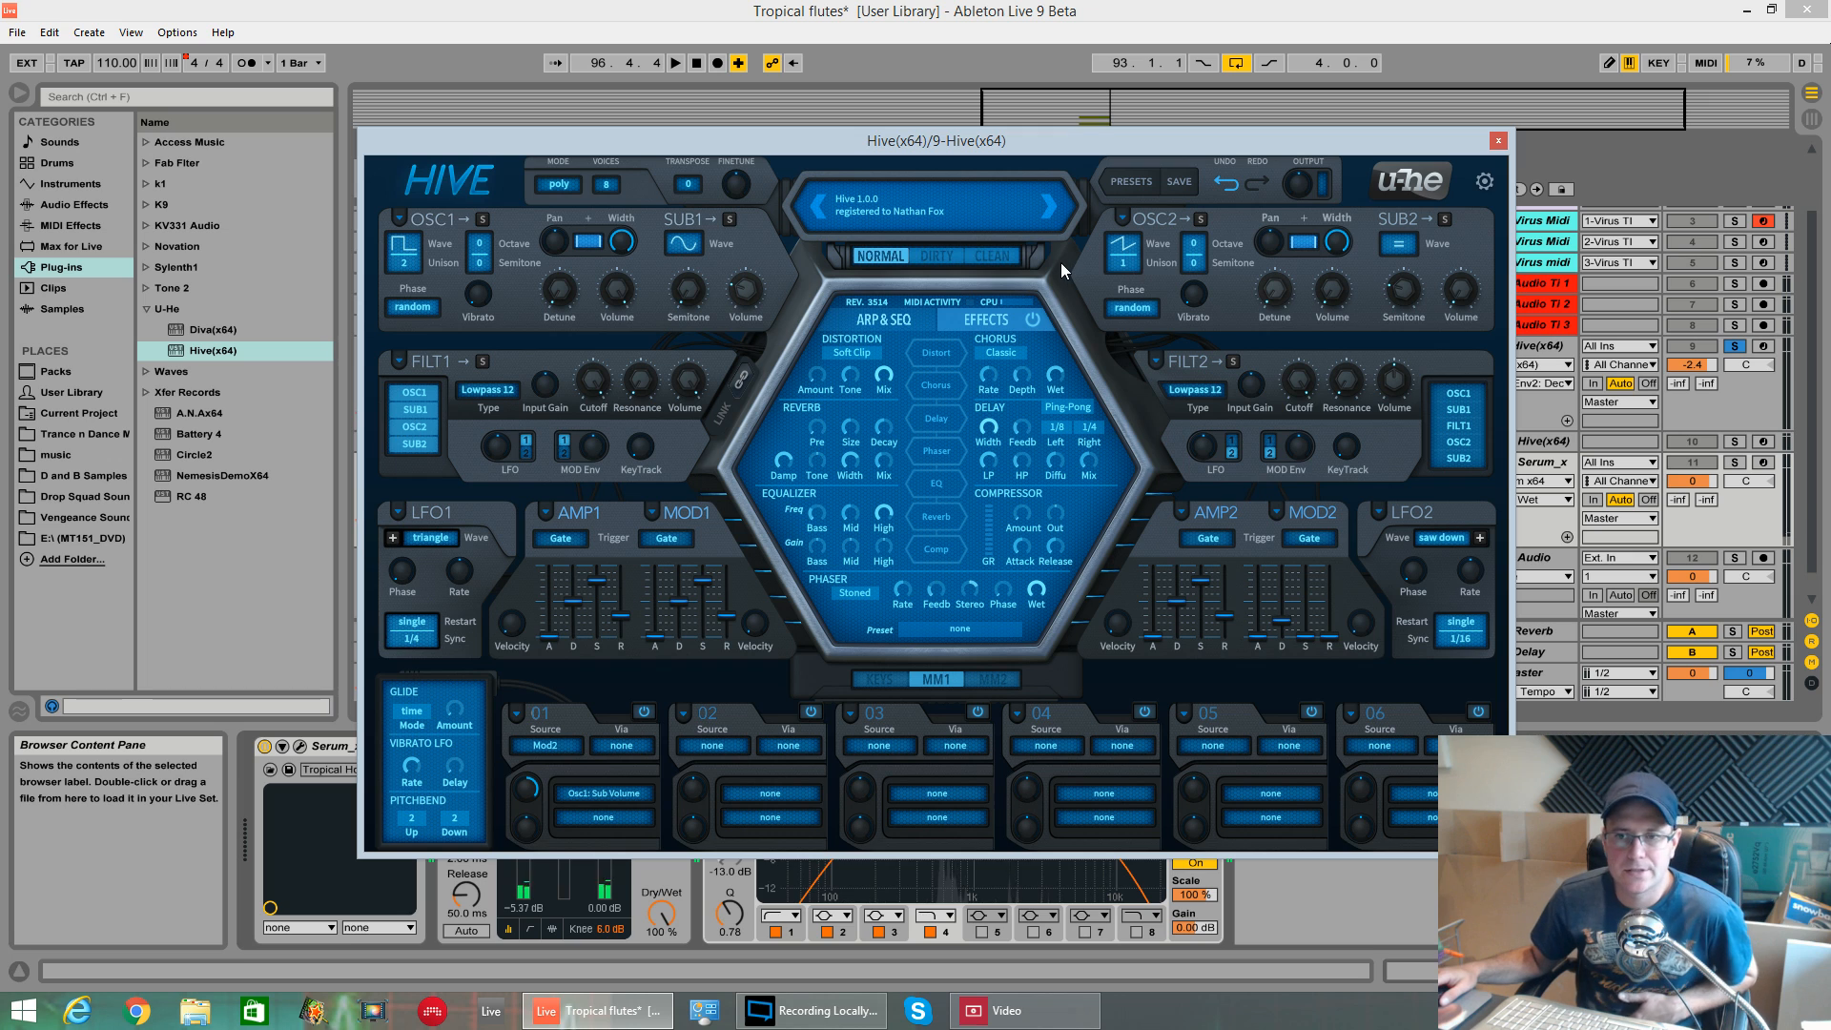
- Set Oscillator 2's waveform to Pulse and raise its volume while the loop plays
{"action": "left_click", "coordinate": [1125, 248]}
{"action": "left_click", "coordinate": [1144, 319]}
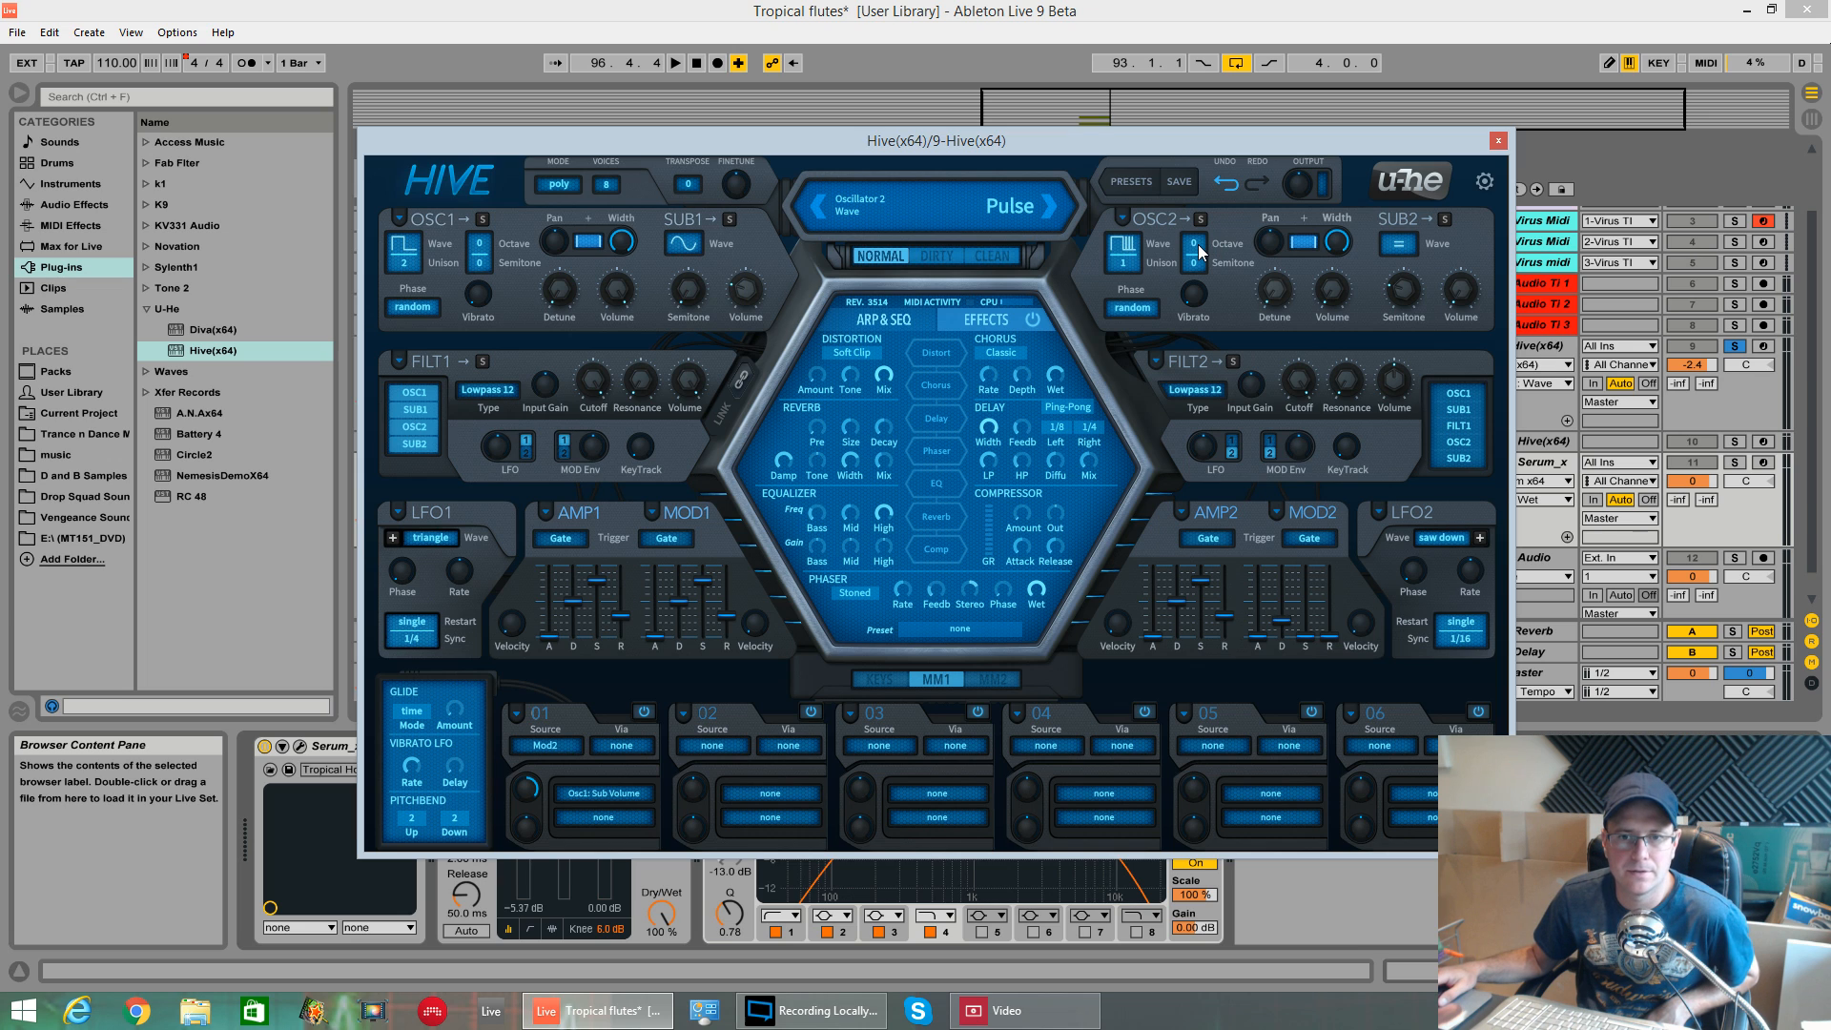
{"action": "left_click", "coordinate": [690, 290]}
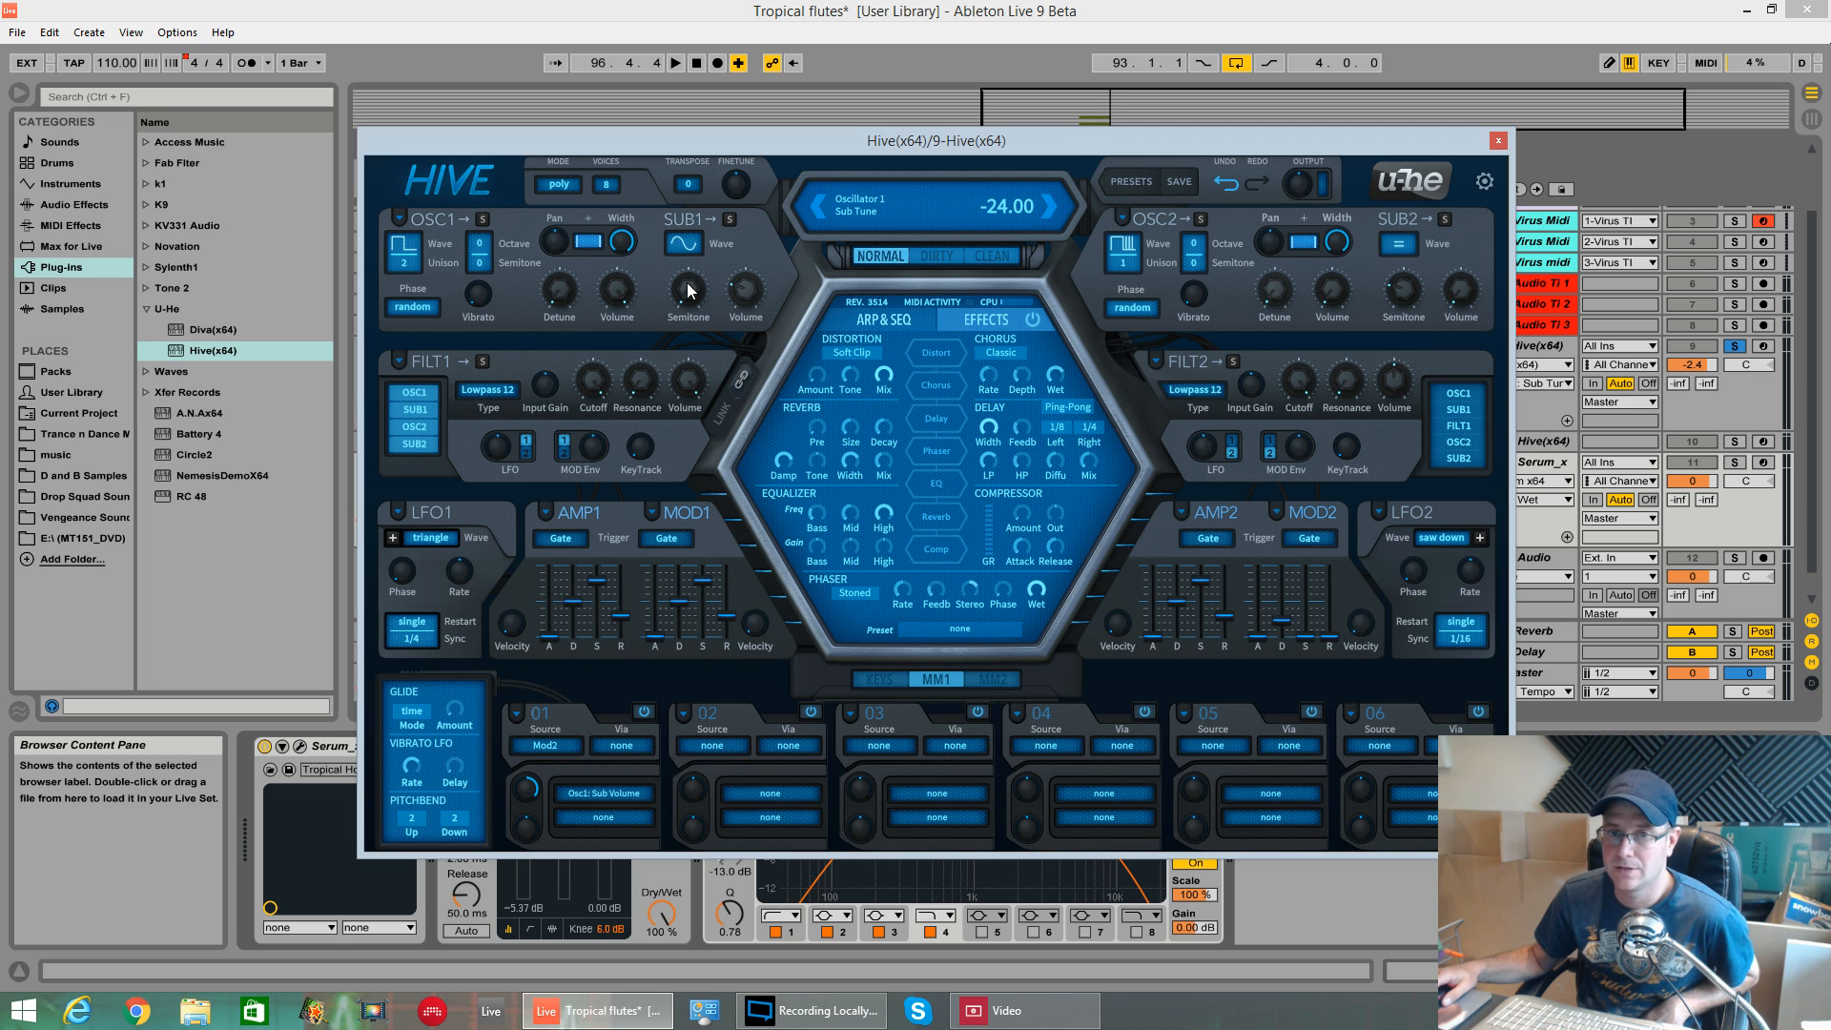
{"action": "key", "text": "space"}
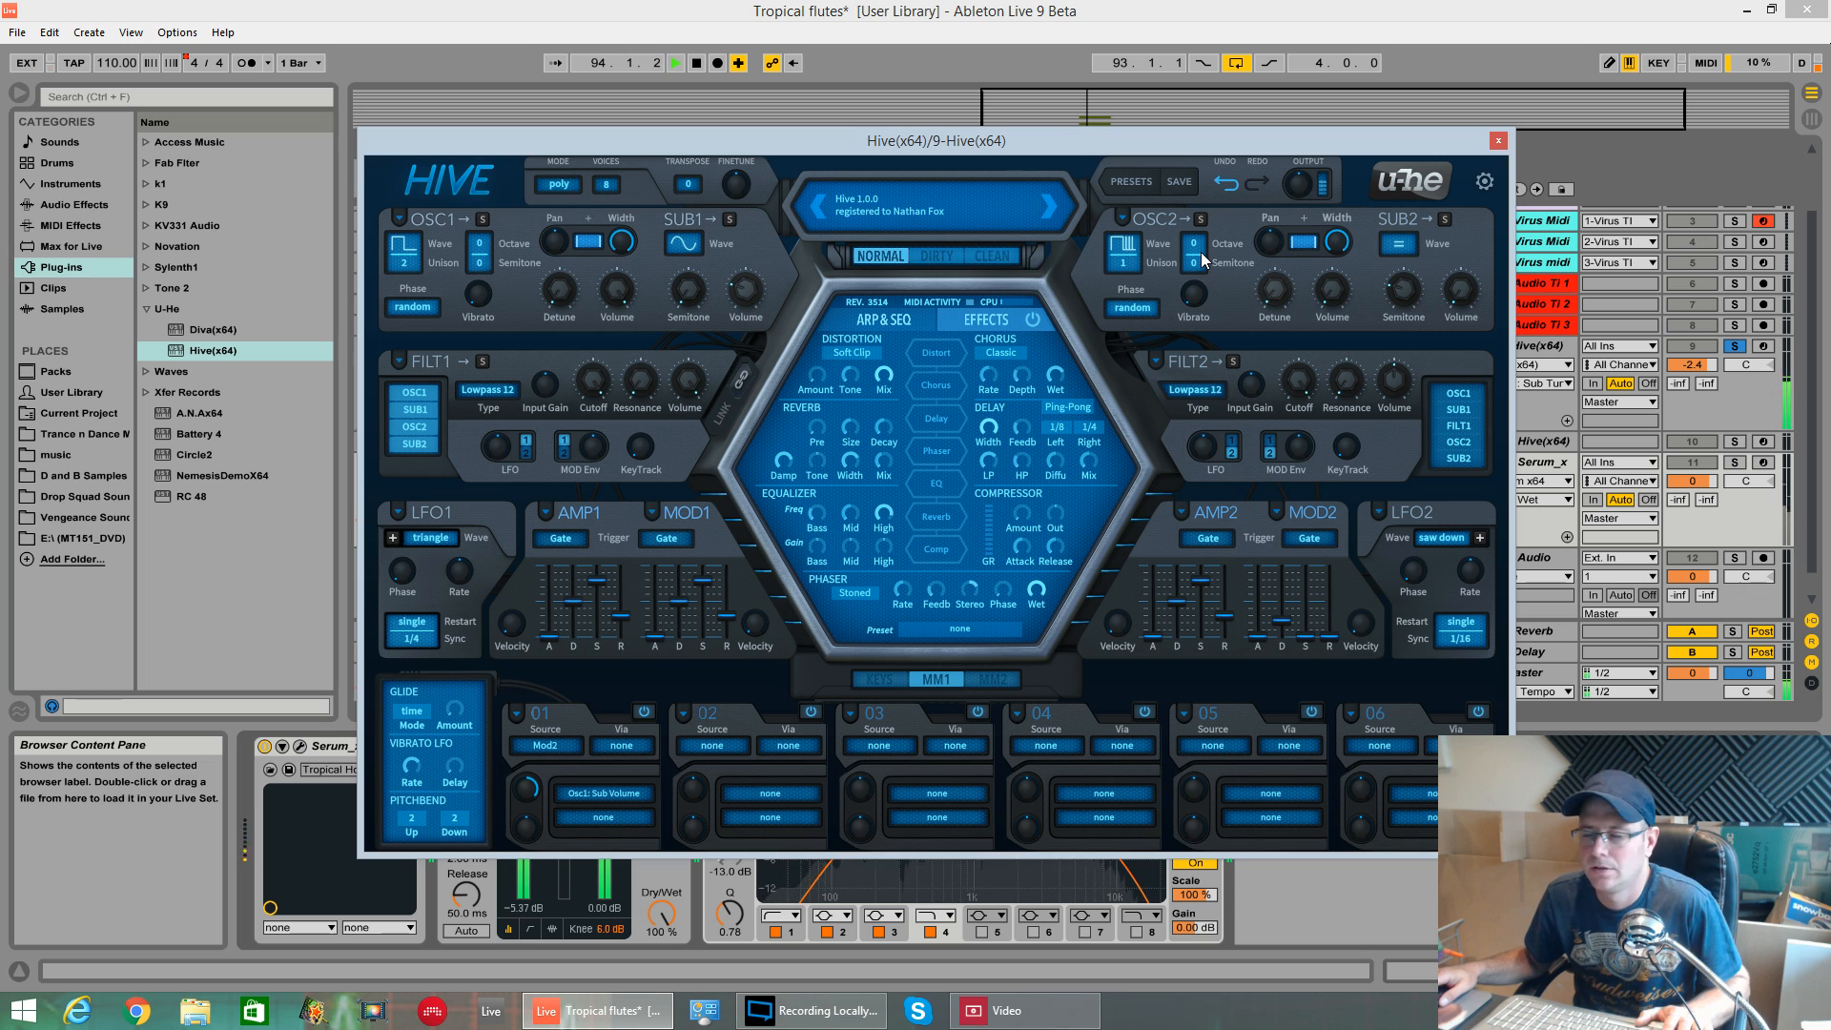
{"action": "left_click_drag", "start_coordinate": [1332, 289], "coordinate": [1348, 178]}
{"action": "key", "text": "space"}
- Lower Amp Envelope 1's sustain, set its release to 16.00 and audition the shortened notes
{"action": "left_click_drag", "start_coordinate": [595, 582], "coordinate": [625, 642]}
{"action": "key", "text": "space"}
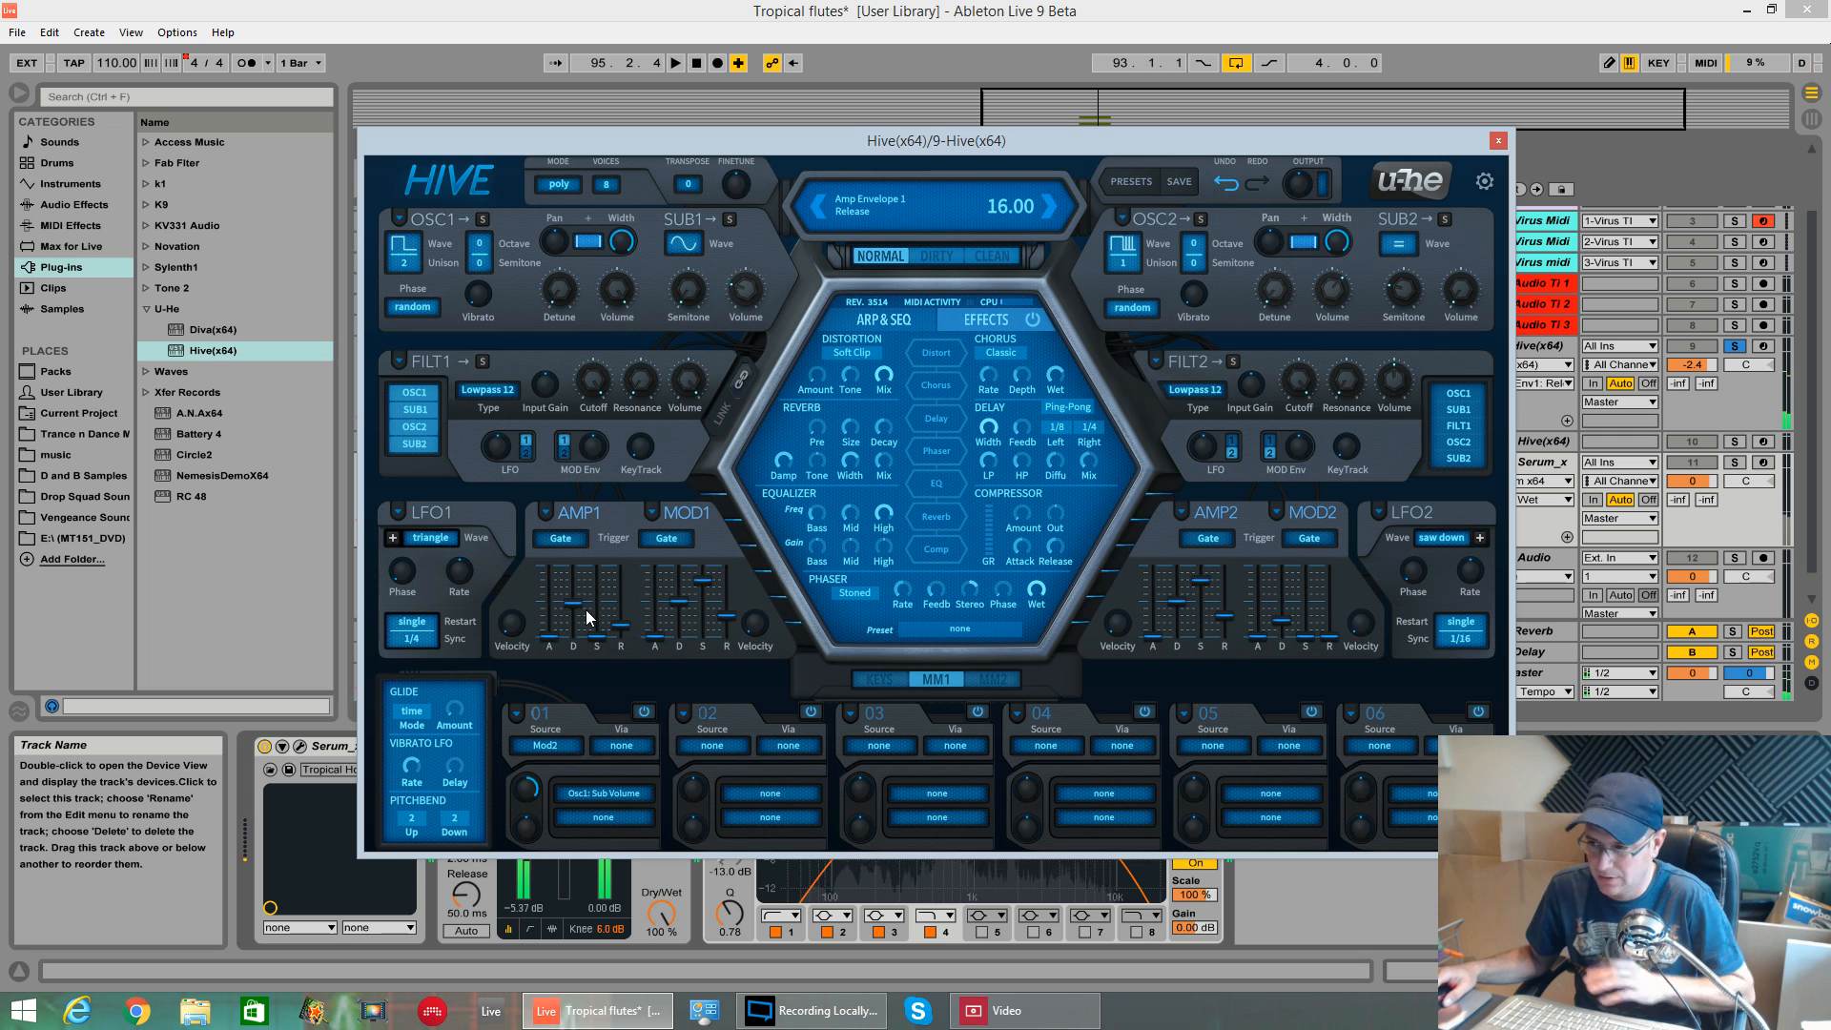
{"action": "left_click", "coordinate": [581, 603]}
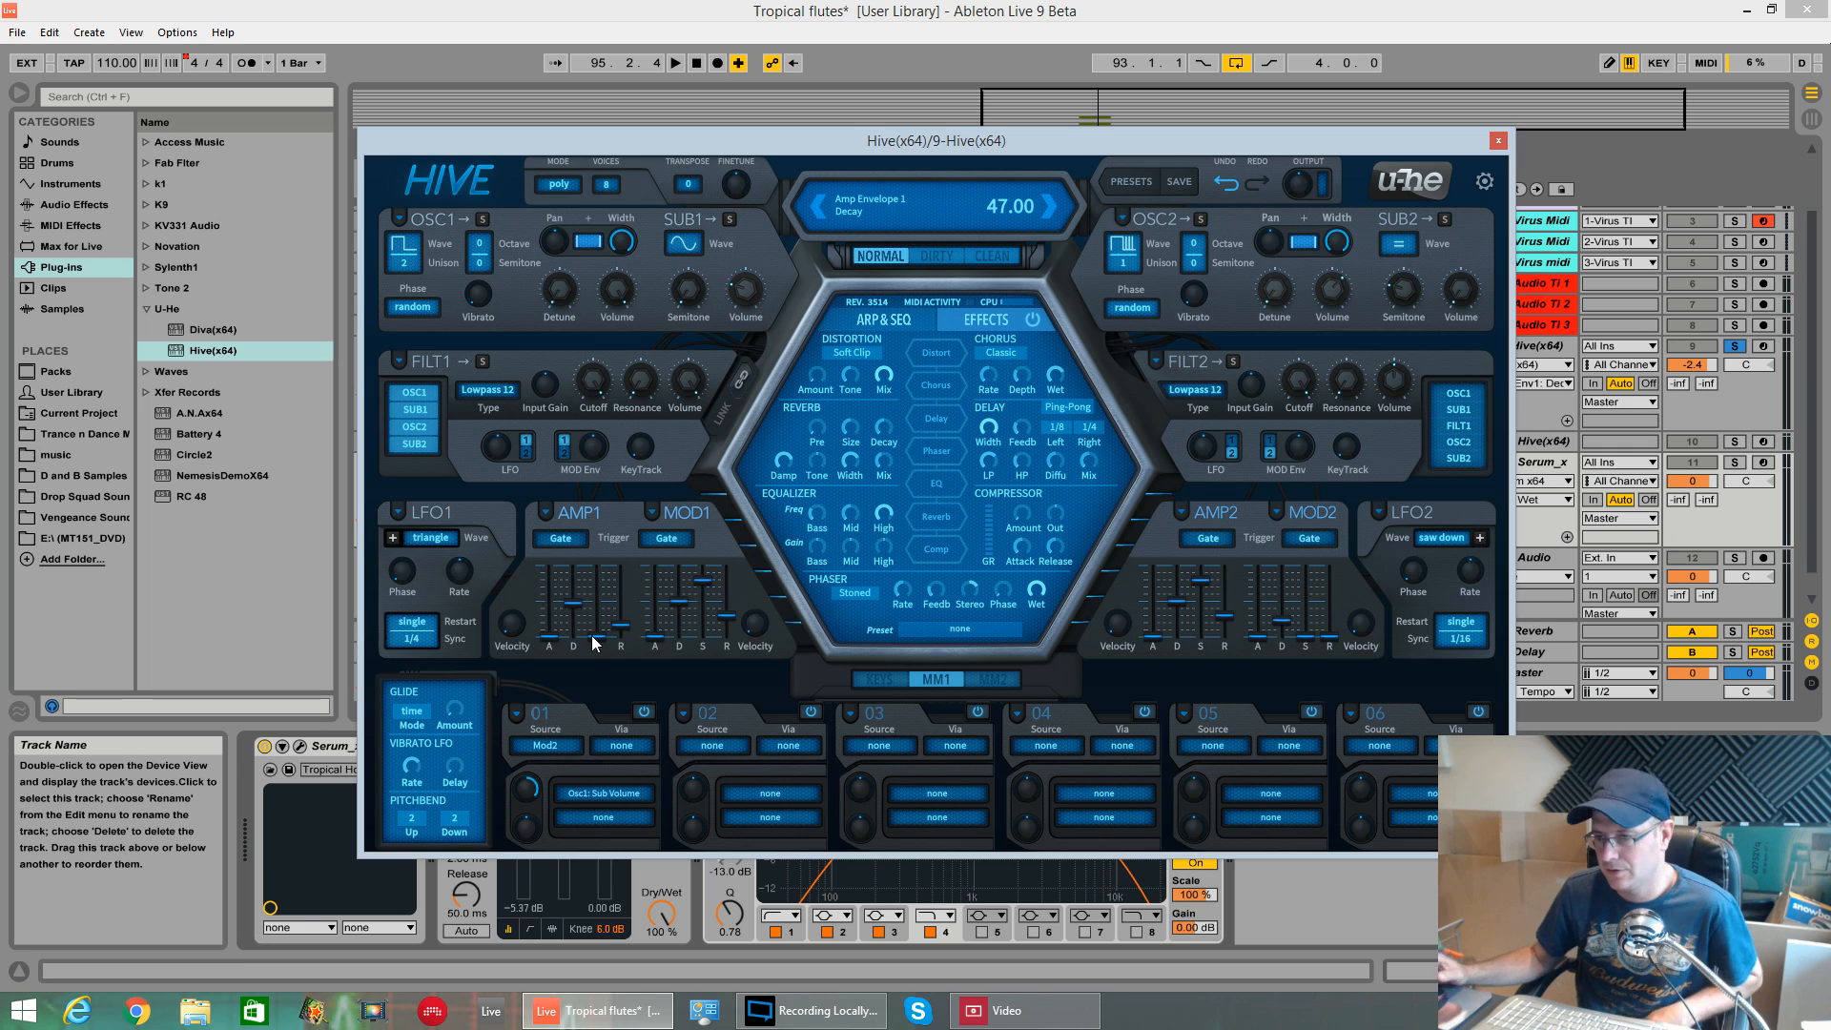
{"action": "key", "text": "space"}
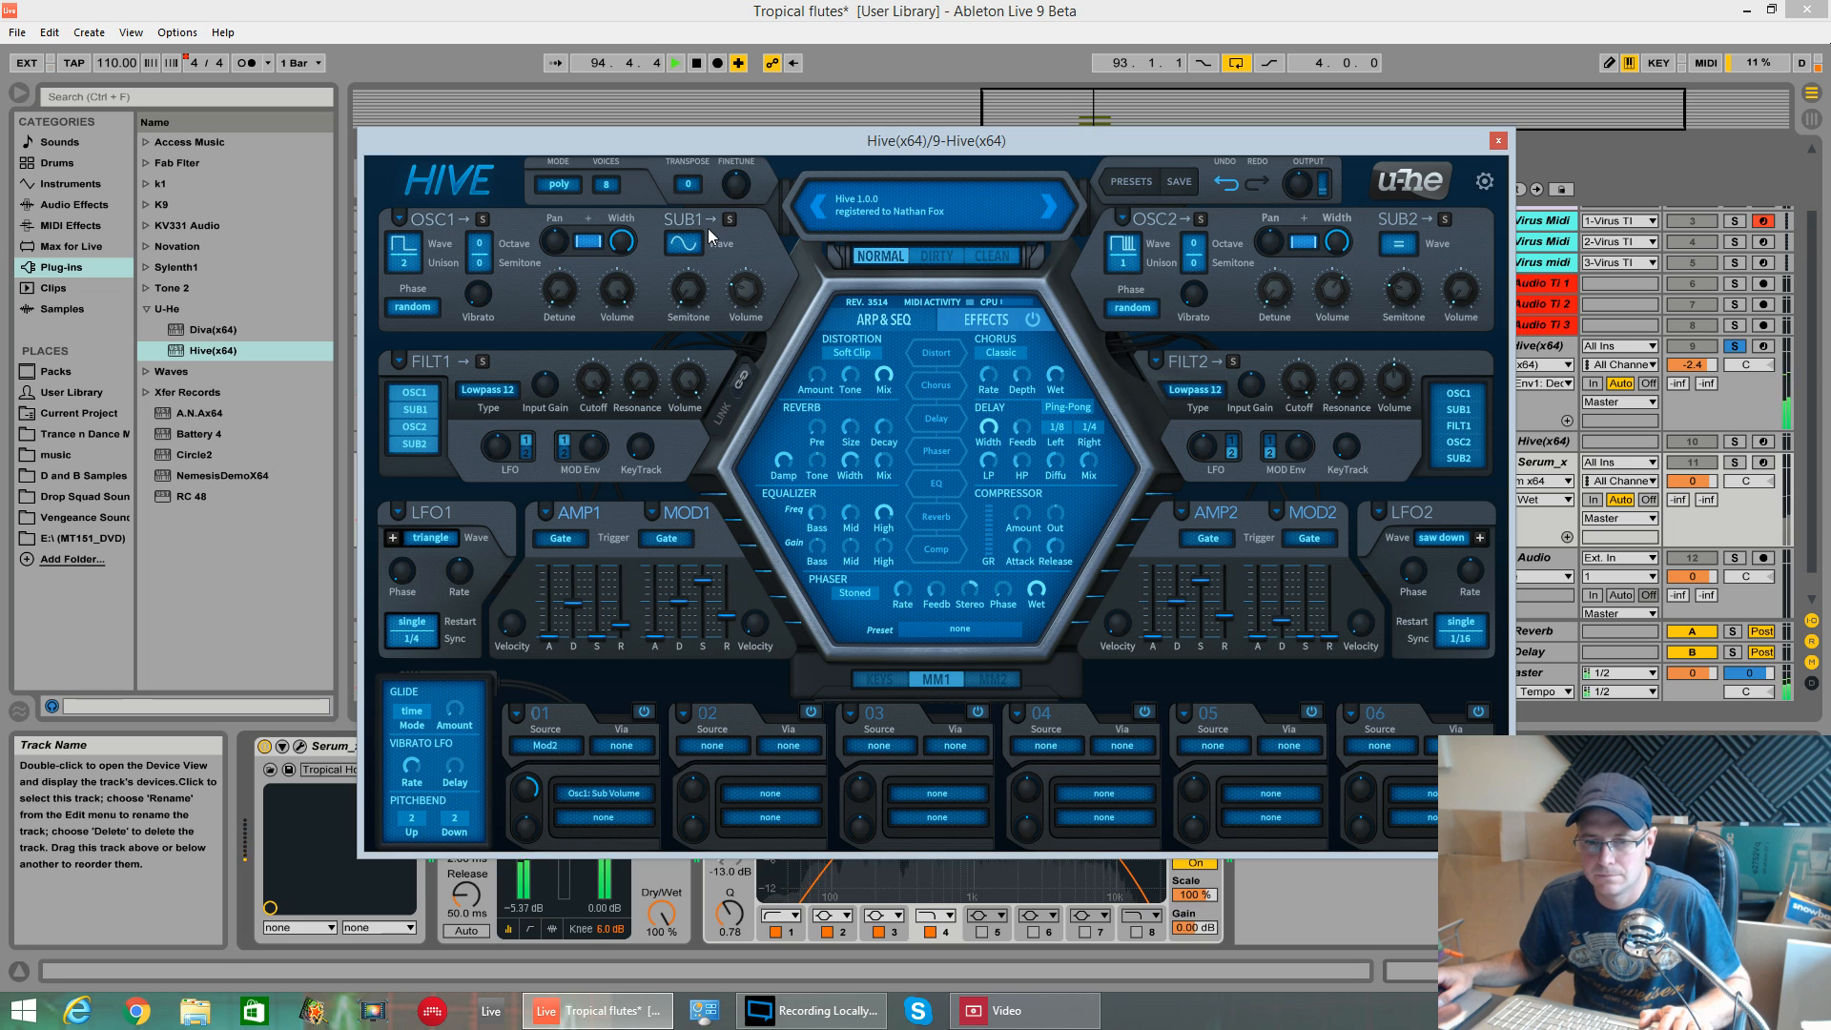
- Set Sub 2's waveform to White, raise its volume to 27.00 and audition the added noise
{"action": "left_click", "coordinate": [1398, 246]}
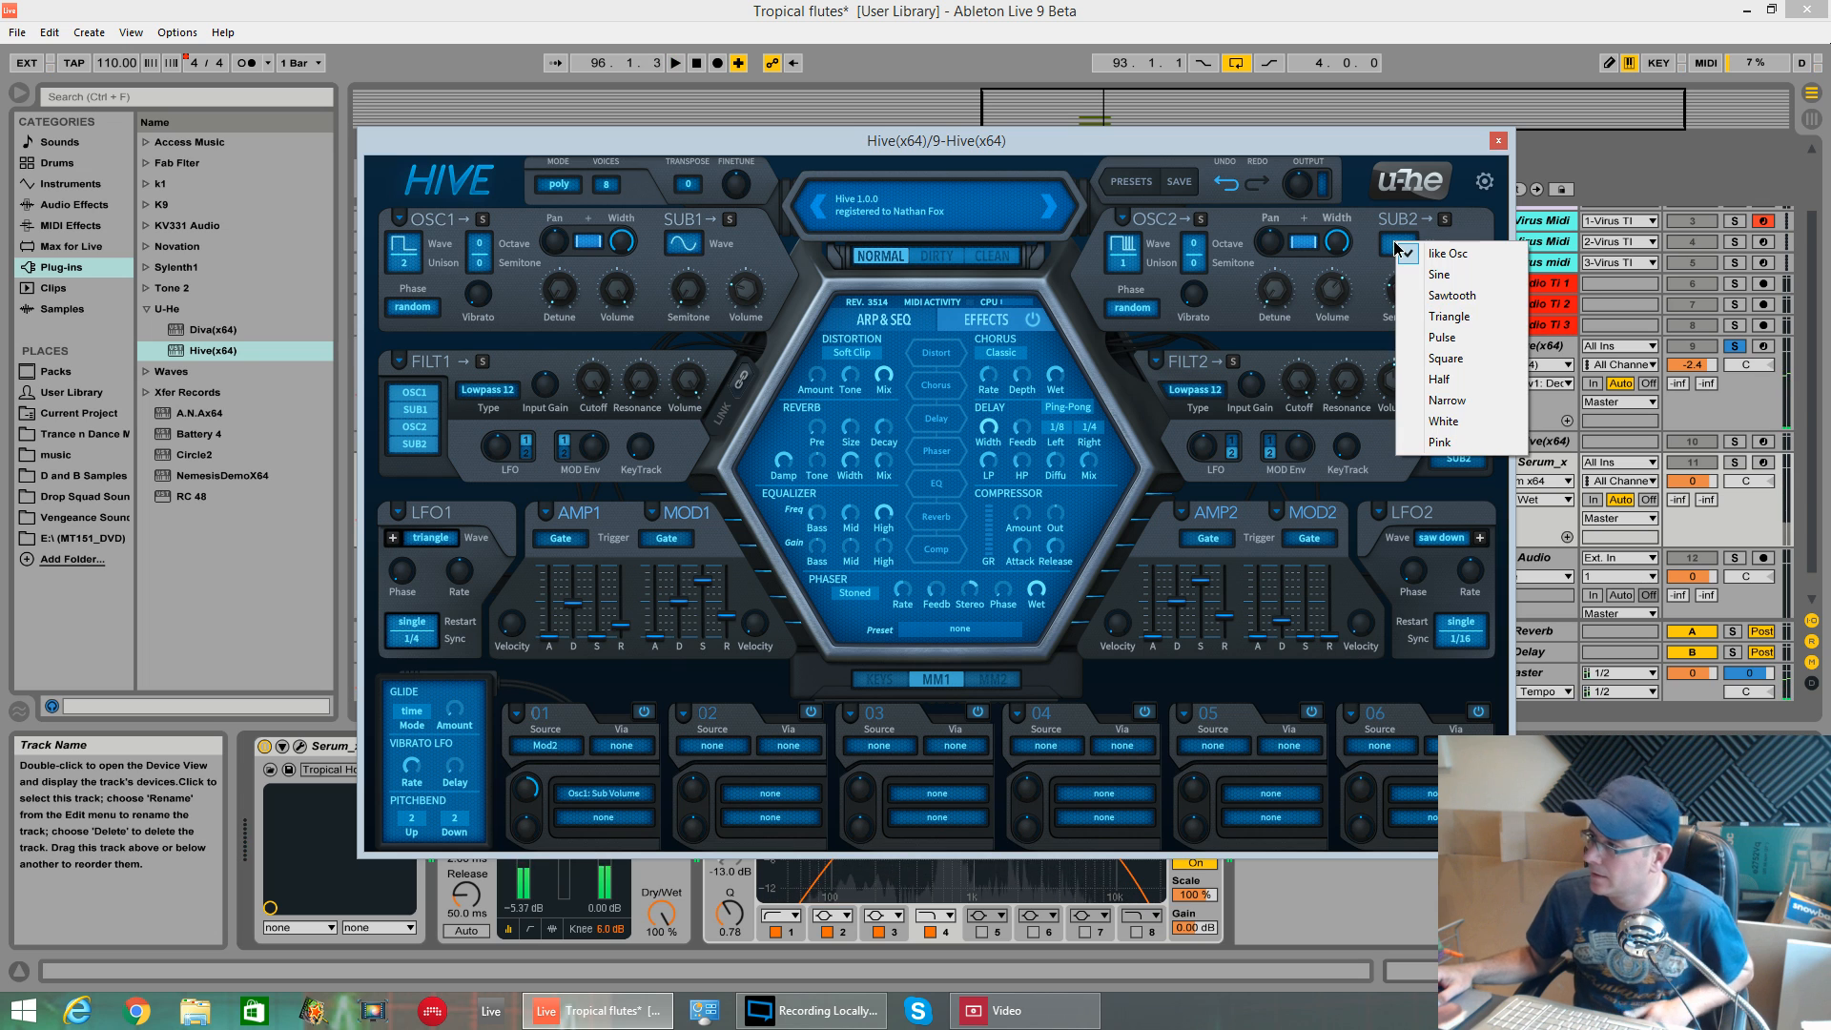
{"action": "left_click", "coordinate": [1461, 426]}
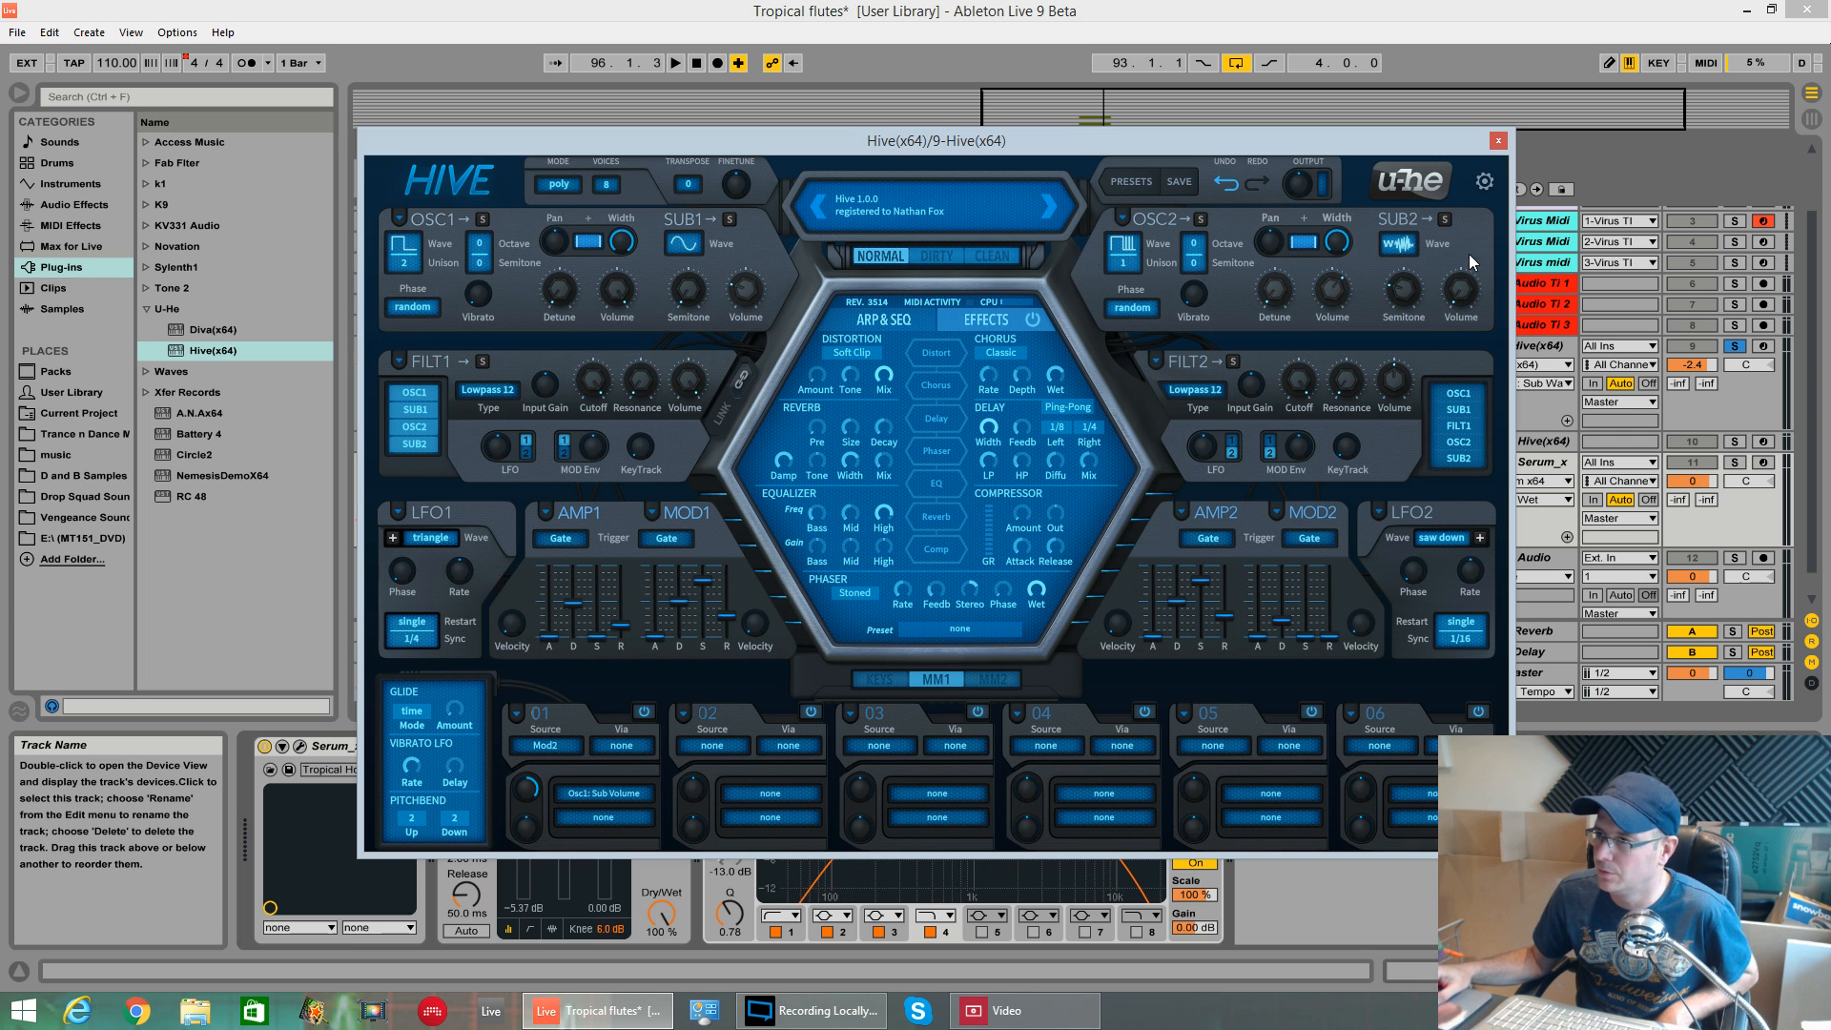
{"action": "left_click_drag", "start_coordinate": [1461, 307], "coordinate": [1466, 257]}
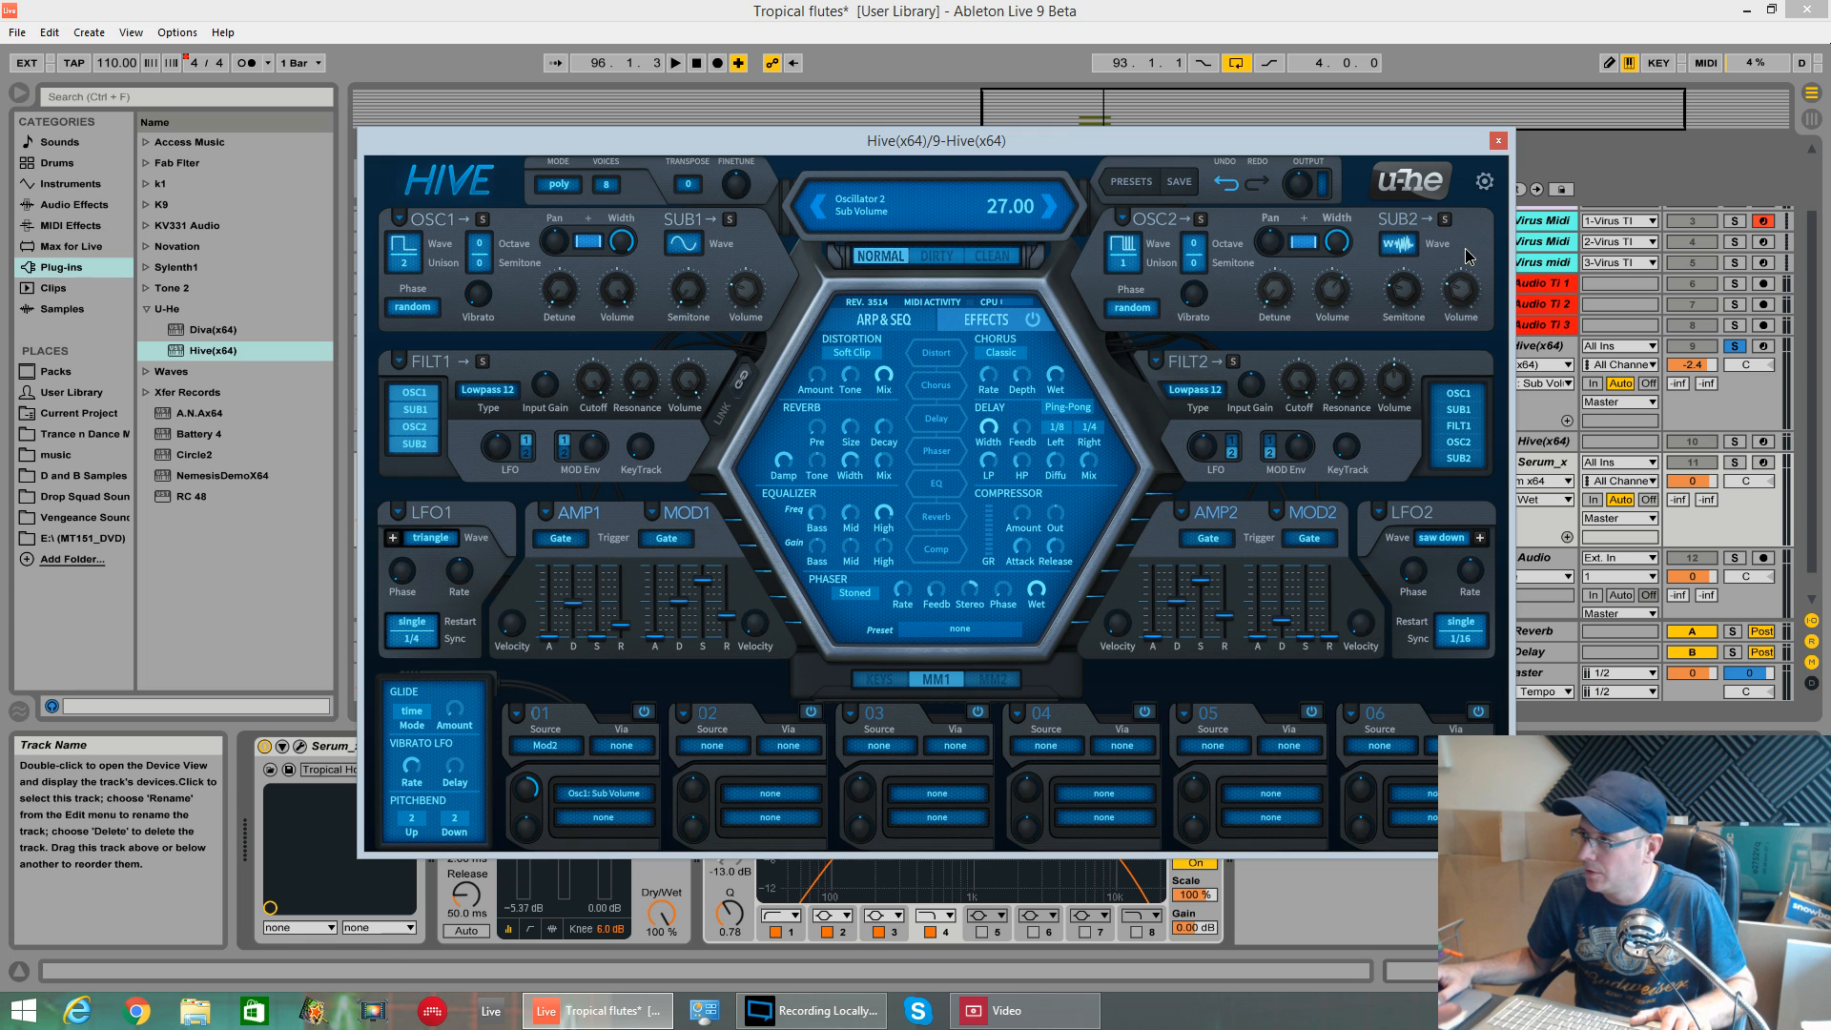
{"action": "key", "text": "space"}
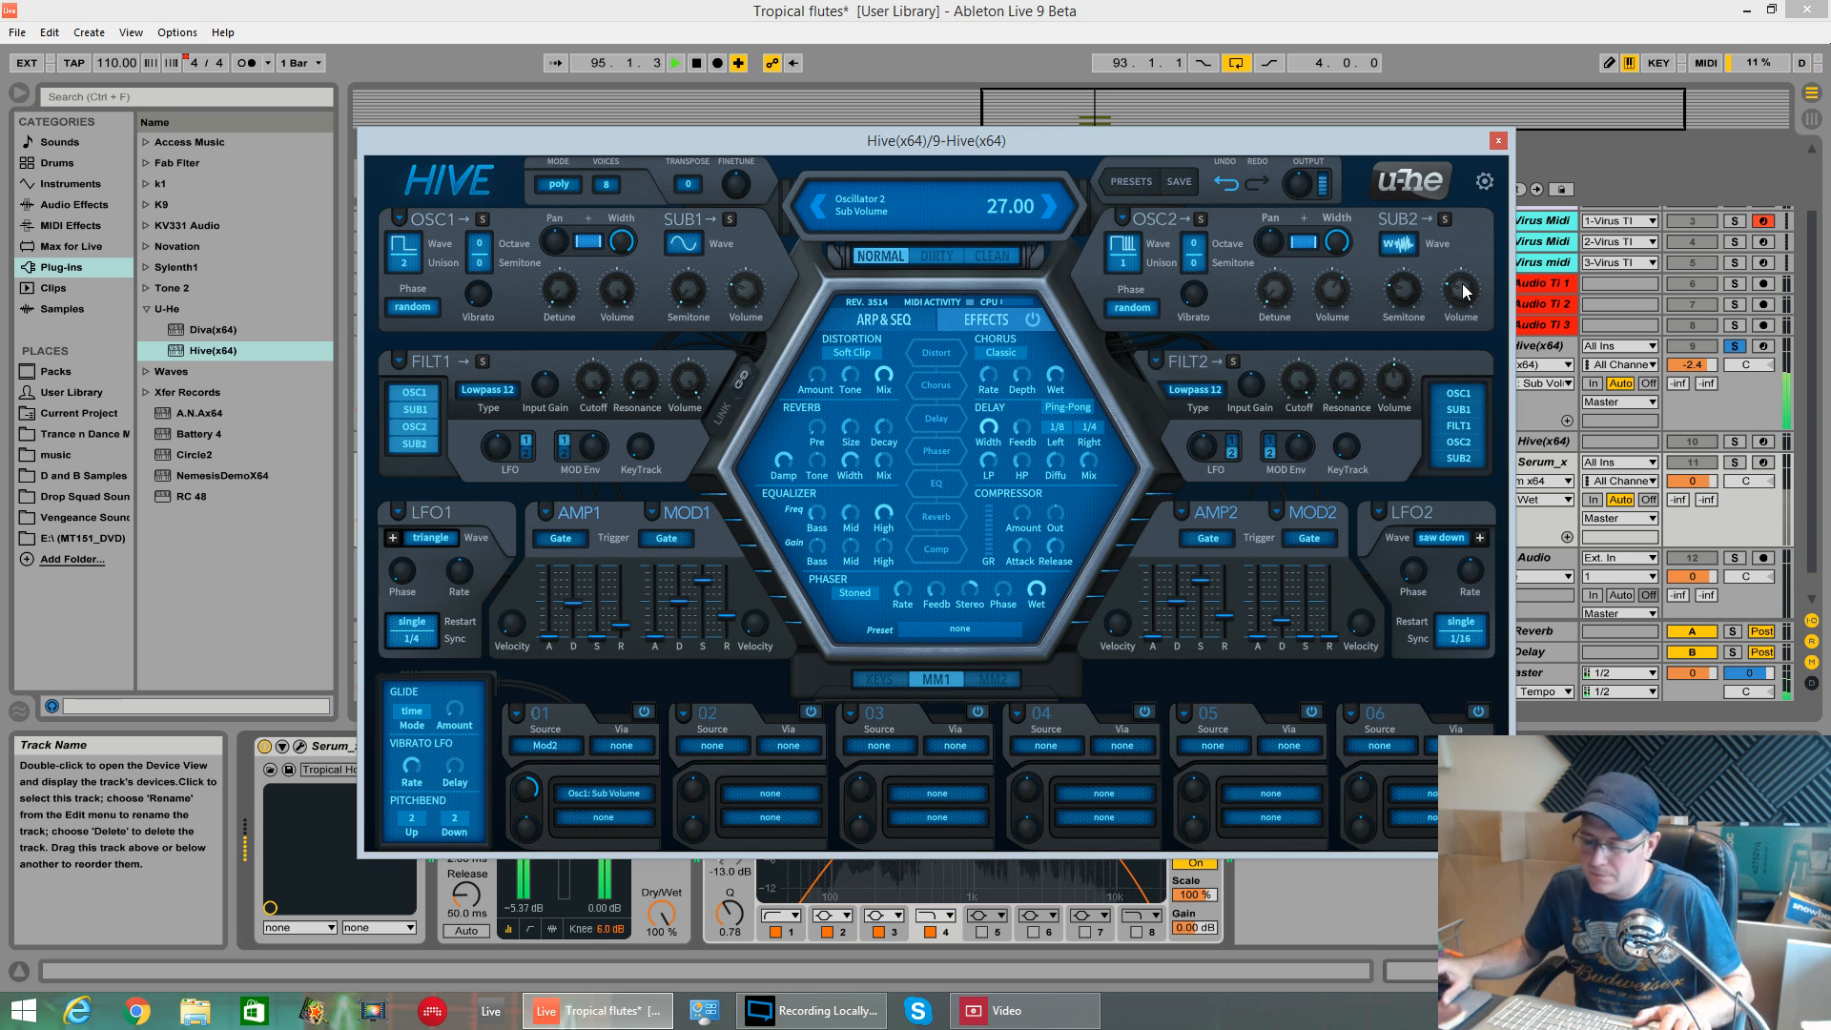
{"action": "key", "text": "space"}
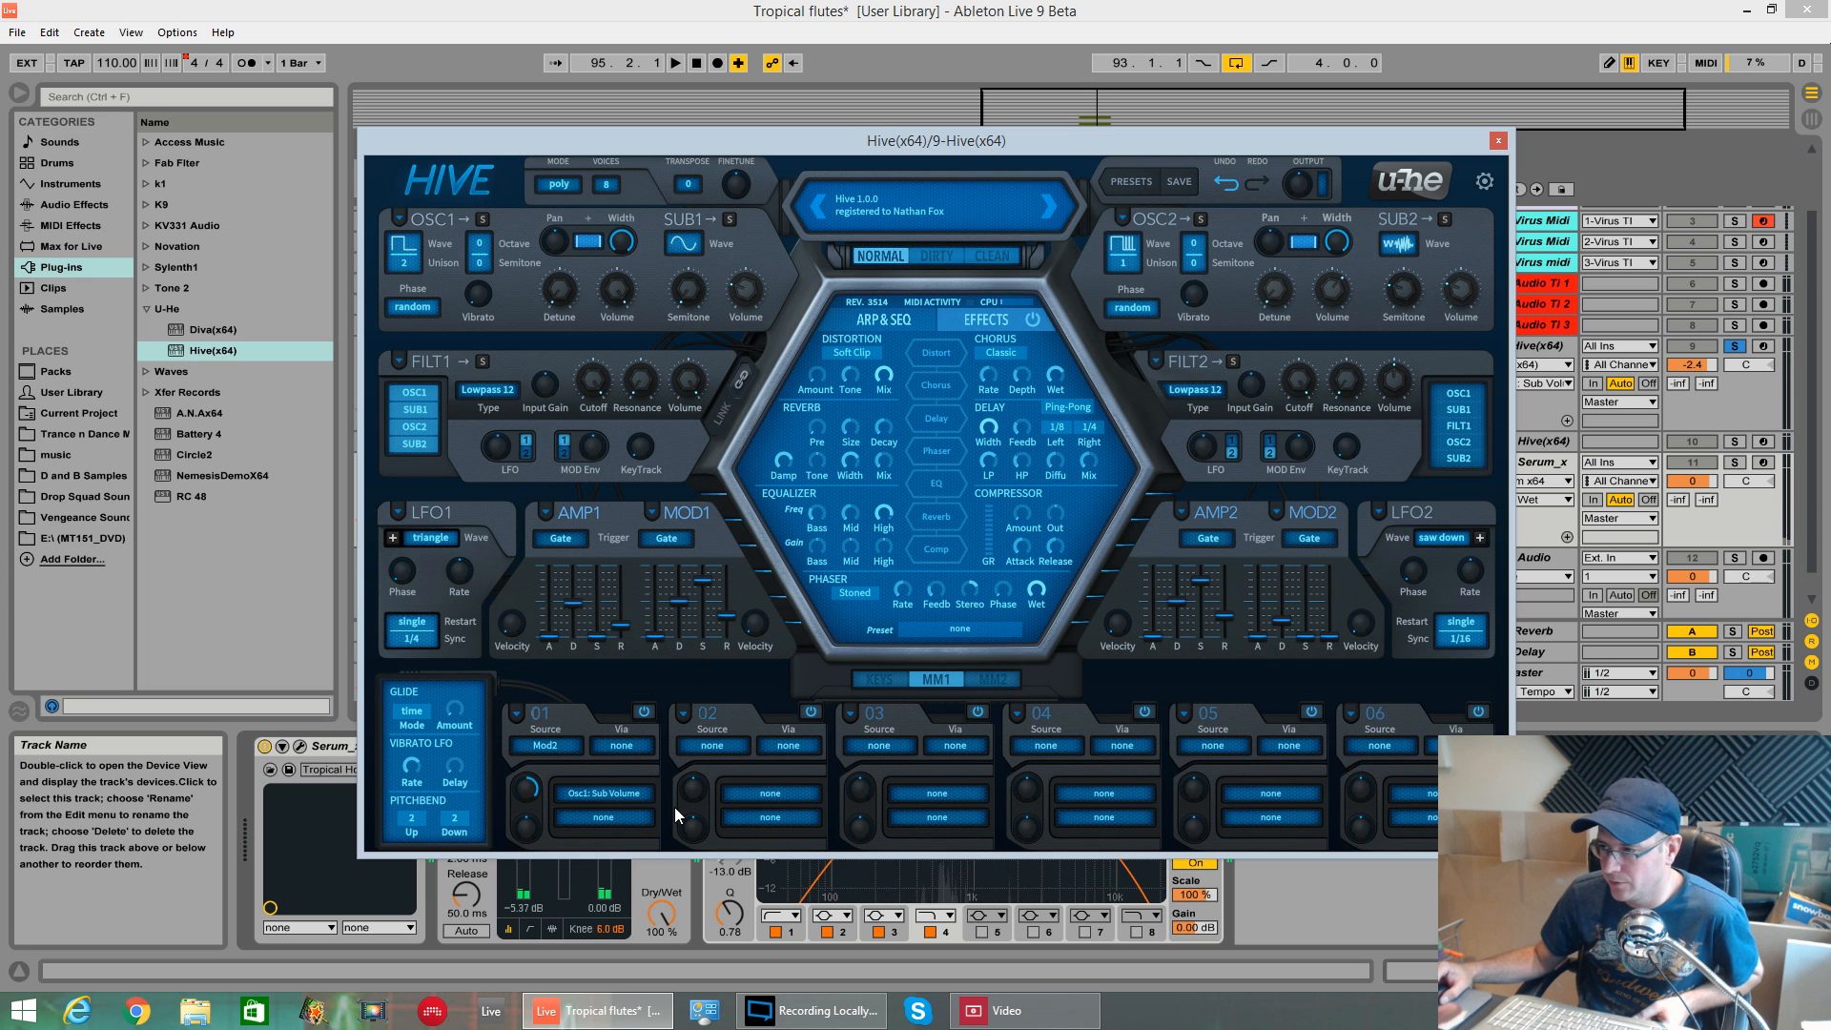
- Assign modulation slot 1's second target to Oscillator 2's sub volume, set its depth to 80.00 and play the loop
{"action": "left_click_drag", "start_coordinate": [617, 822], "coordinate": [1460, 289]}
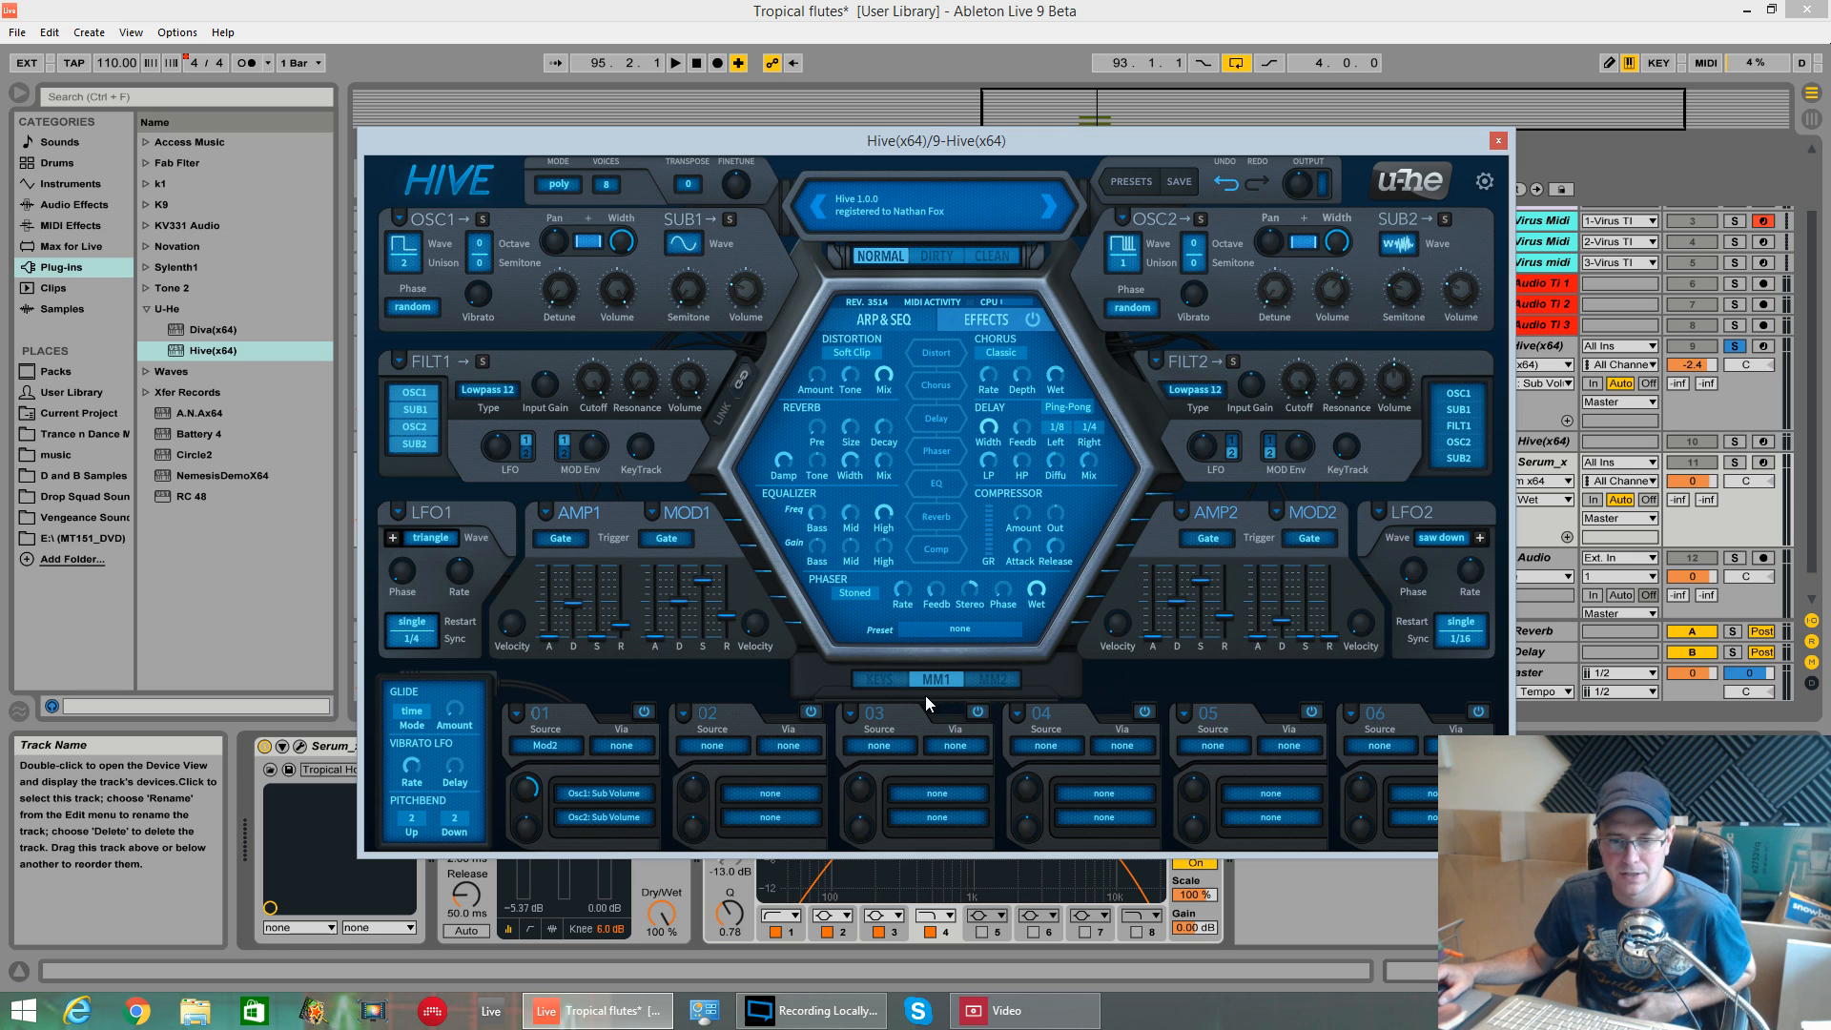
{"action": "mouse_move", "coordinate": [527, 826]}
{"action": "left_mouse_down"}
{"action": "mouse_move", "coordinate": [523, 795]}
{"action": "mouse_move", "coordinate": [527, 835]}
{"action": "left_mouse_up"}
{"action": "key", "text": "space"}
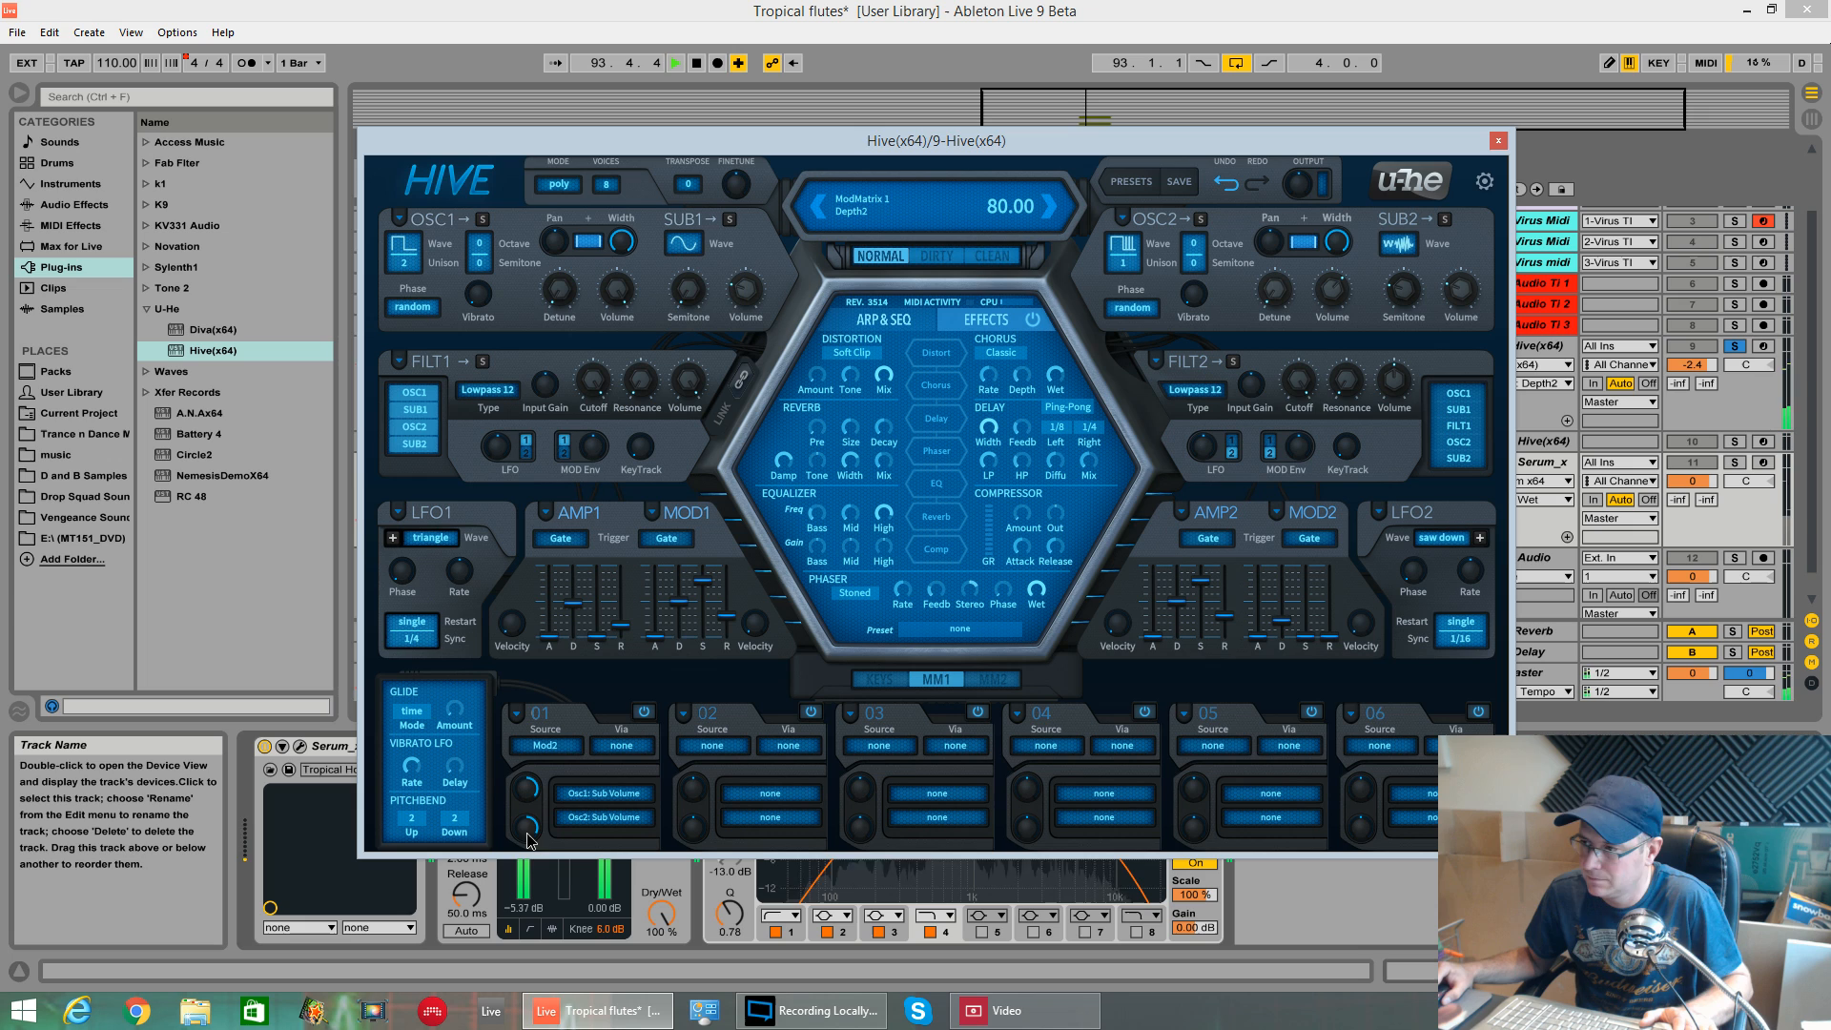
- Shorten Mod Envelope 2's decay to 19.00 and audition the result
{"action": "left_click_drag", "start_coordinate": [1283, 620], "coordinate": [1284, 631]}
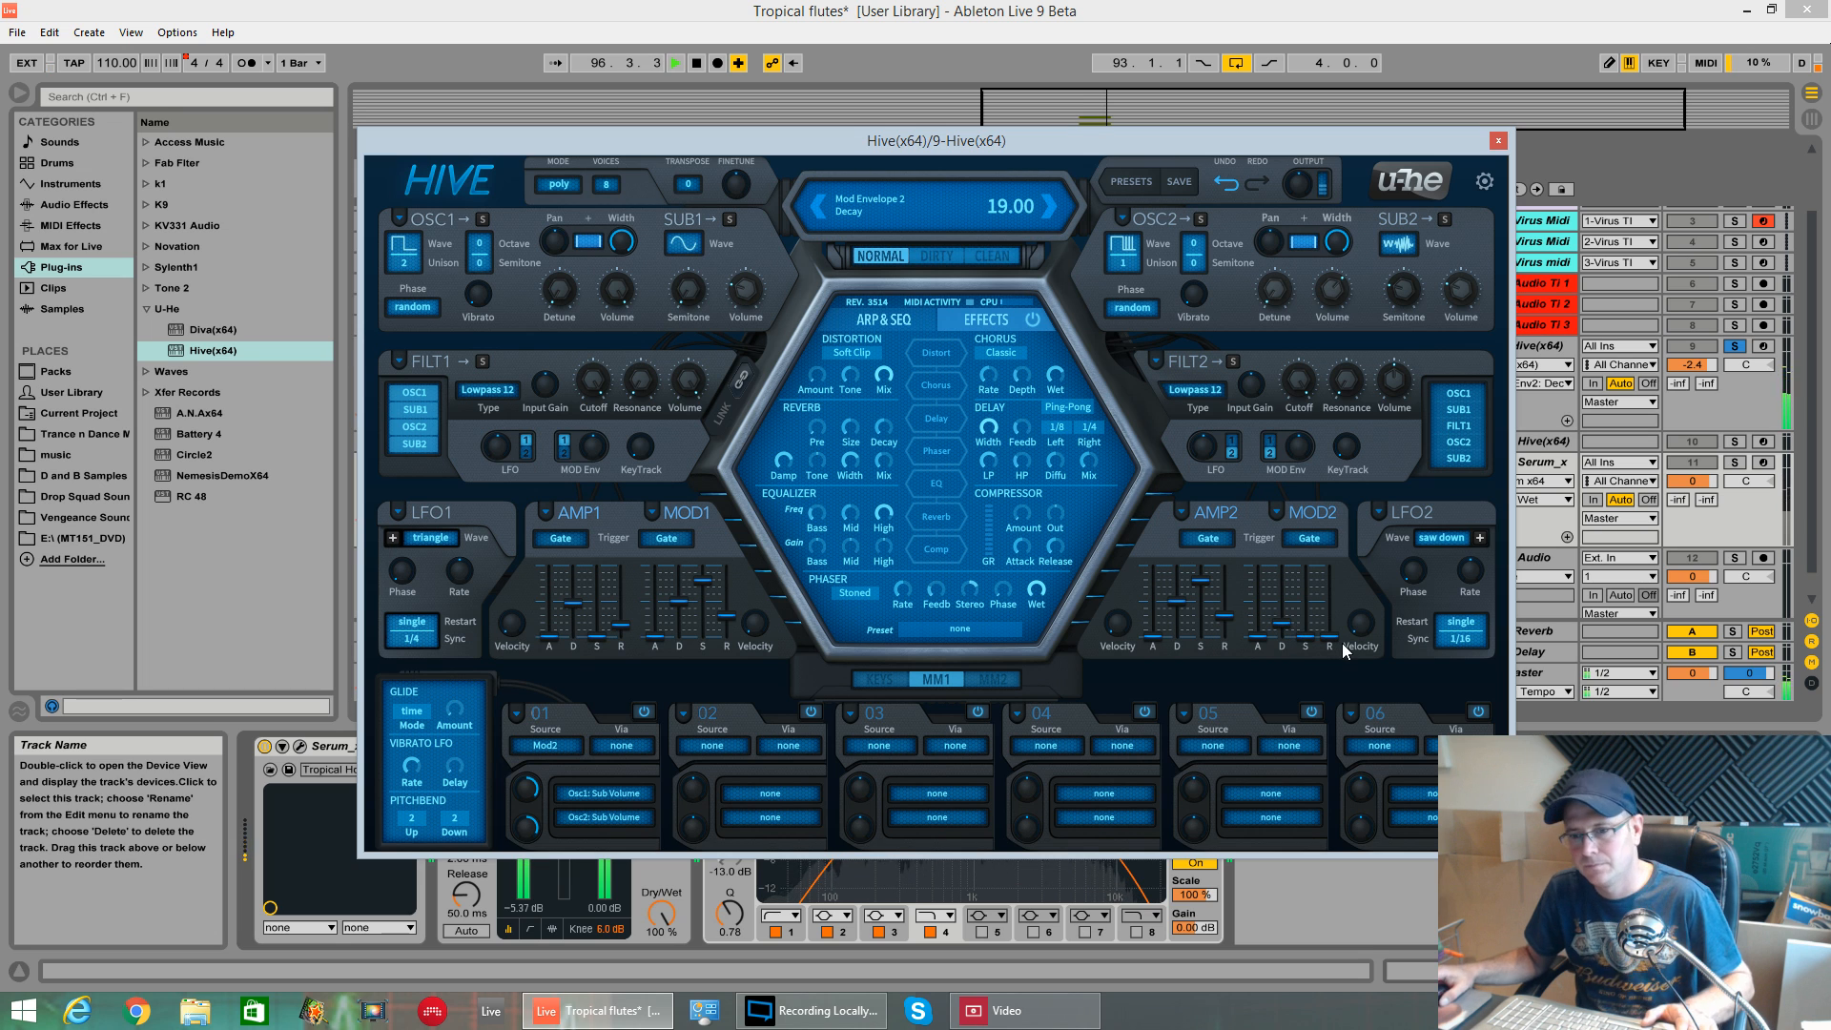
{"action": "key", "text": "space"}
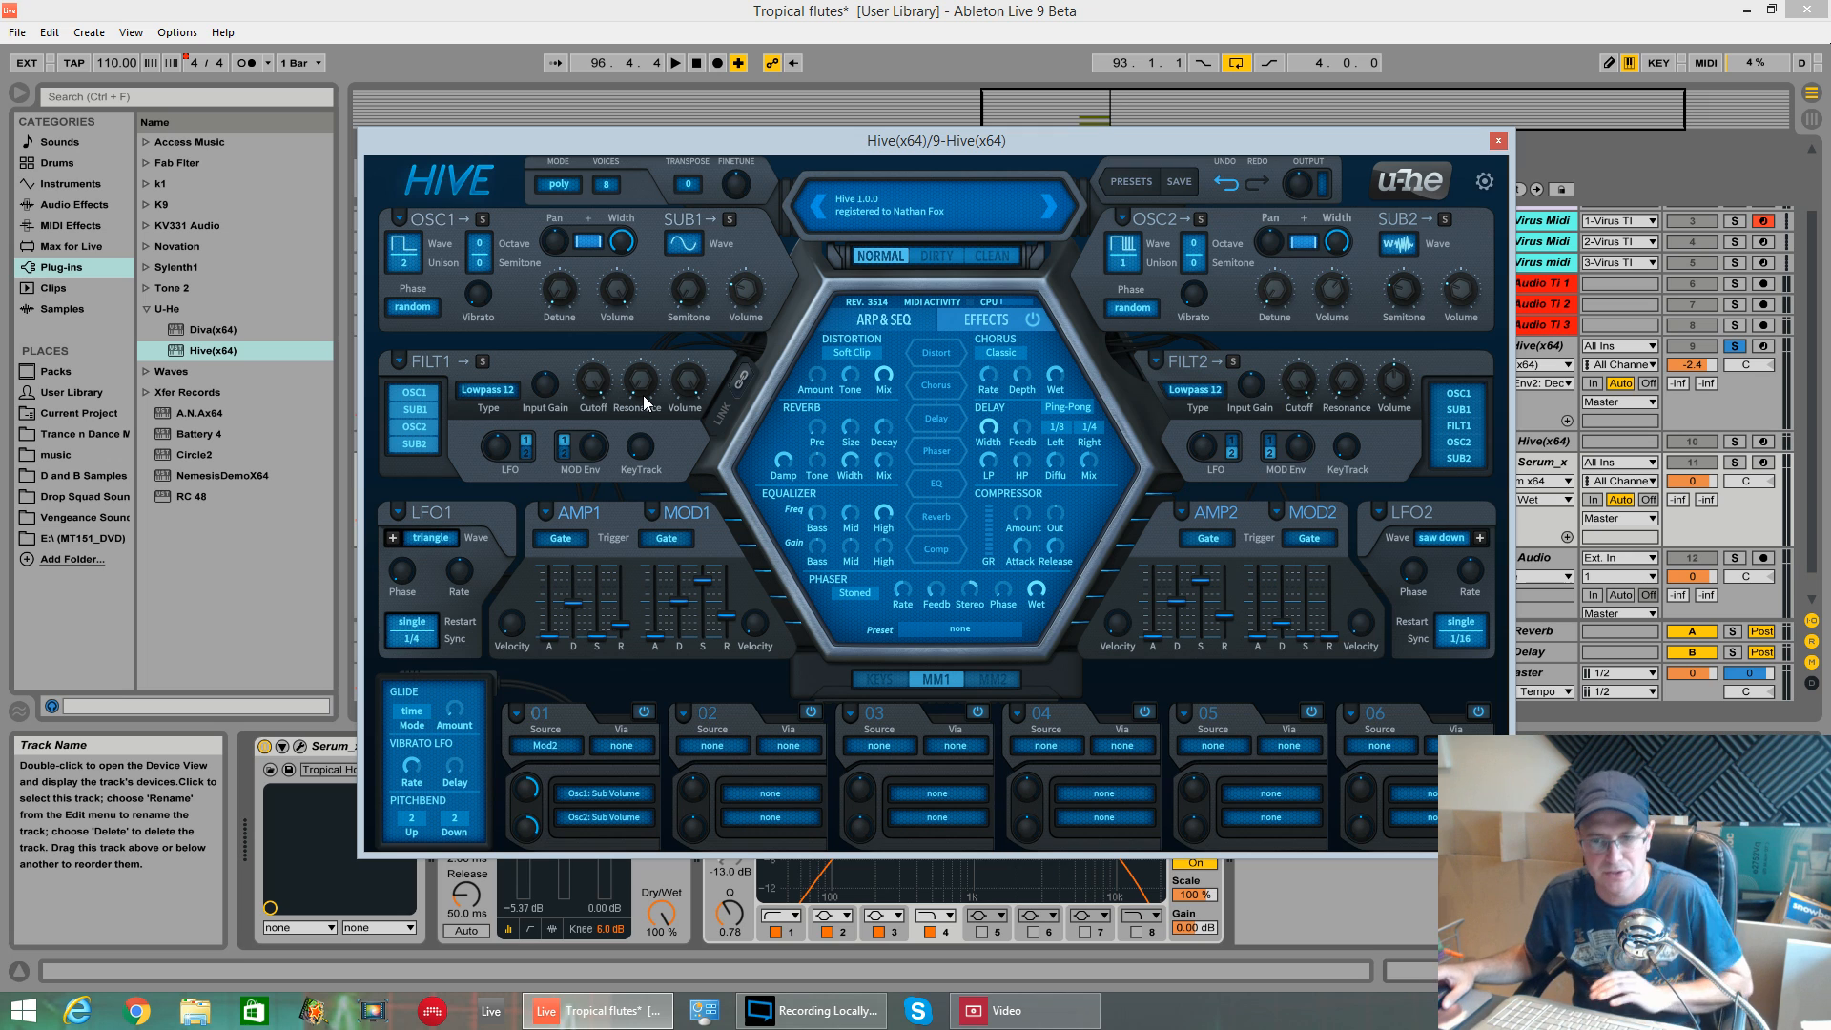
{"action": "key", "text": "space"}
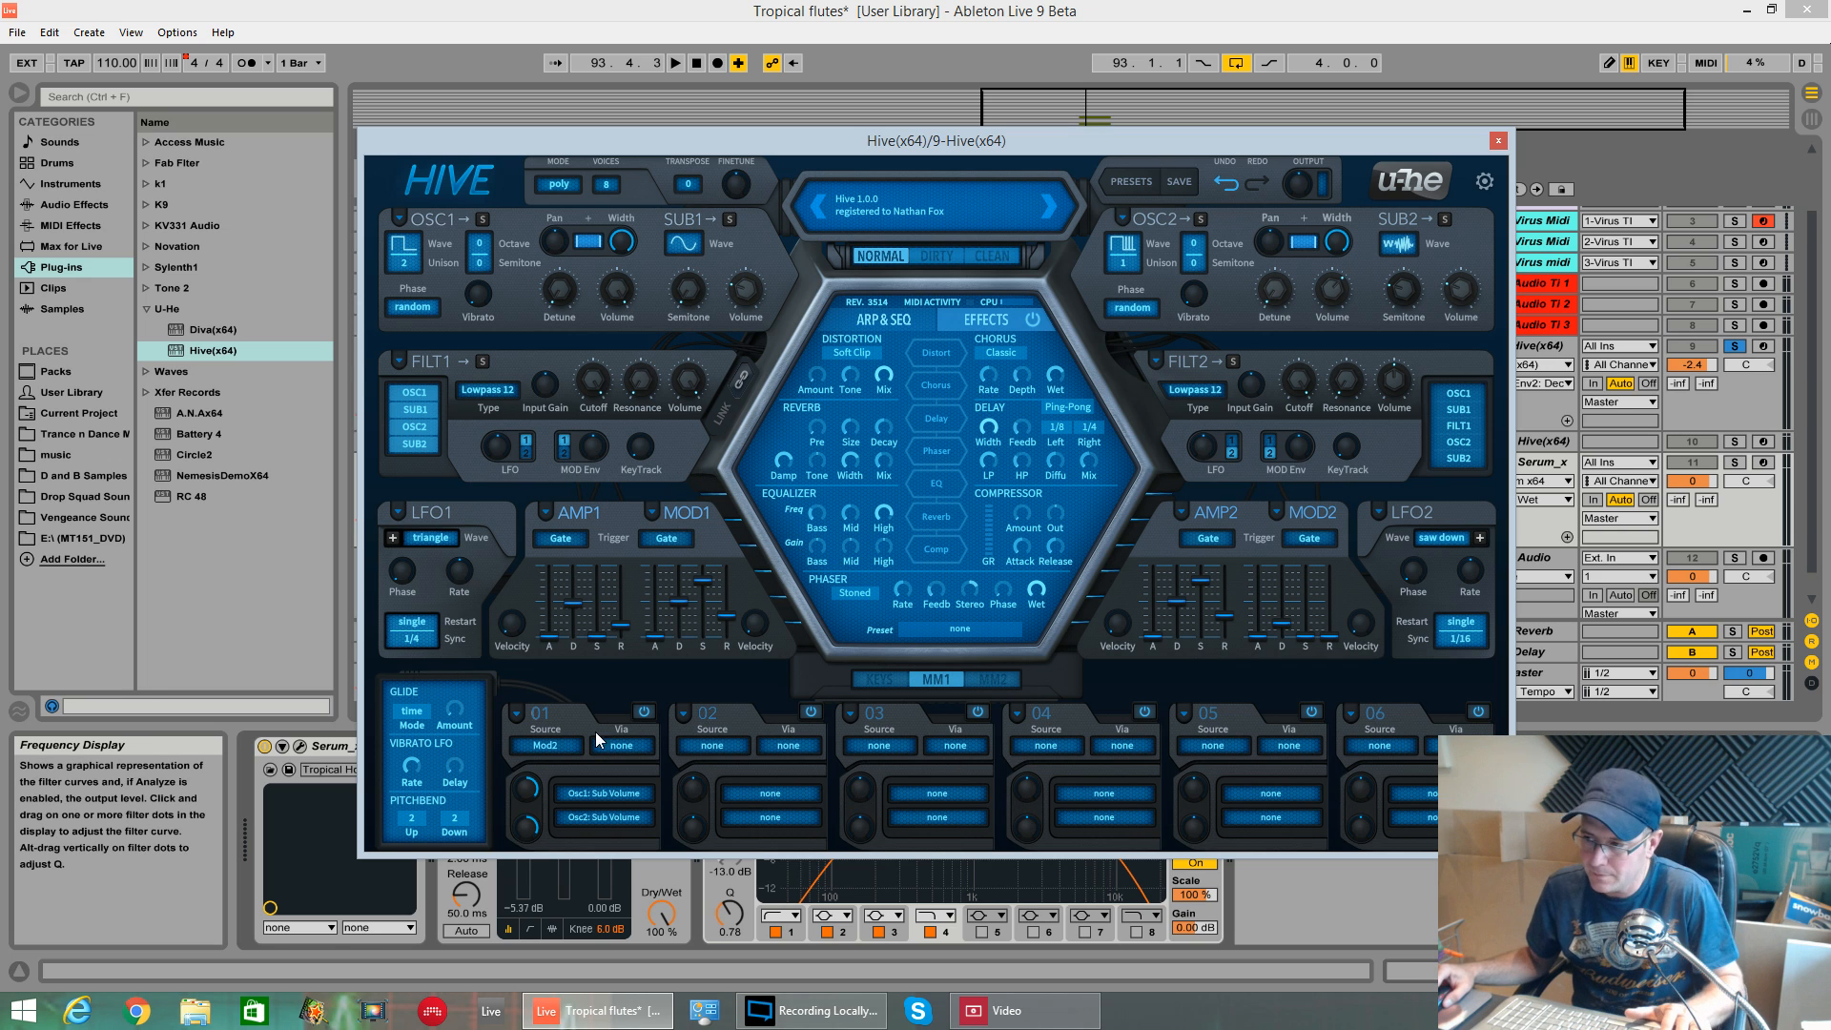
- Set modulation slot 2's source to Mod2, target Oscillator 1's tune at a depth of -10.00, and audition it
{"action": "left_click", "coordinate": [703, 753]}
{"action": "left_click", "coordinate": [763, 461]}
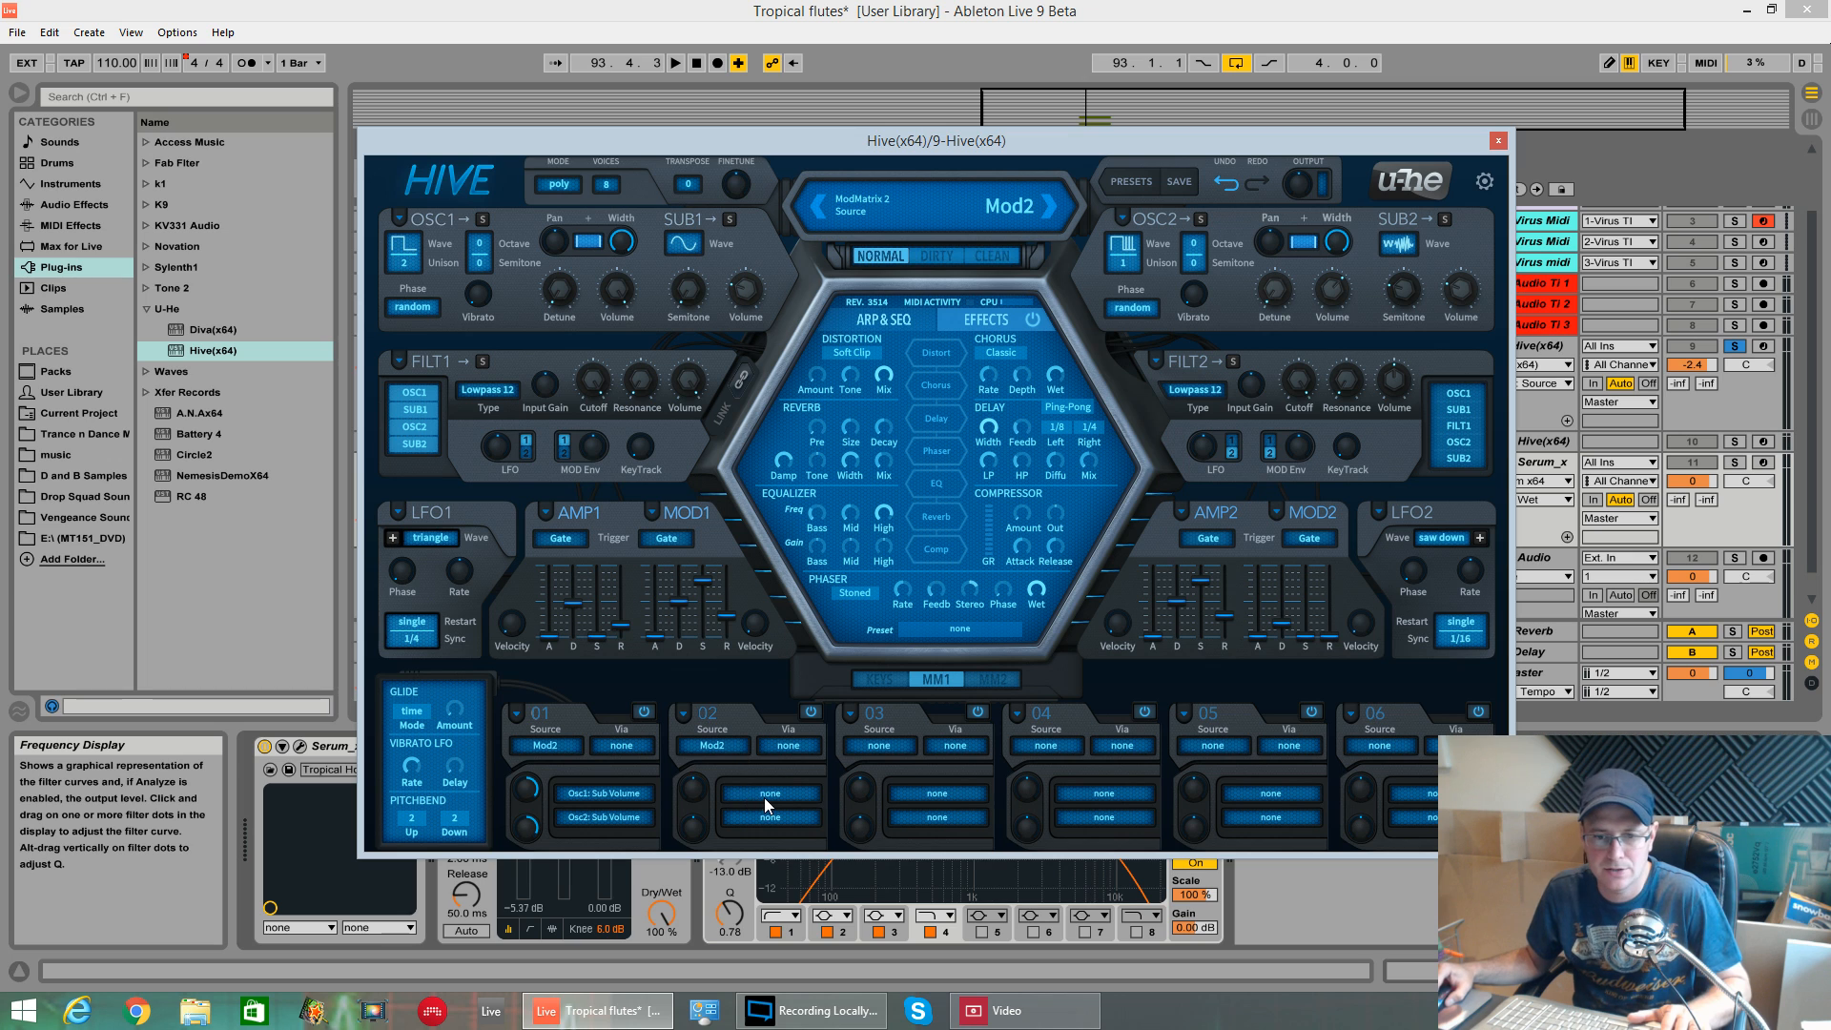
{"action": "left_click_drag", "start_coordinate": [783, 791], "coordinate": [485, 272]}
{"action": "left_click_drag", "start_coordinate": [691, 796], "coordinate": [689, 803]}
{"action": "key", "text": "space"}
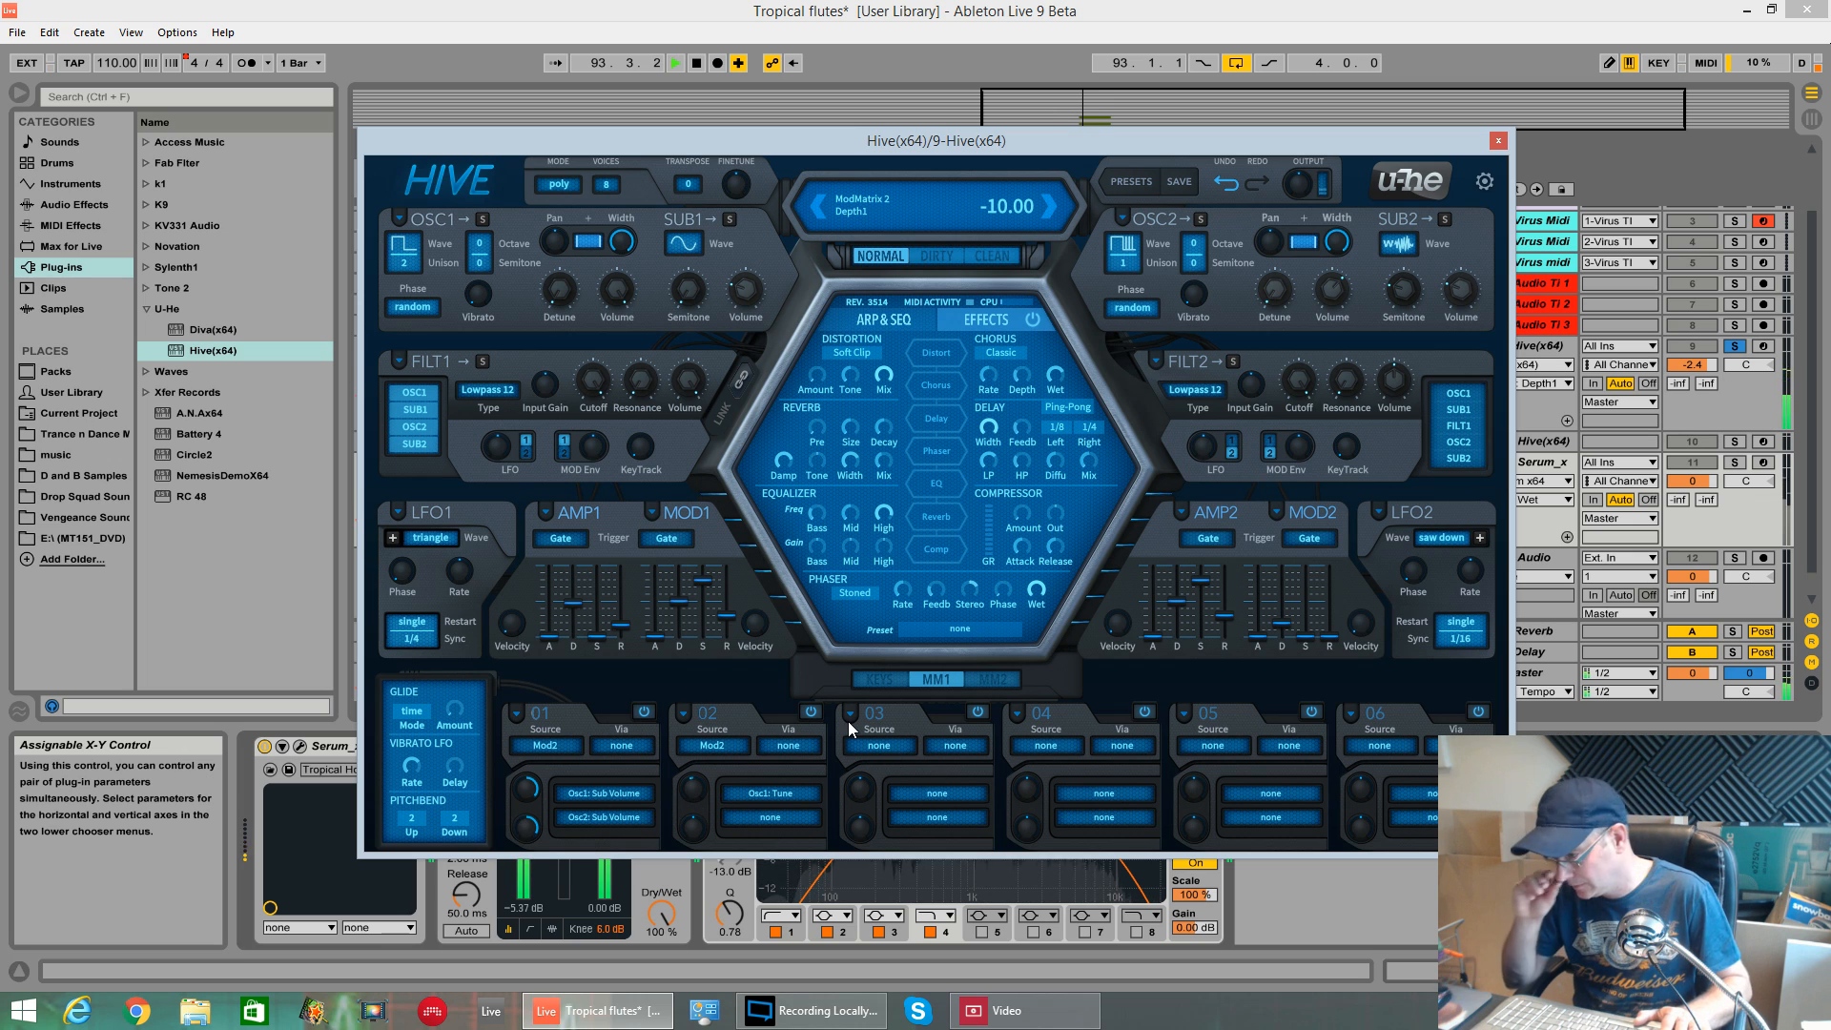
{"action": "key", "text": "space"}
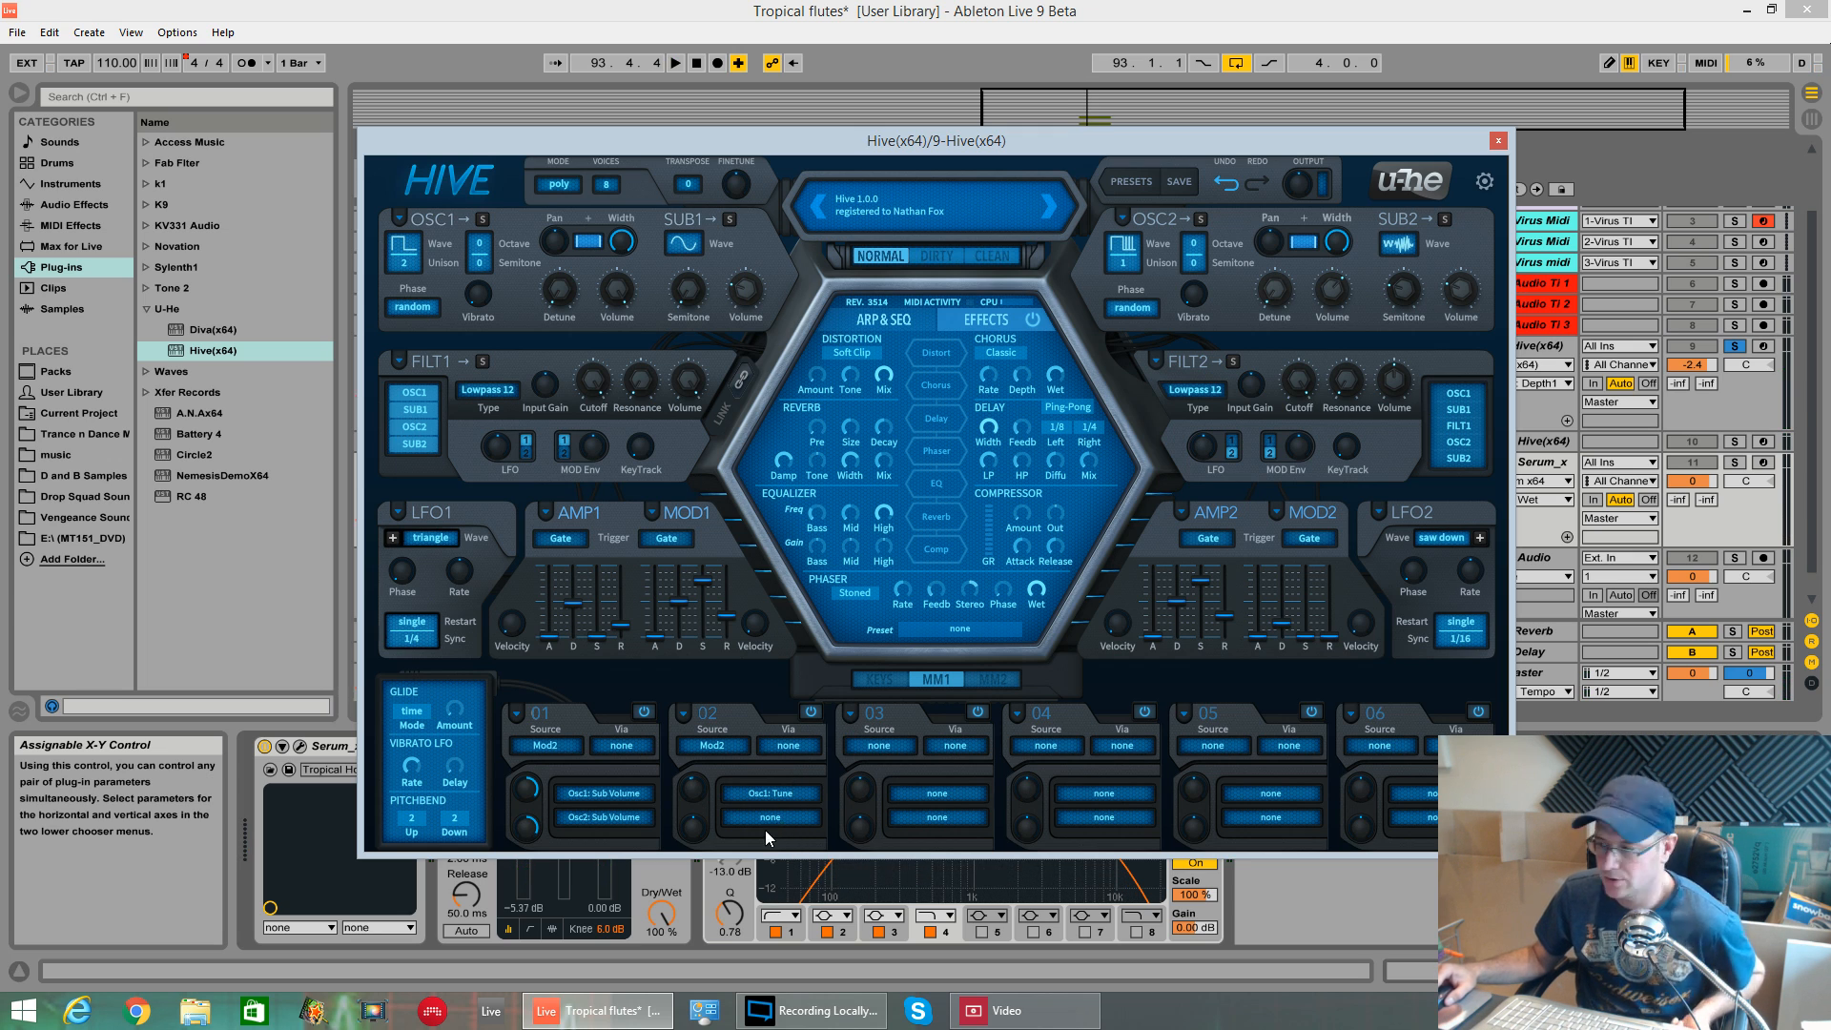
- Assign modulation slot 2's second target to Oscillator 1's sub tune, set its depth to -12.00 and audition the loop
{"action": "left_click_drag", "start_coordinate": [770, 820], "coordinate": [690, 291]}
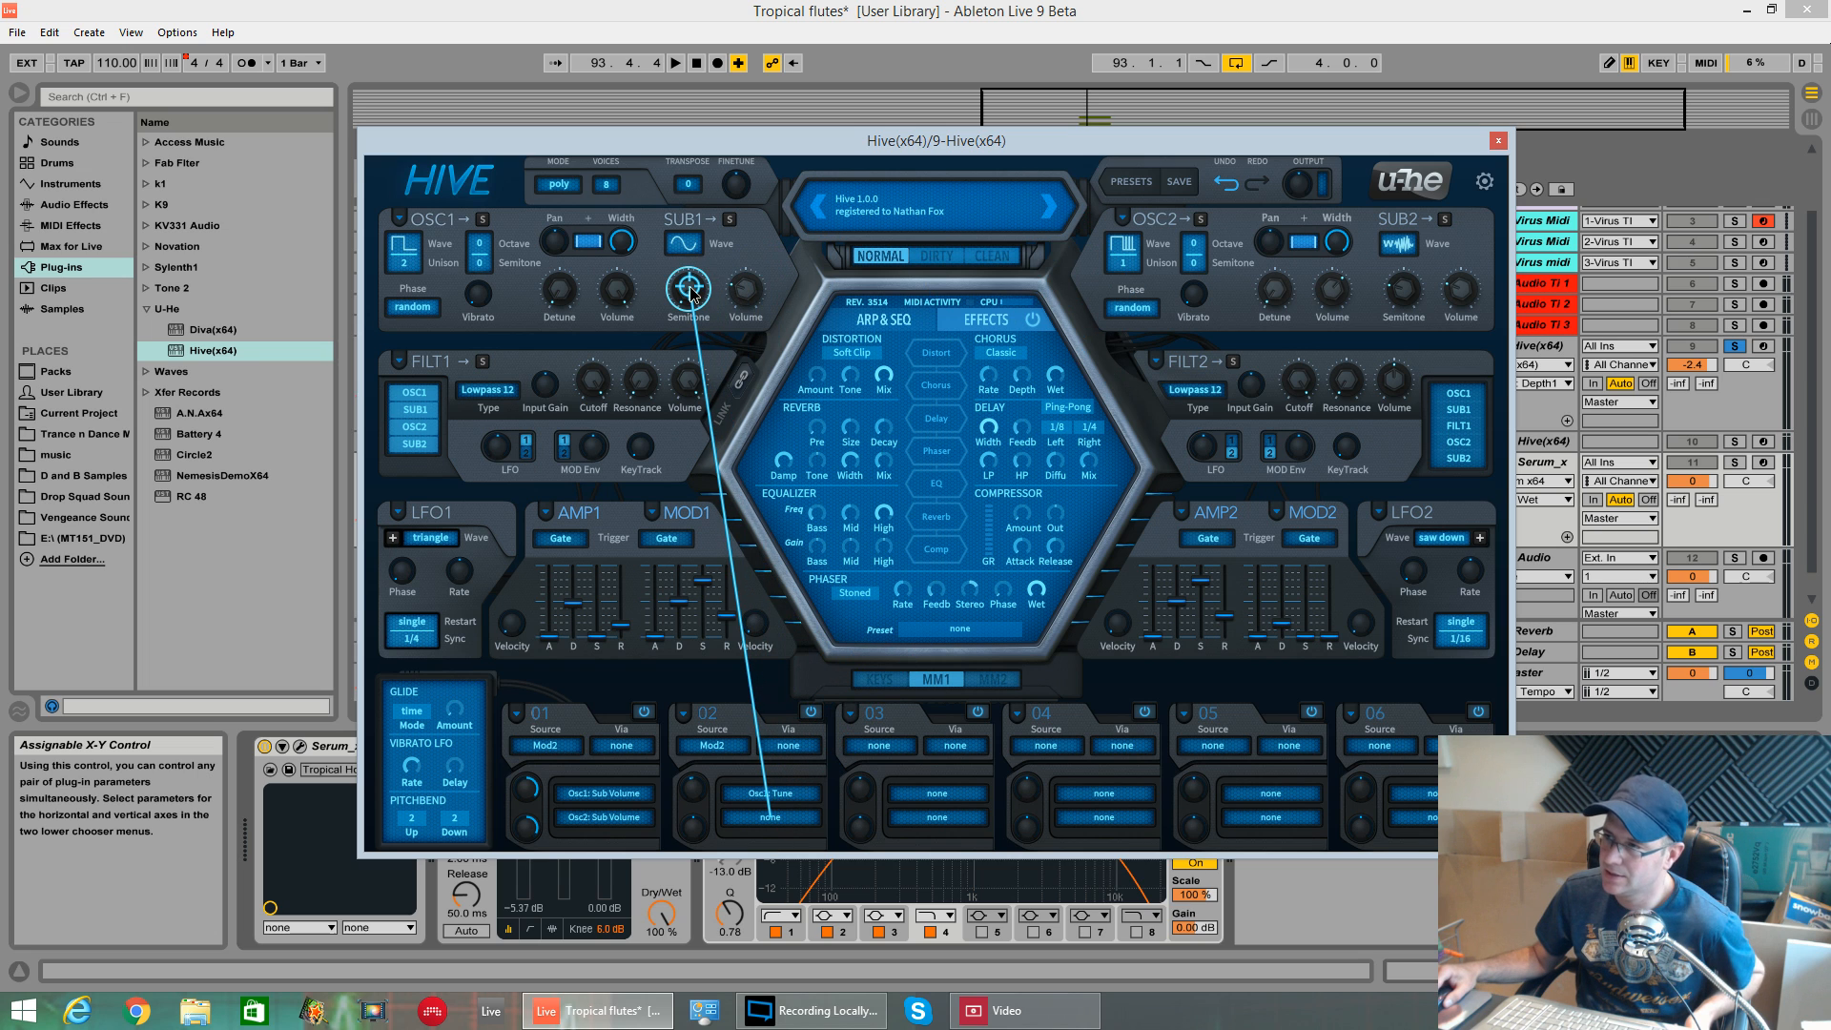
{"action": "left_click_drag", "start_coordinate": [693, 828], "coordinate": [700, 846]}
{"action": "key", "text": "space"}
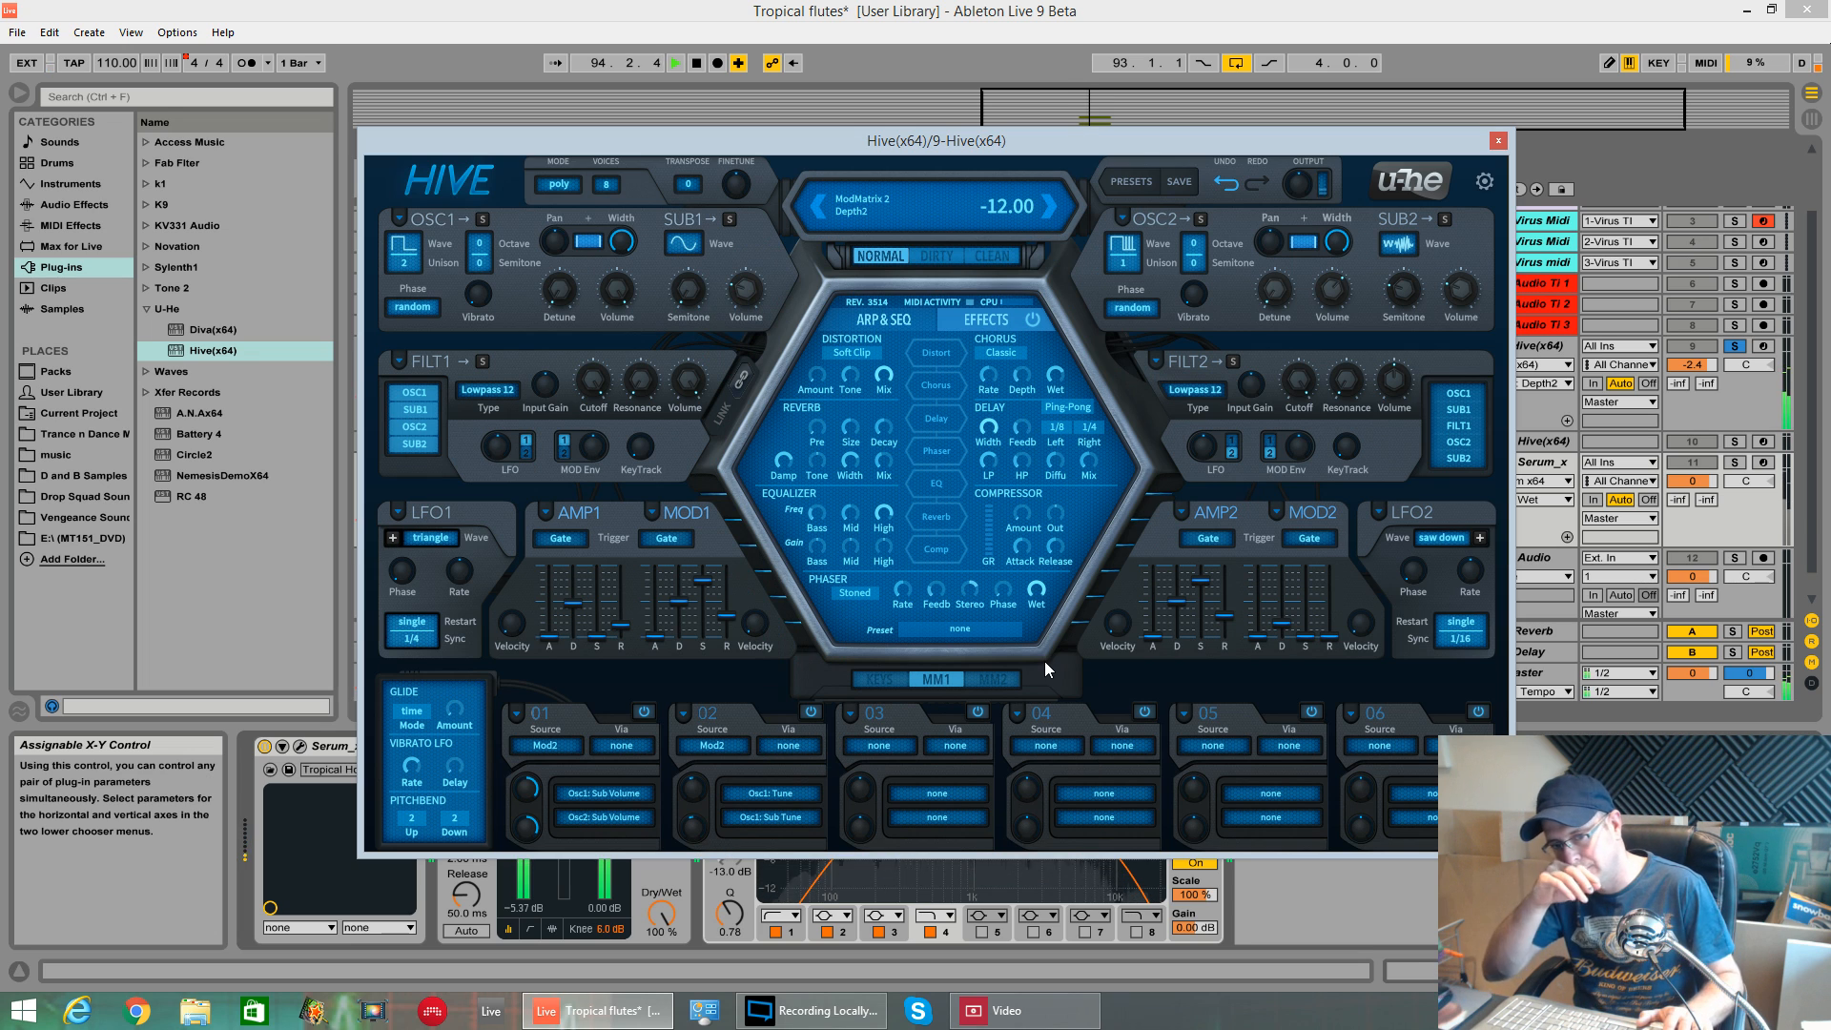
{"action": "key", "text": "space"}
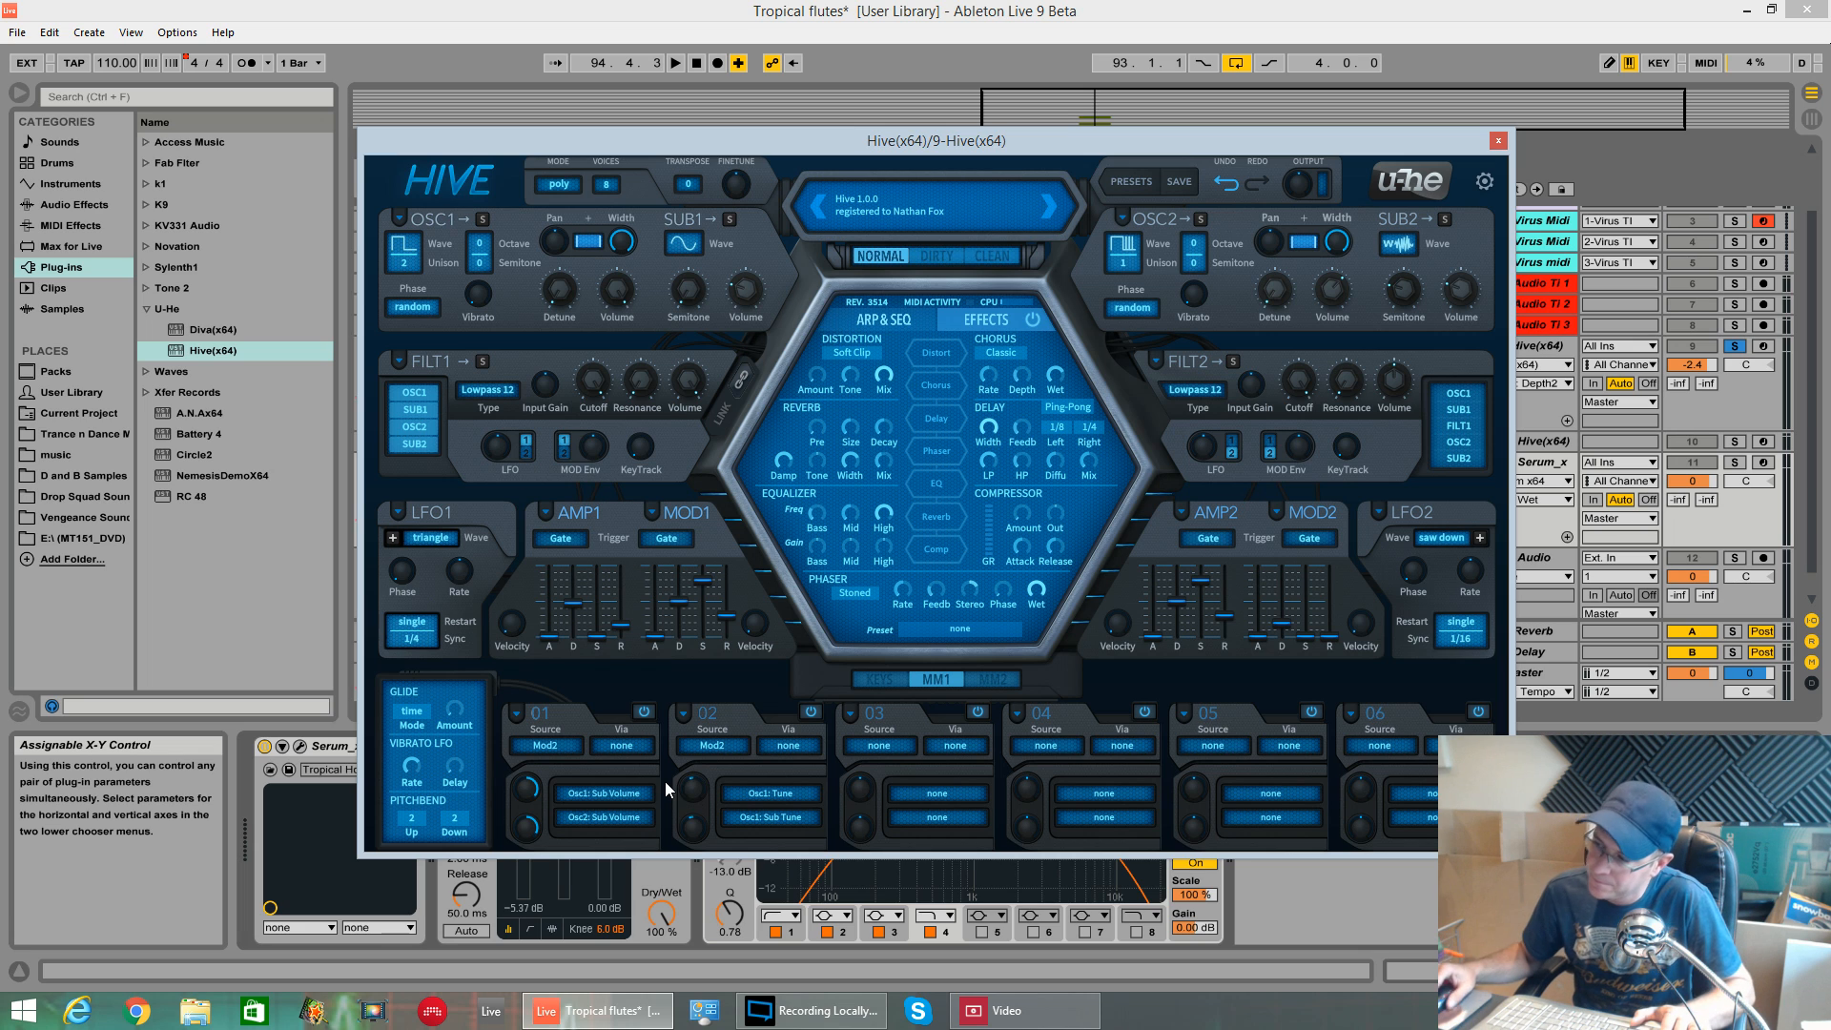
{"action": "key", "text": "space"}
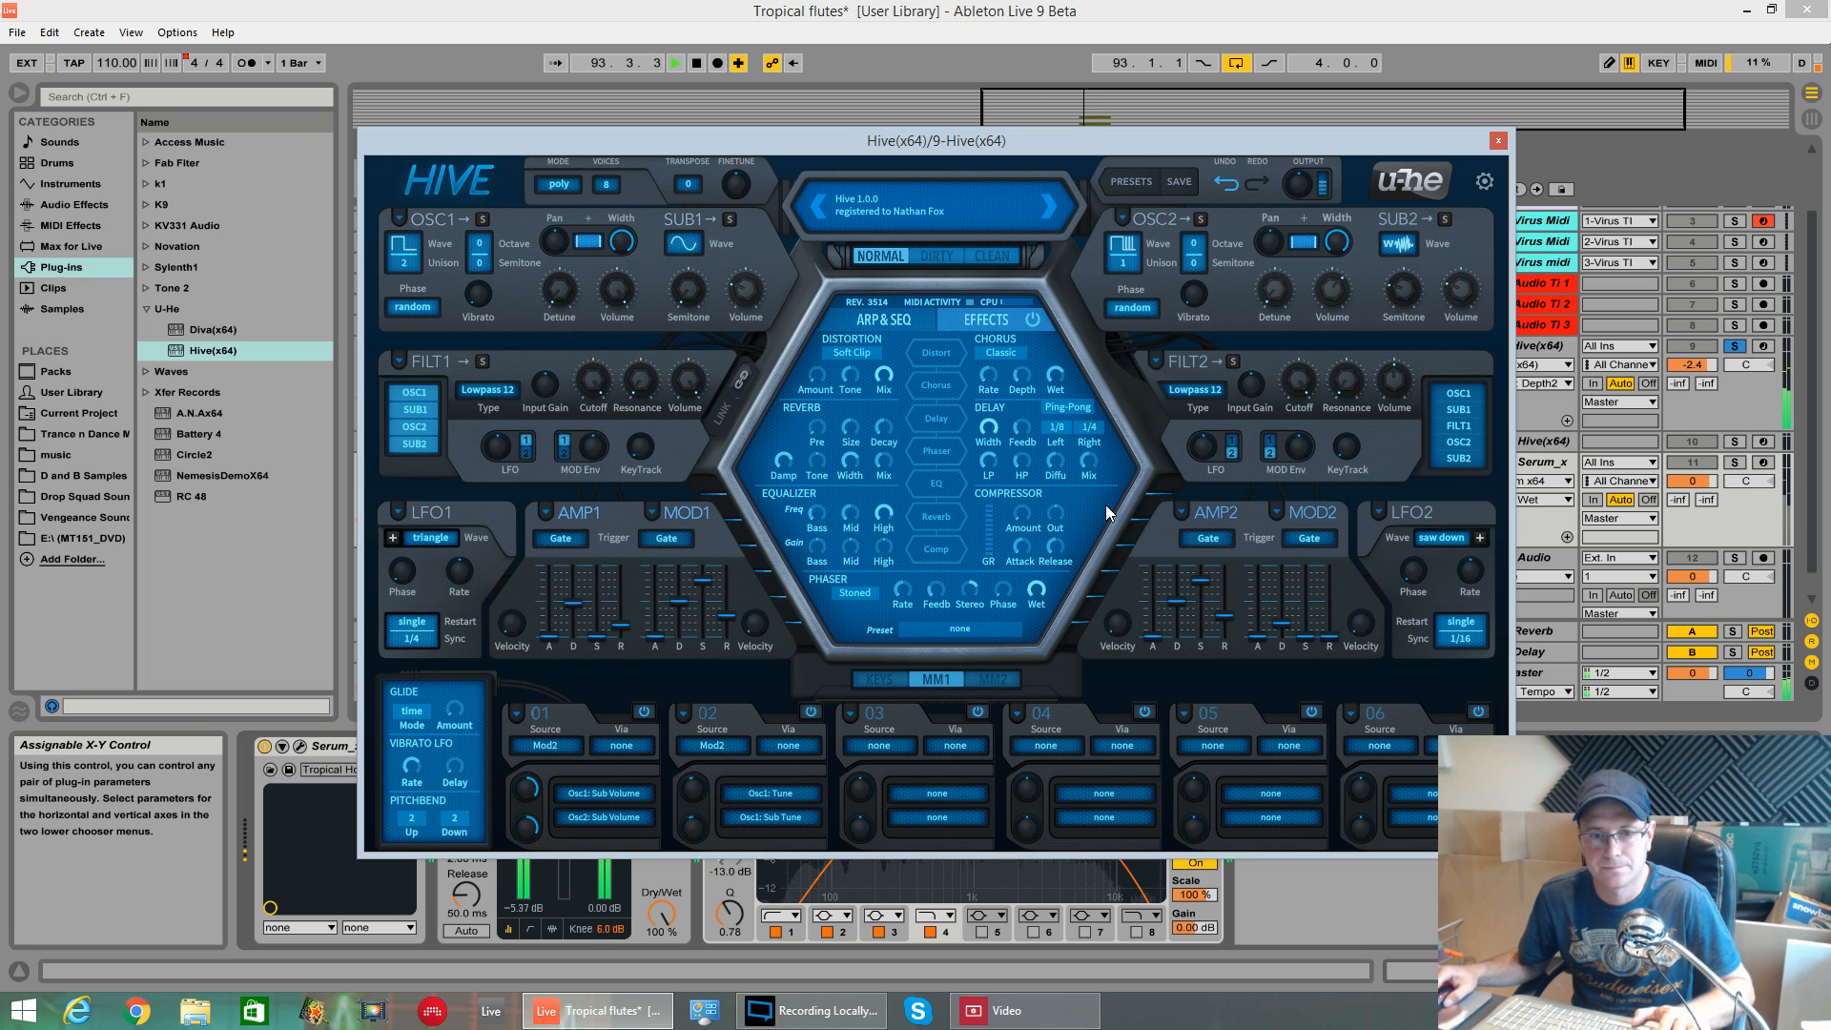
- Lower Filter 1's cutoff to 58.50 and audition the filtered sound
{"action": "left_click", "coordinate": [593, 383]}
{"action": "left_click_drag", "start_coordinate": [593, 383], "coordinate": [631, 534]}
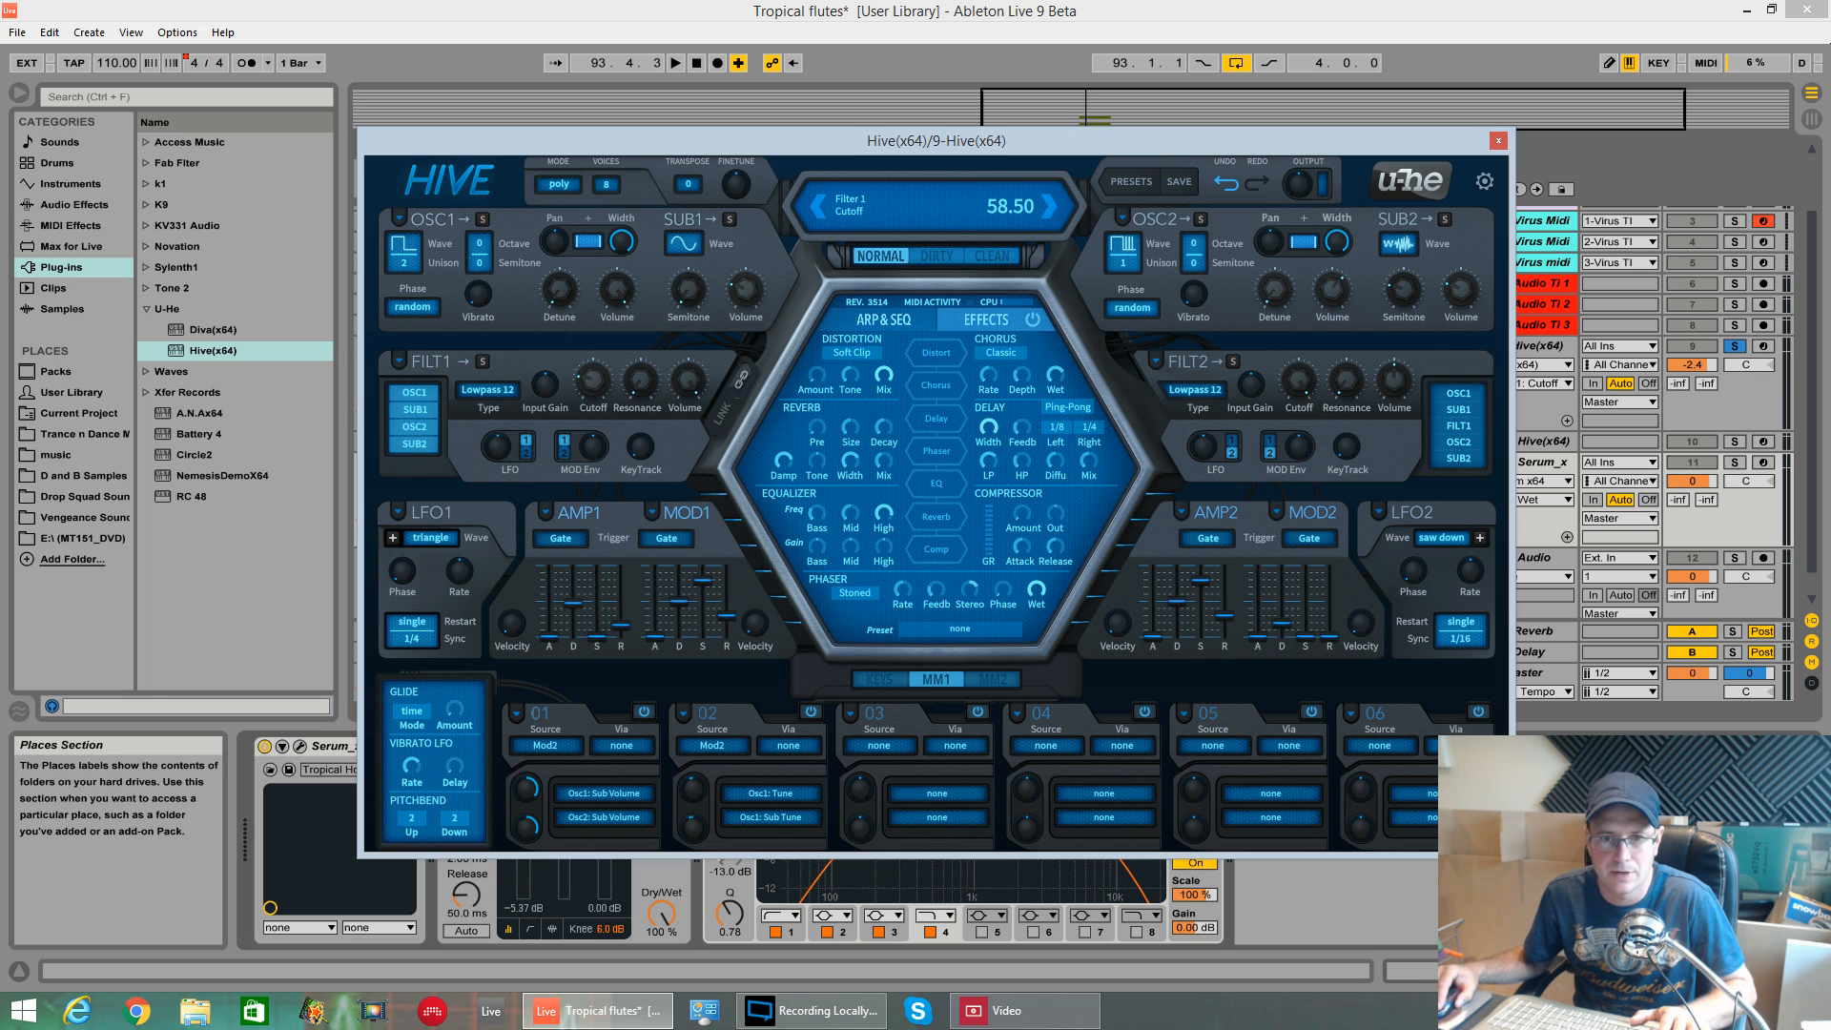
{"action": "key", "text": "space"}
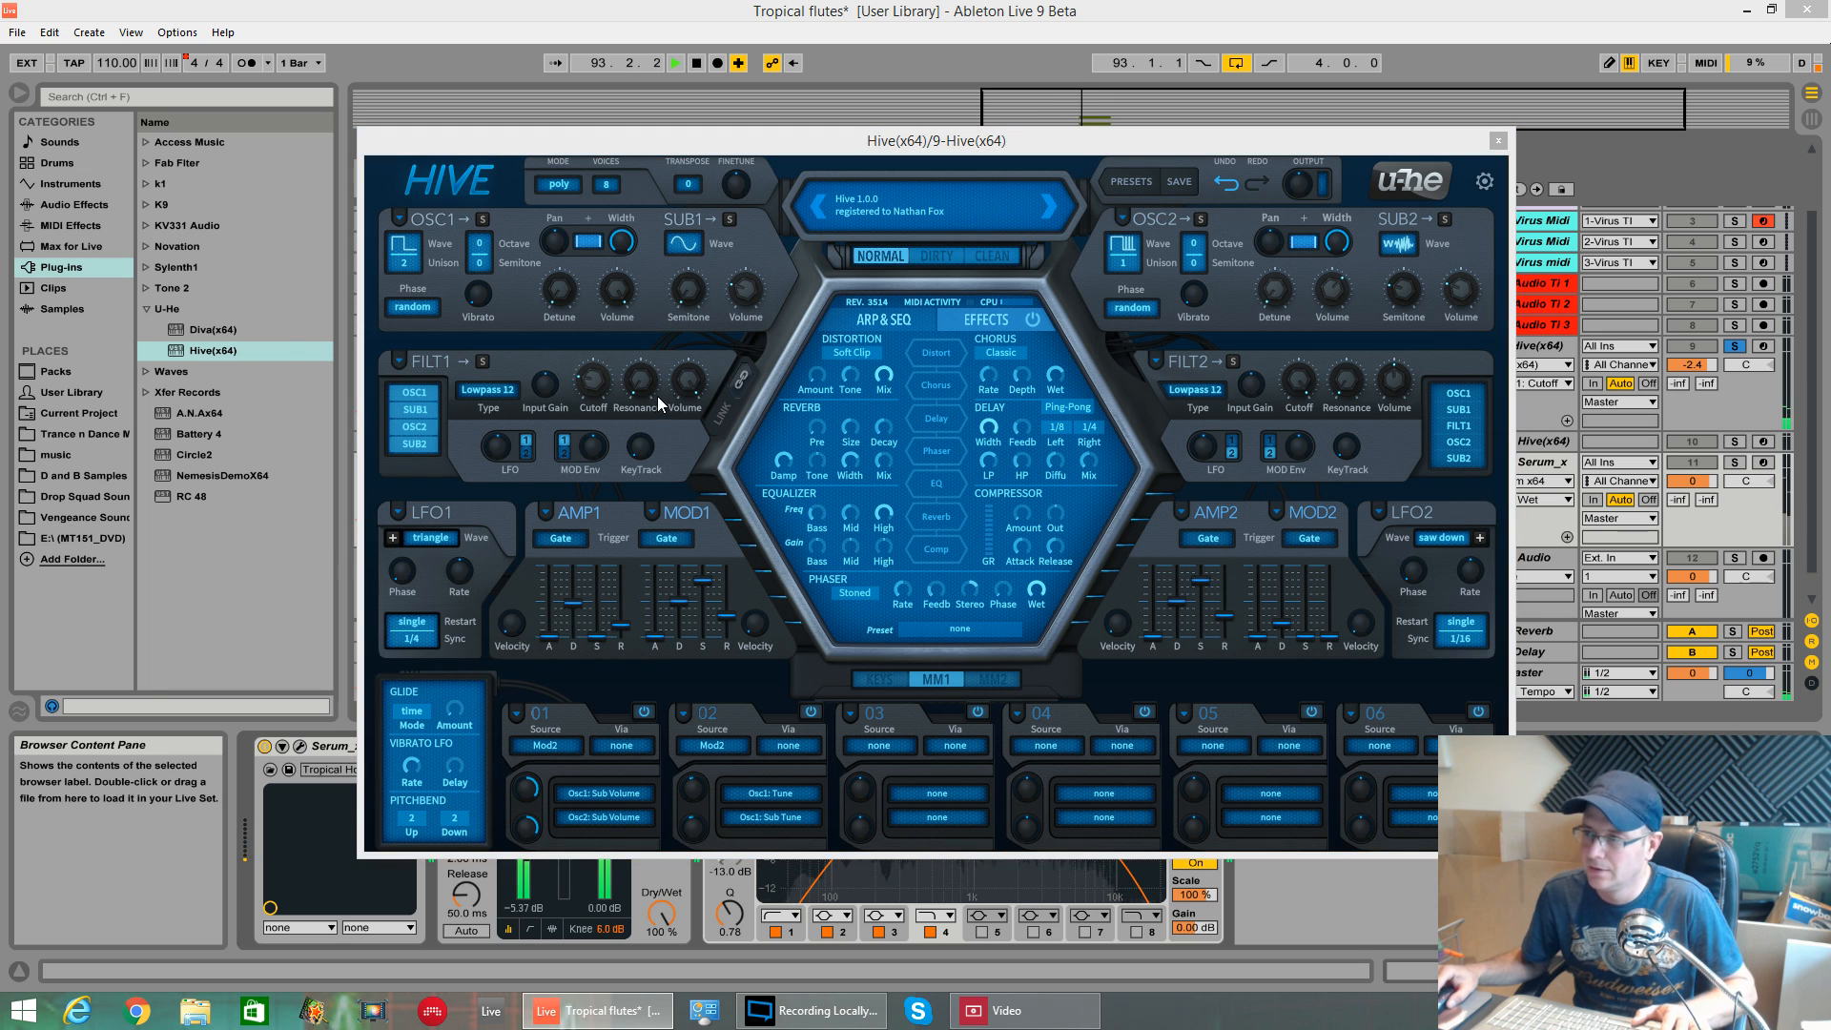
{"action": "key", "text": "space"}
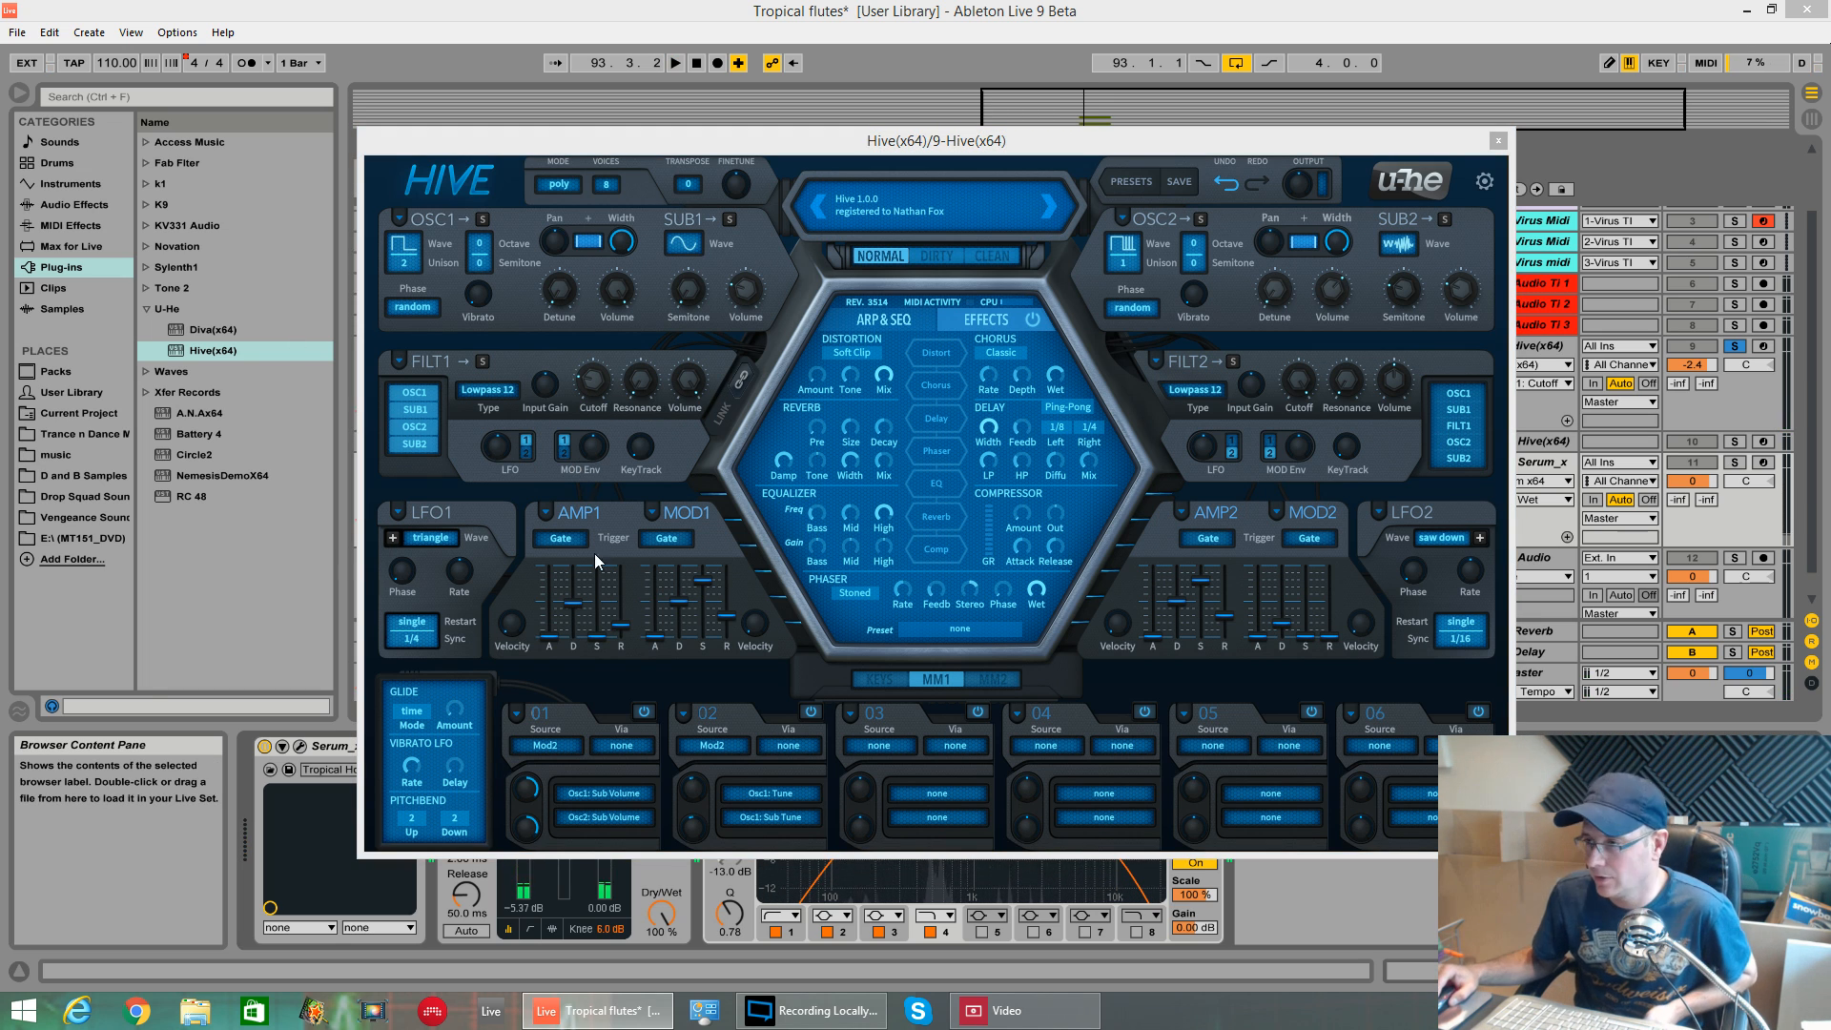
- Set Filter 1's mod envelope depth to 90.00 and audition the loop
{"action": "left_click", "coordinate": [563, 445]}
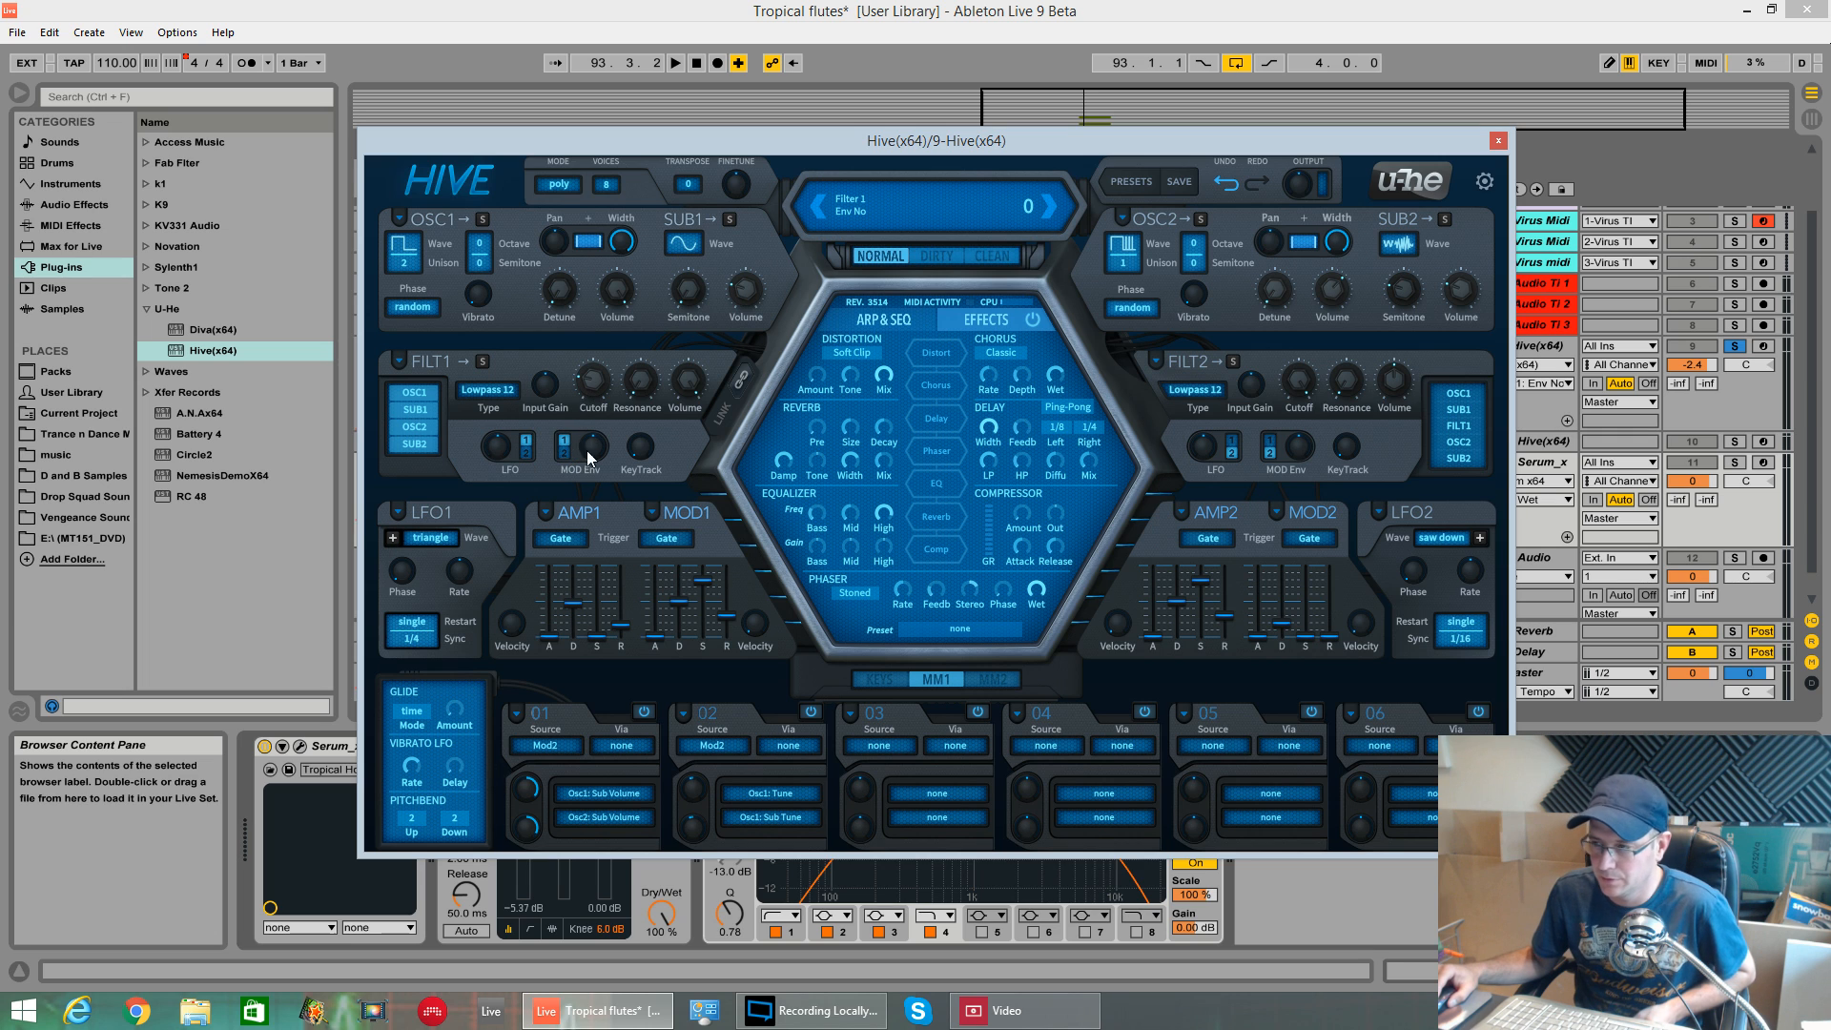
{"action": "left_click", "coordinate": [603, 454]}
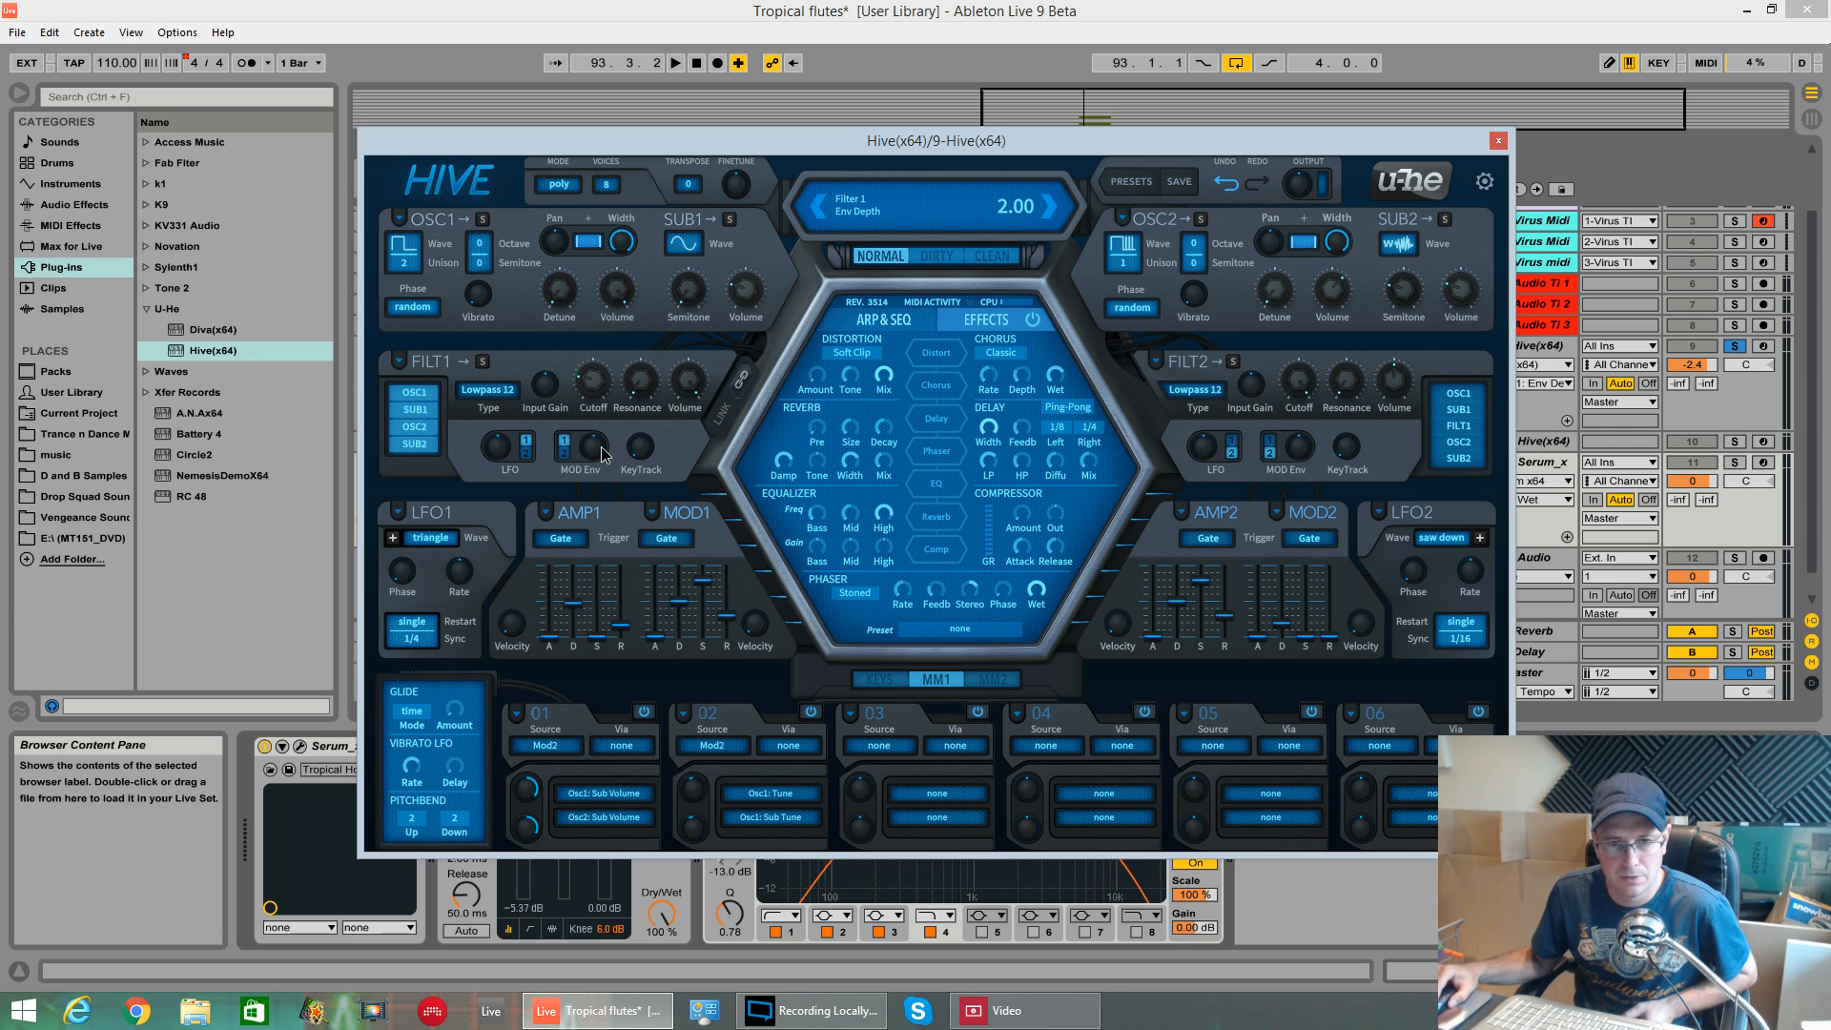
{"action": "left_click_drag", "start_coordinate": [603, 454], "coordinate": [612, 412]}
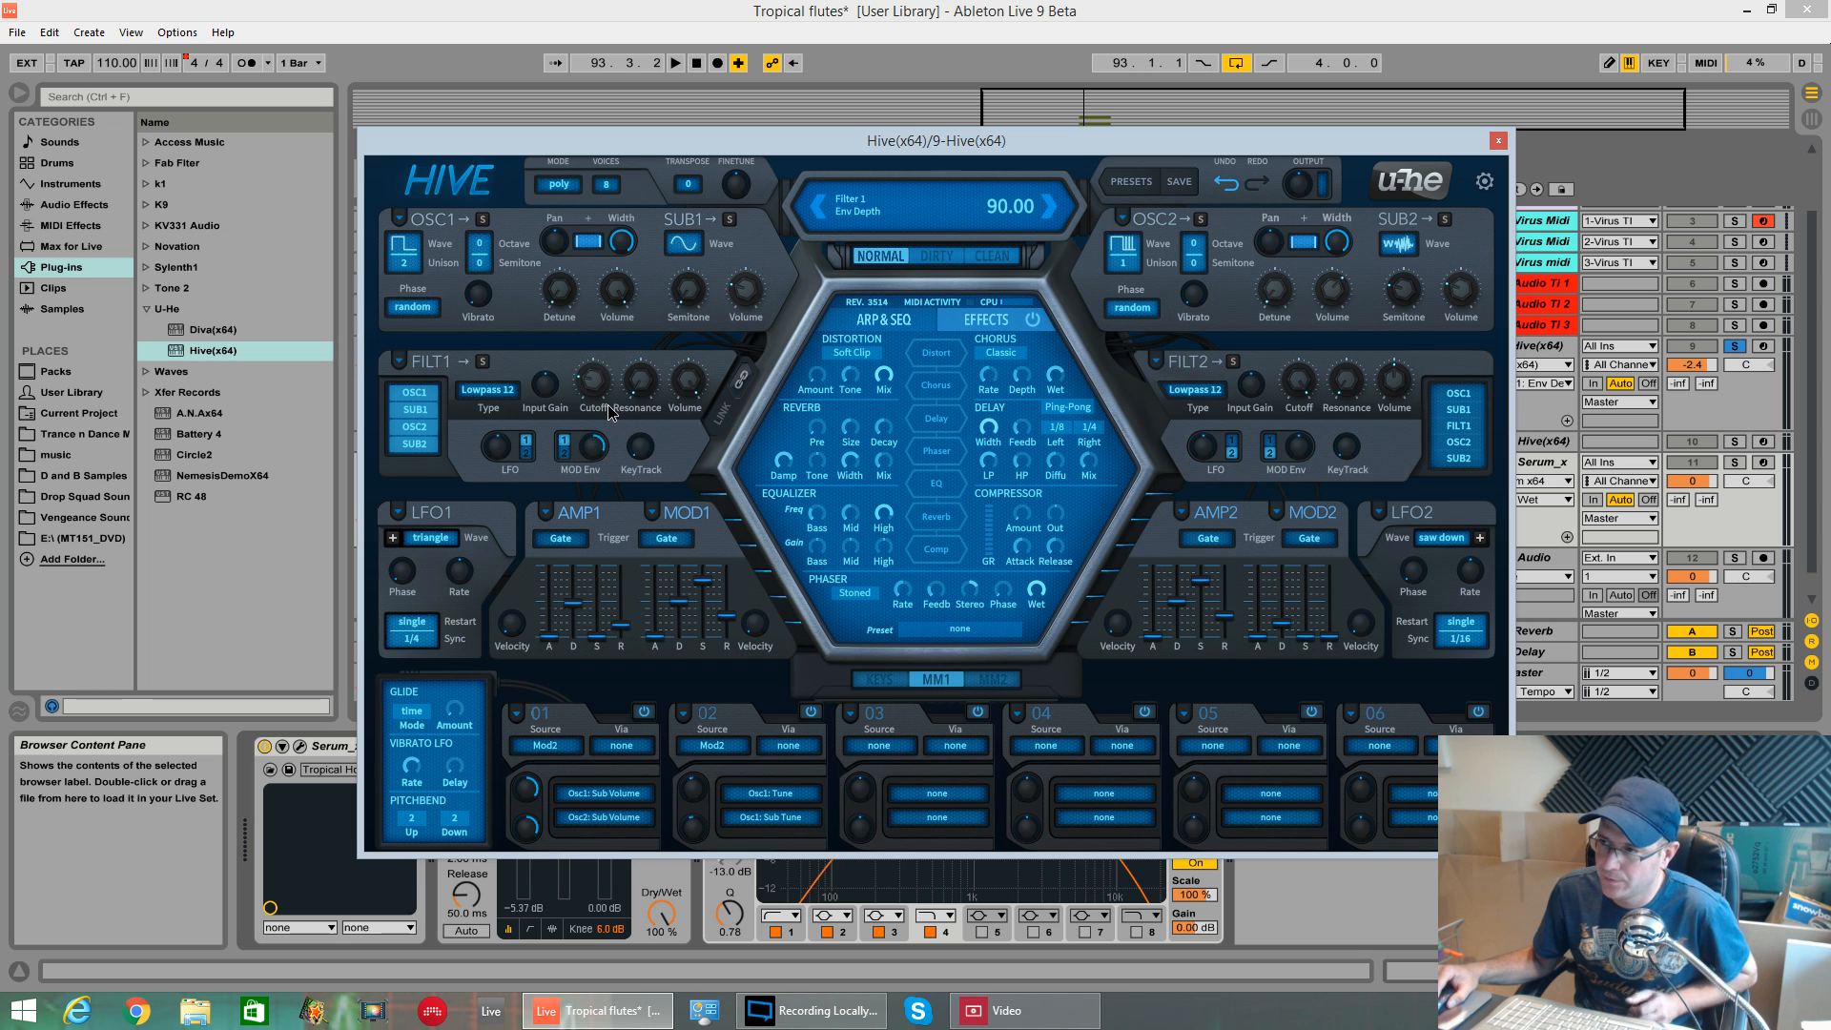
{"action": "key", "text": "space"}
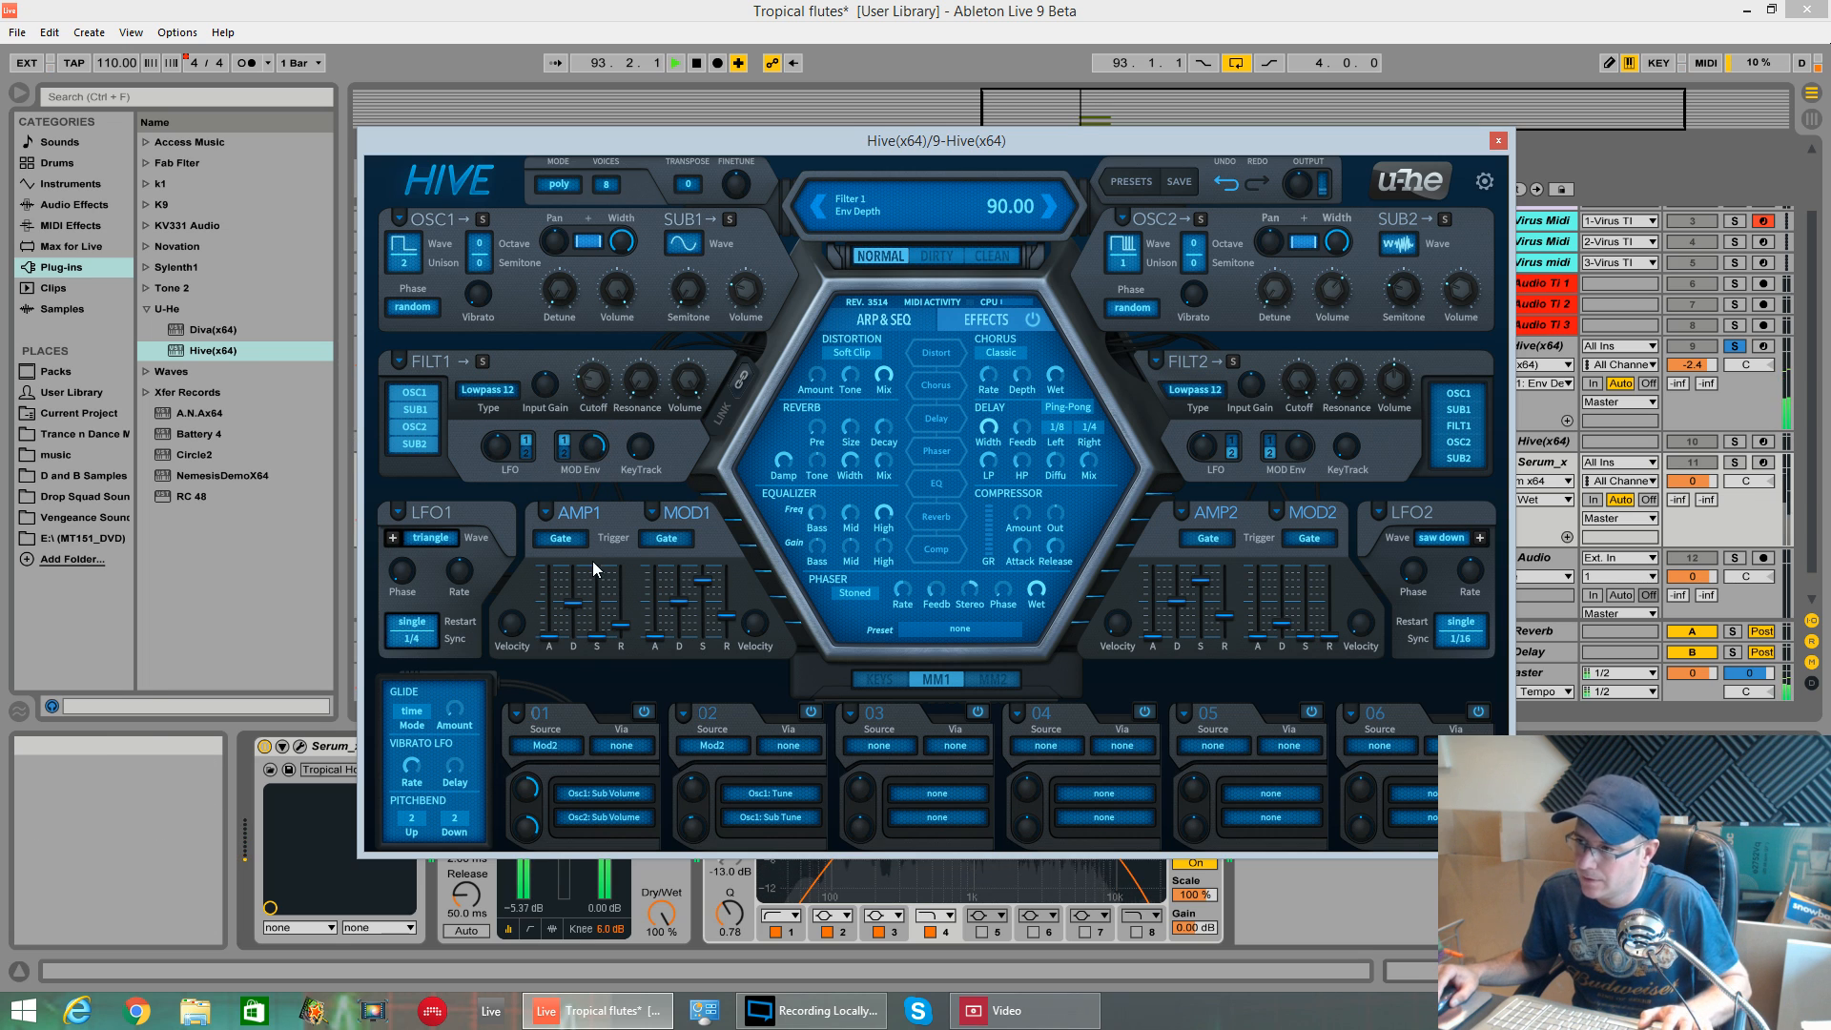
{"action": "key", "text": "space"}
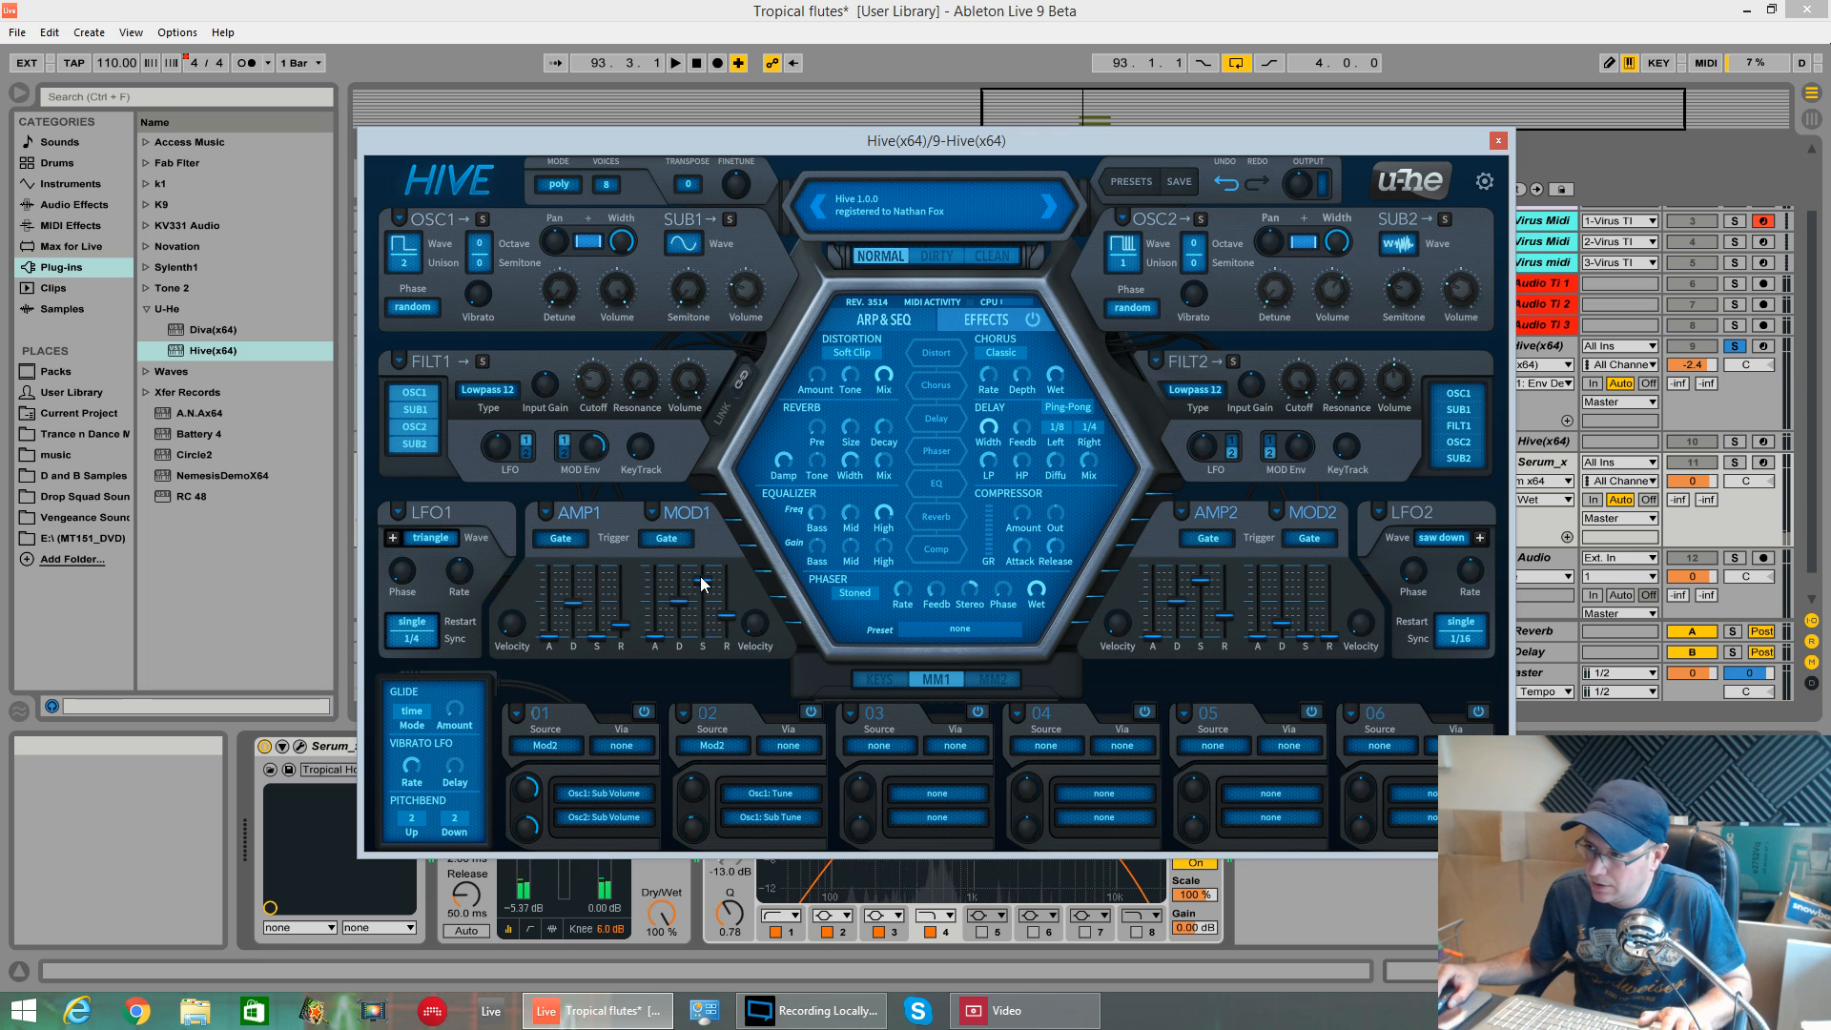
- Set Mod Envelope 1's decay to 43.00 and audition the result
{"action": "left_click_drag", "start_coordinate": [725, 616], "coordinate": [665, 632]}
{"action": "key", "text": "space"}
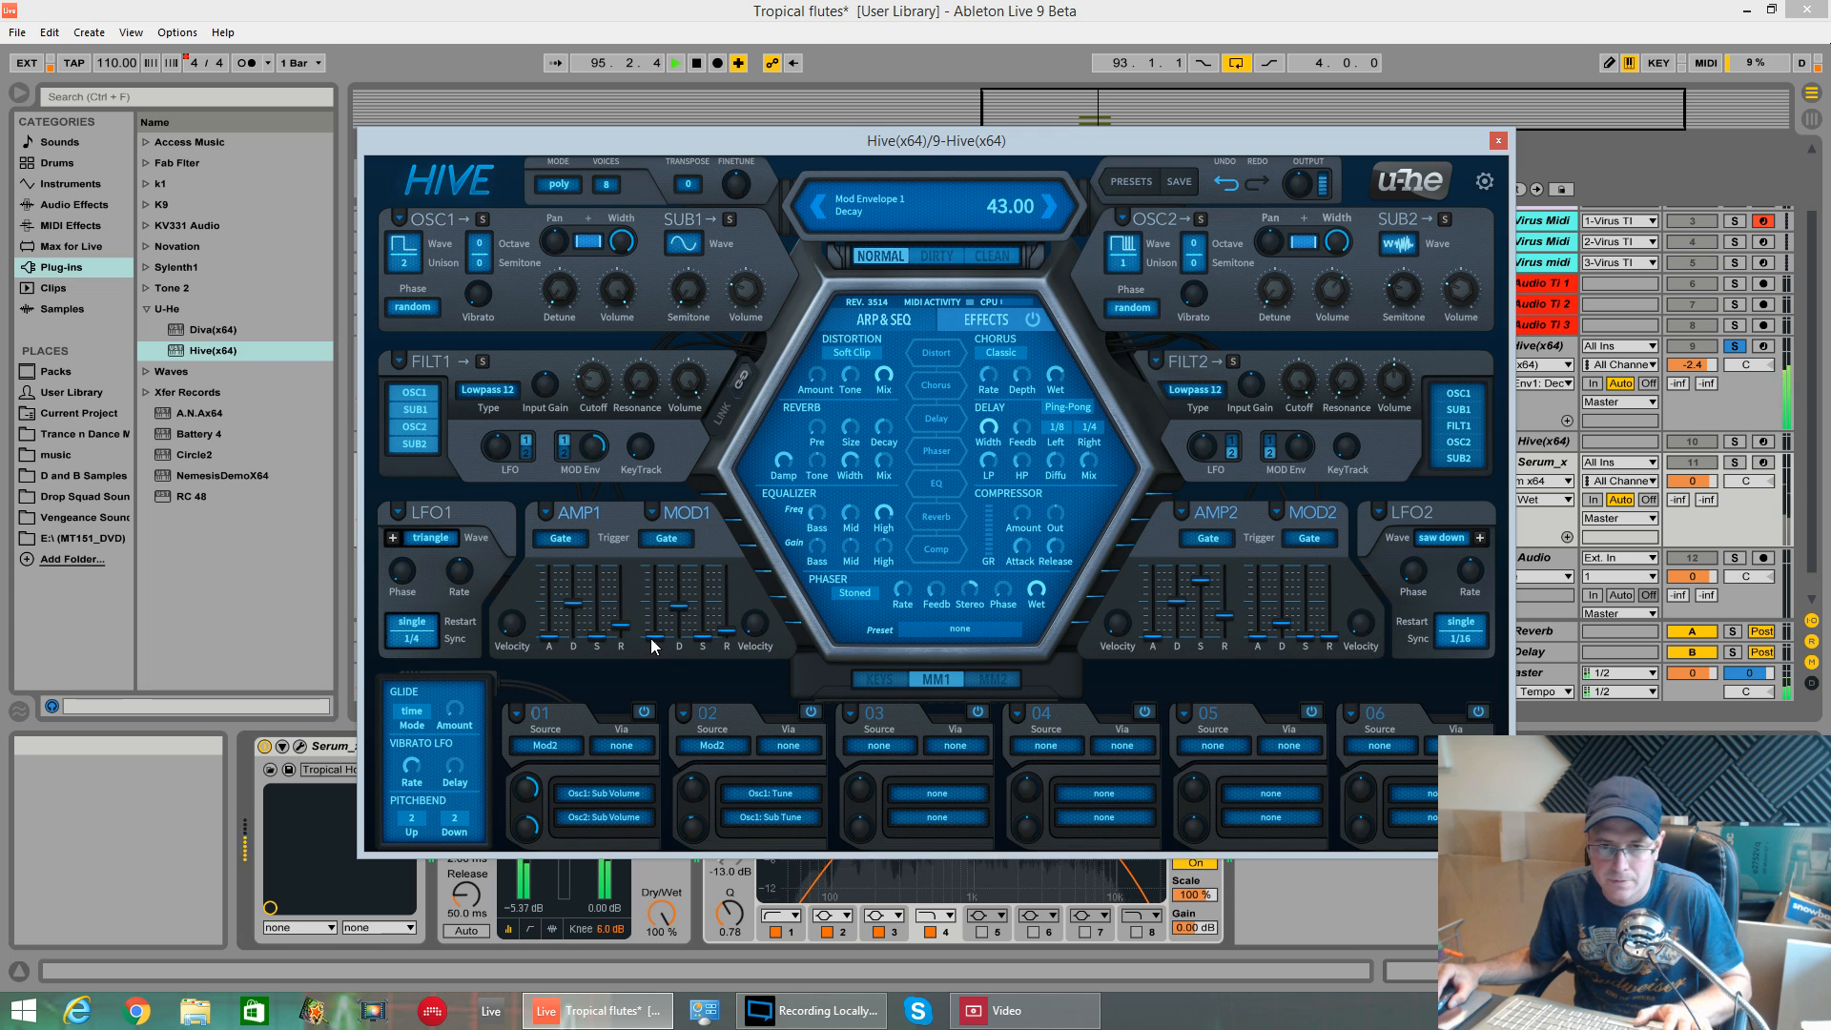
{"action": "key", "text": "space"}
- Raise Mod Envelope 1's attack to about 9.00 while auditioning the loop
{"action": "mouse_move", "coordinate": [656, 646]}
{"action": "left_mouse_down"}
{"action": "mouse_move", "coordinate": [668, 673]}
{"action": "mouse_move", "coordinate": [666, 631]}
{"action": "left_mouse_up"}
{"action": "key", "text": "space"}
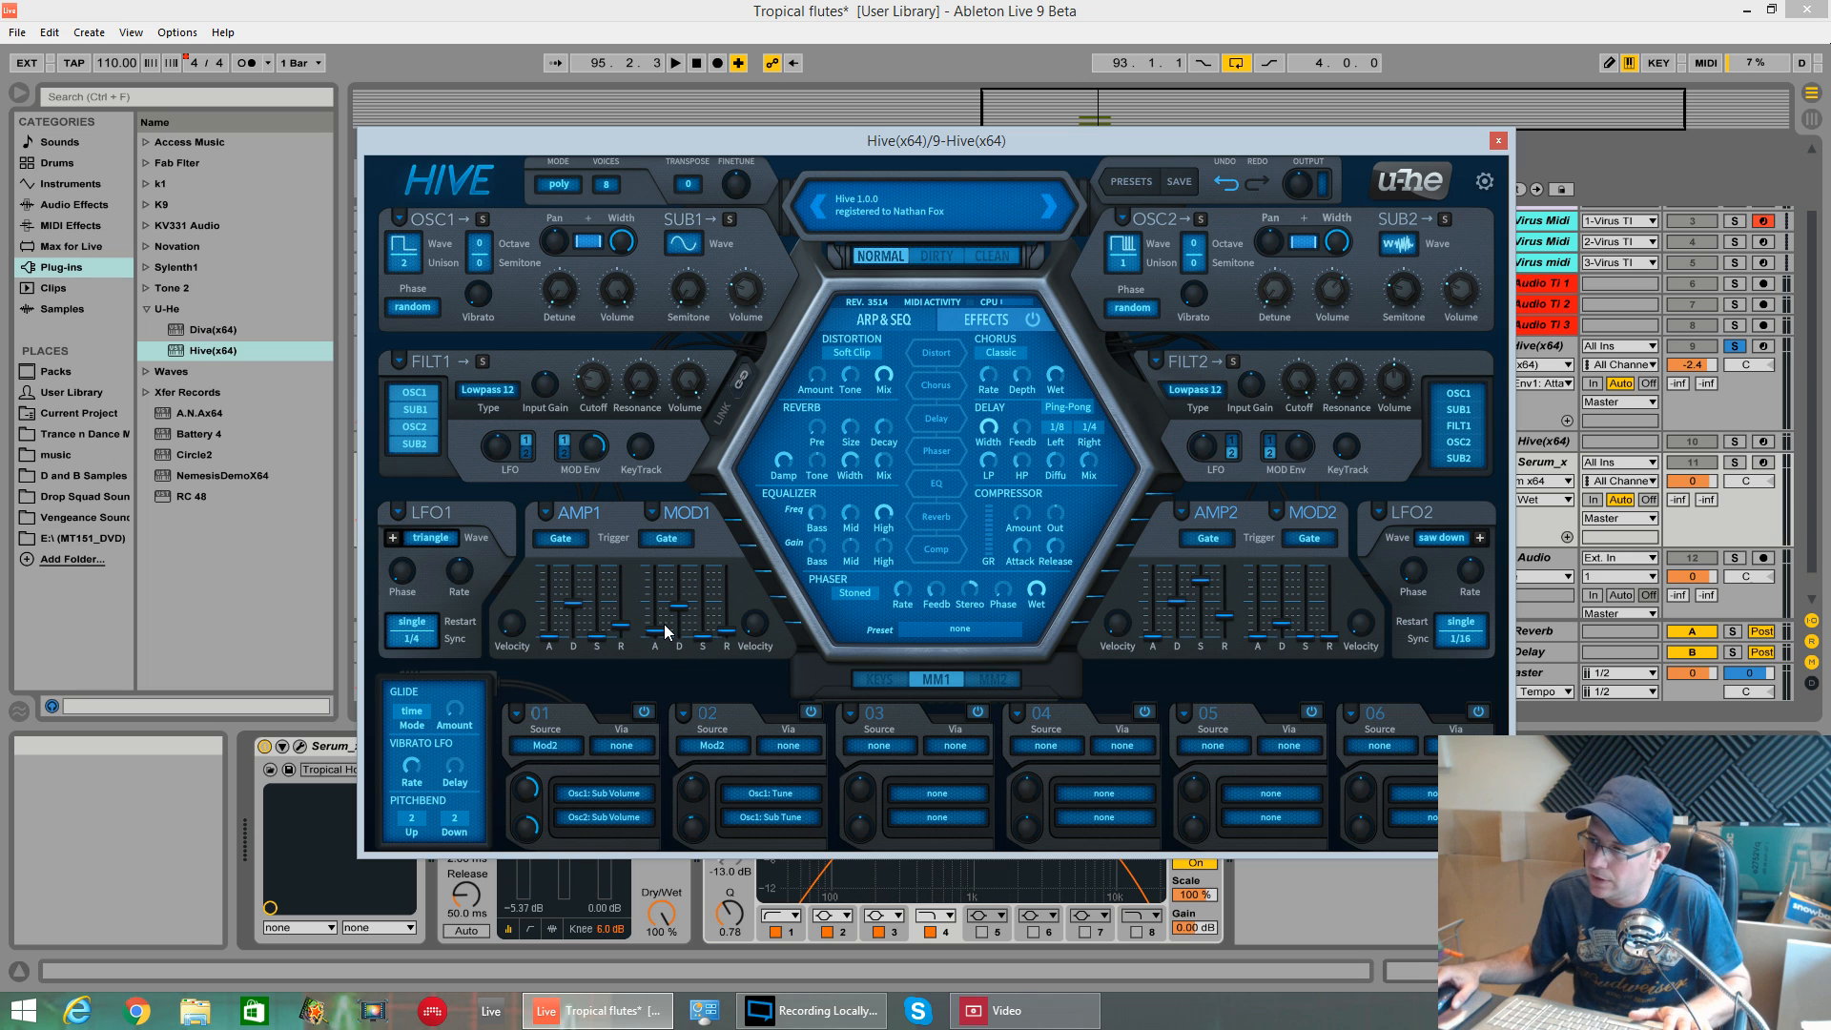
{"action": "key", "text": "space"}
{"action": "left_click", "coordinate": [661, 636]}
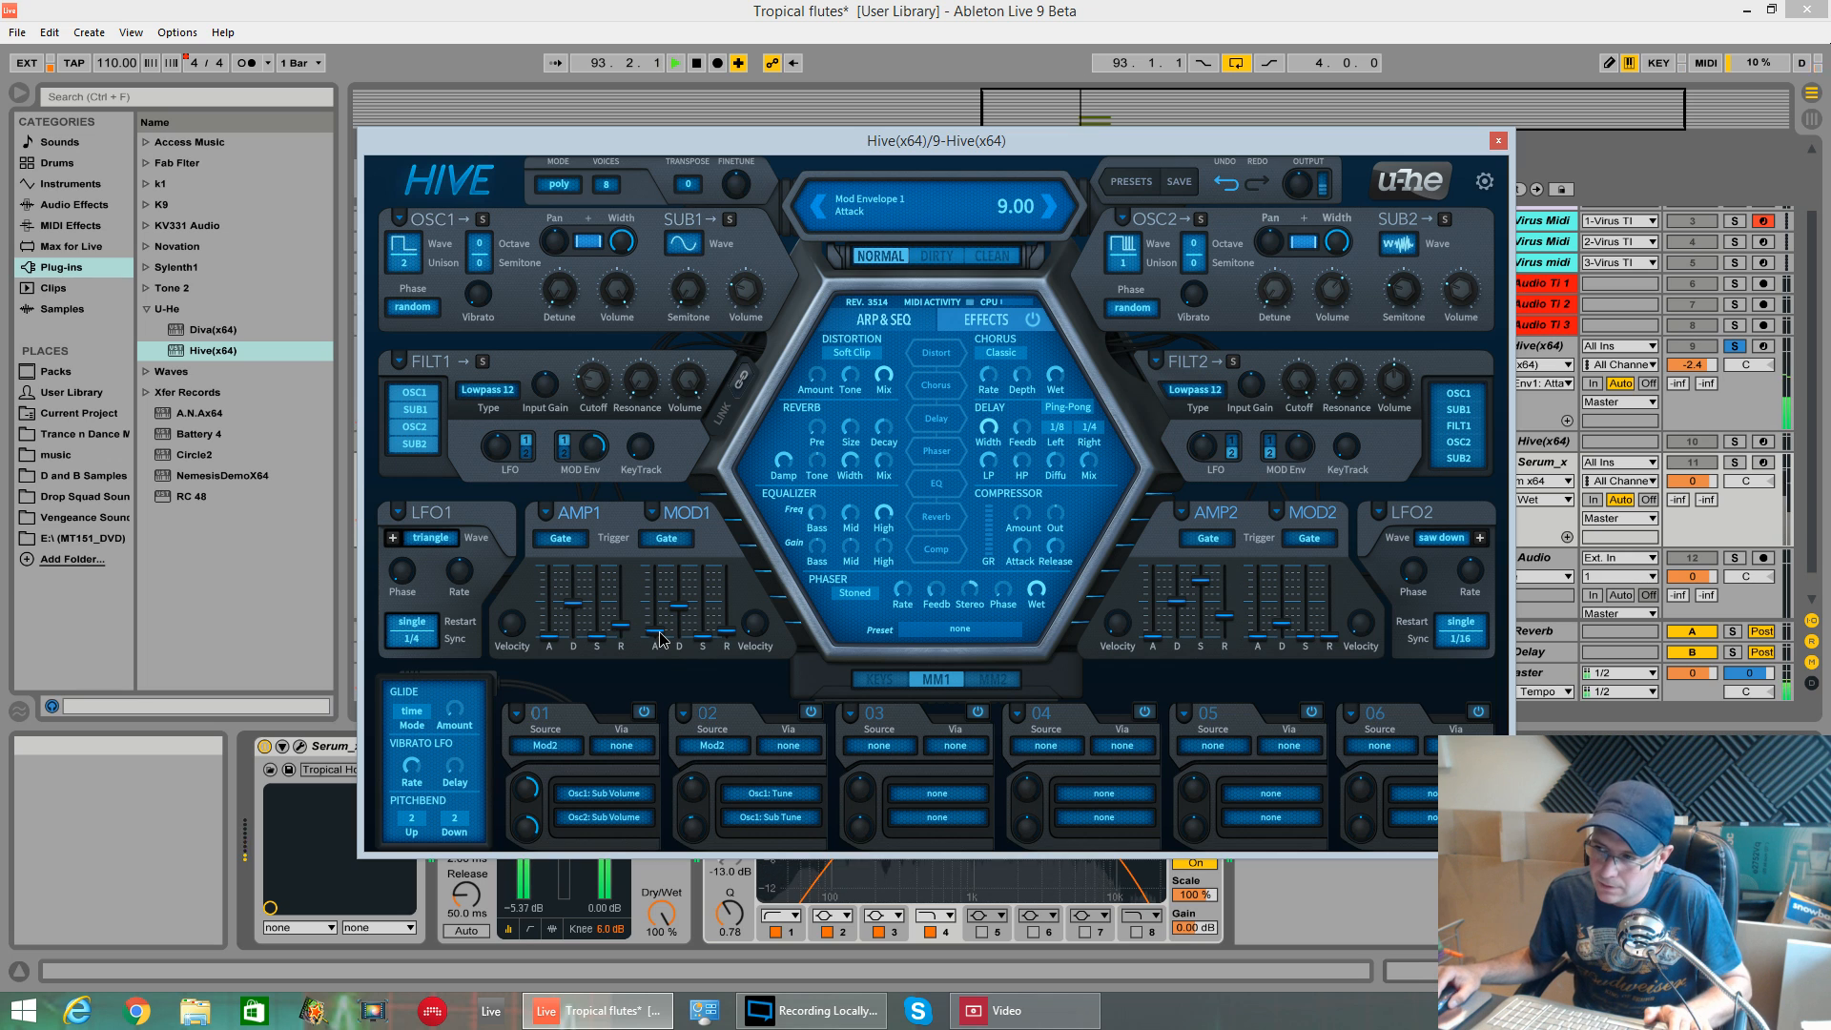
{"action": "left_click_drag", "start_coordinate": [662, 636], "coordinate": [654, 626]}
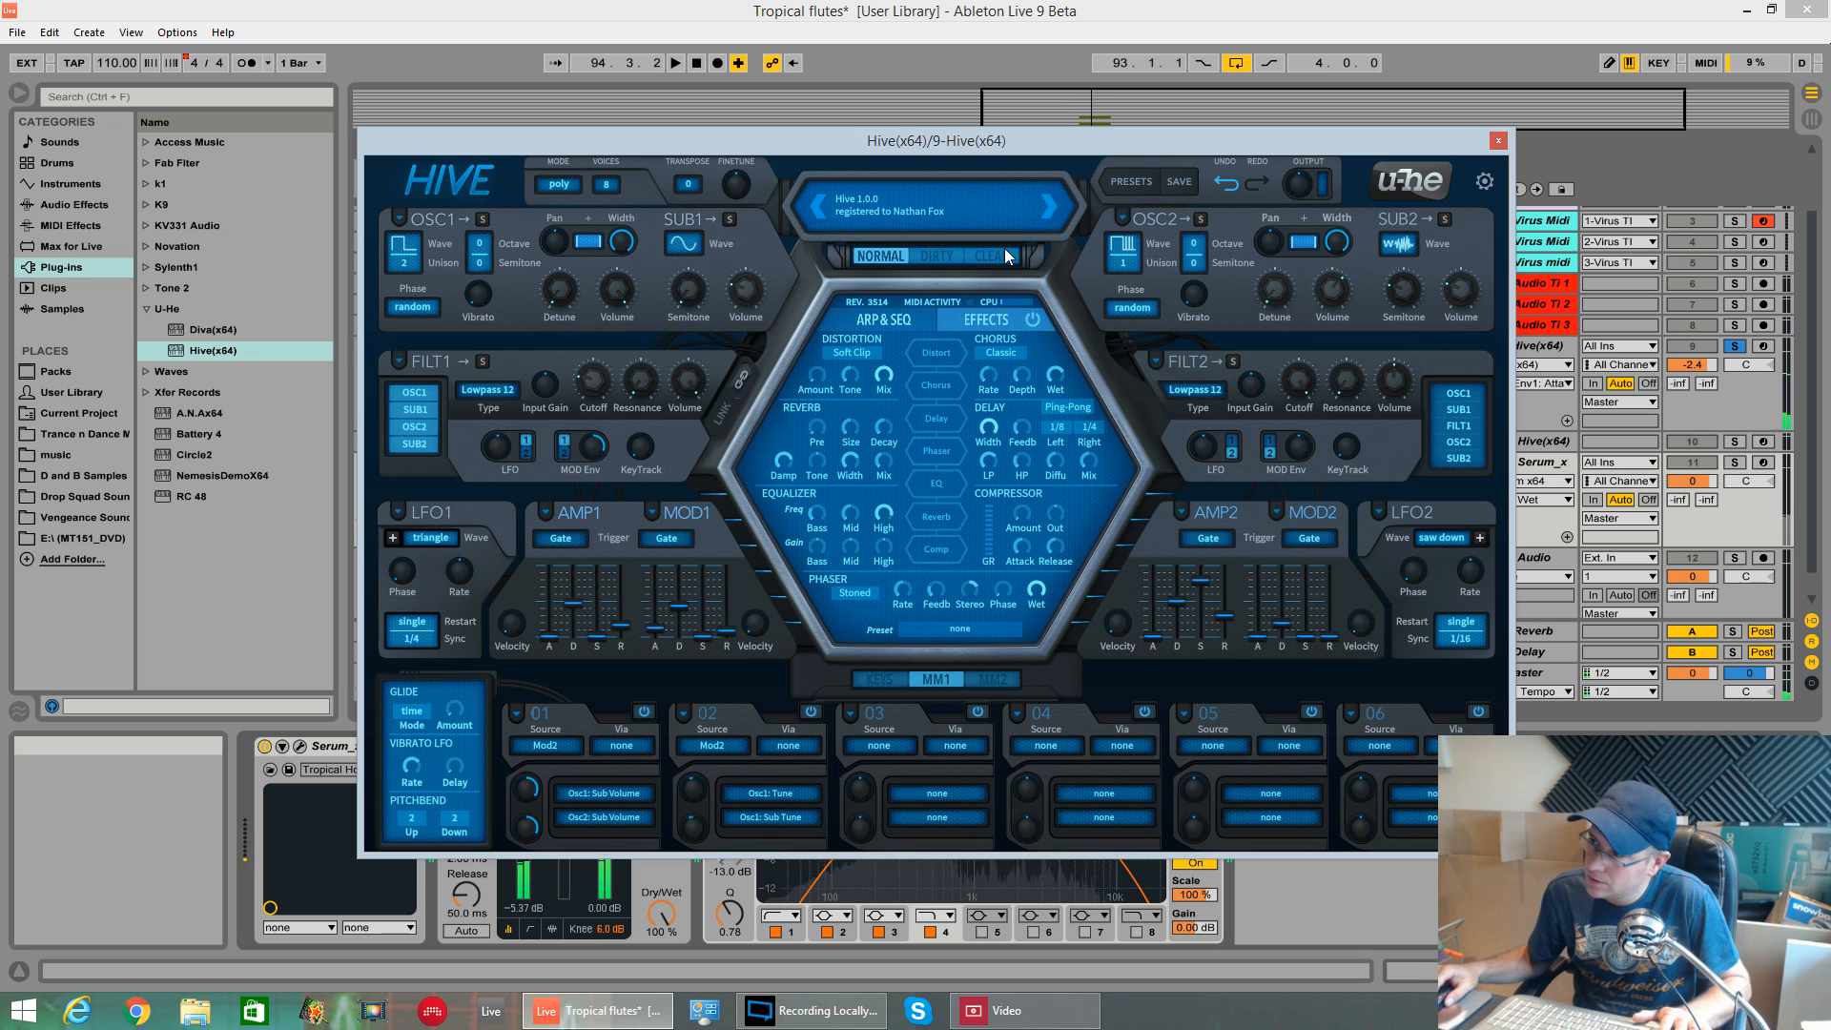
- Compare the Dirty and Clean synth engines, select Dirty and audition the loop with it
{"action": "left_click", "coordinate": [937, 256]}
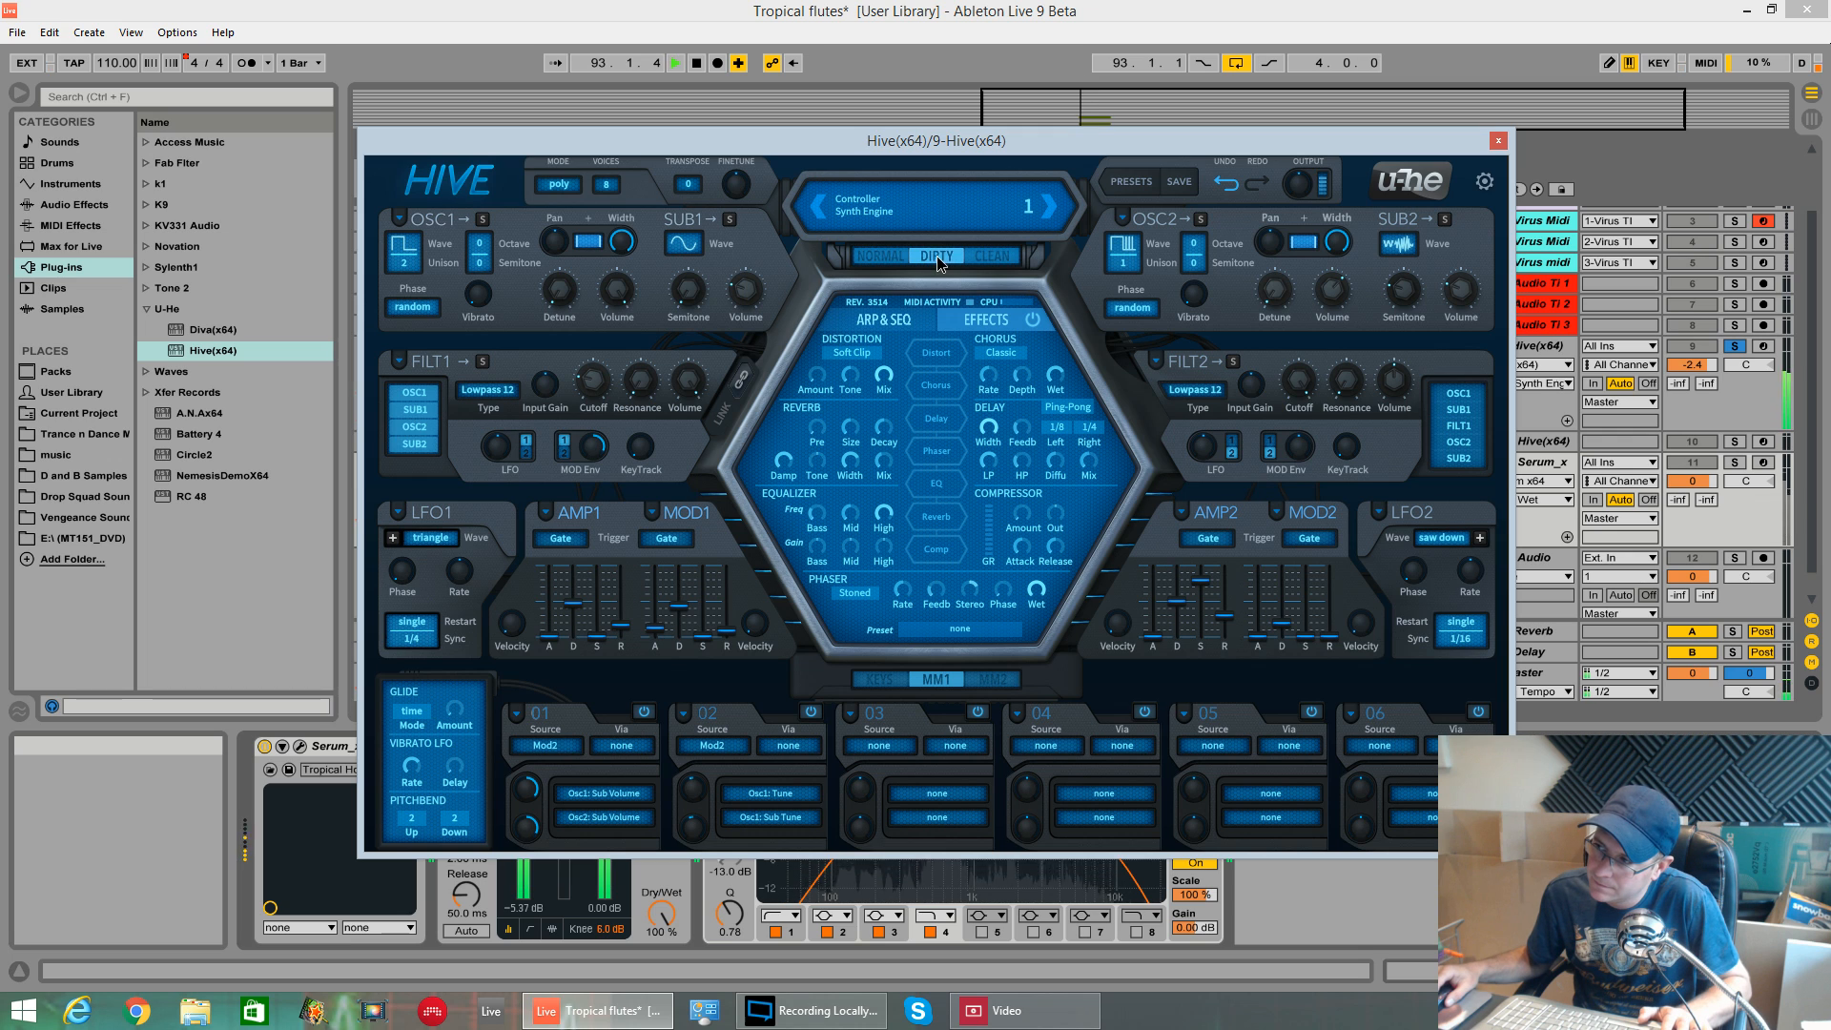
{"action": "left_click", "coordinate": [990, 259]}
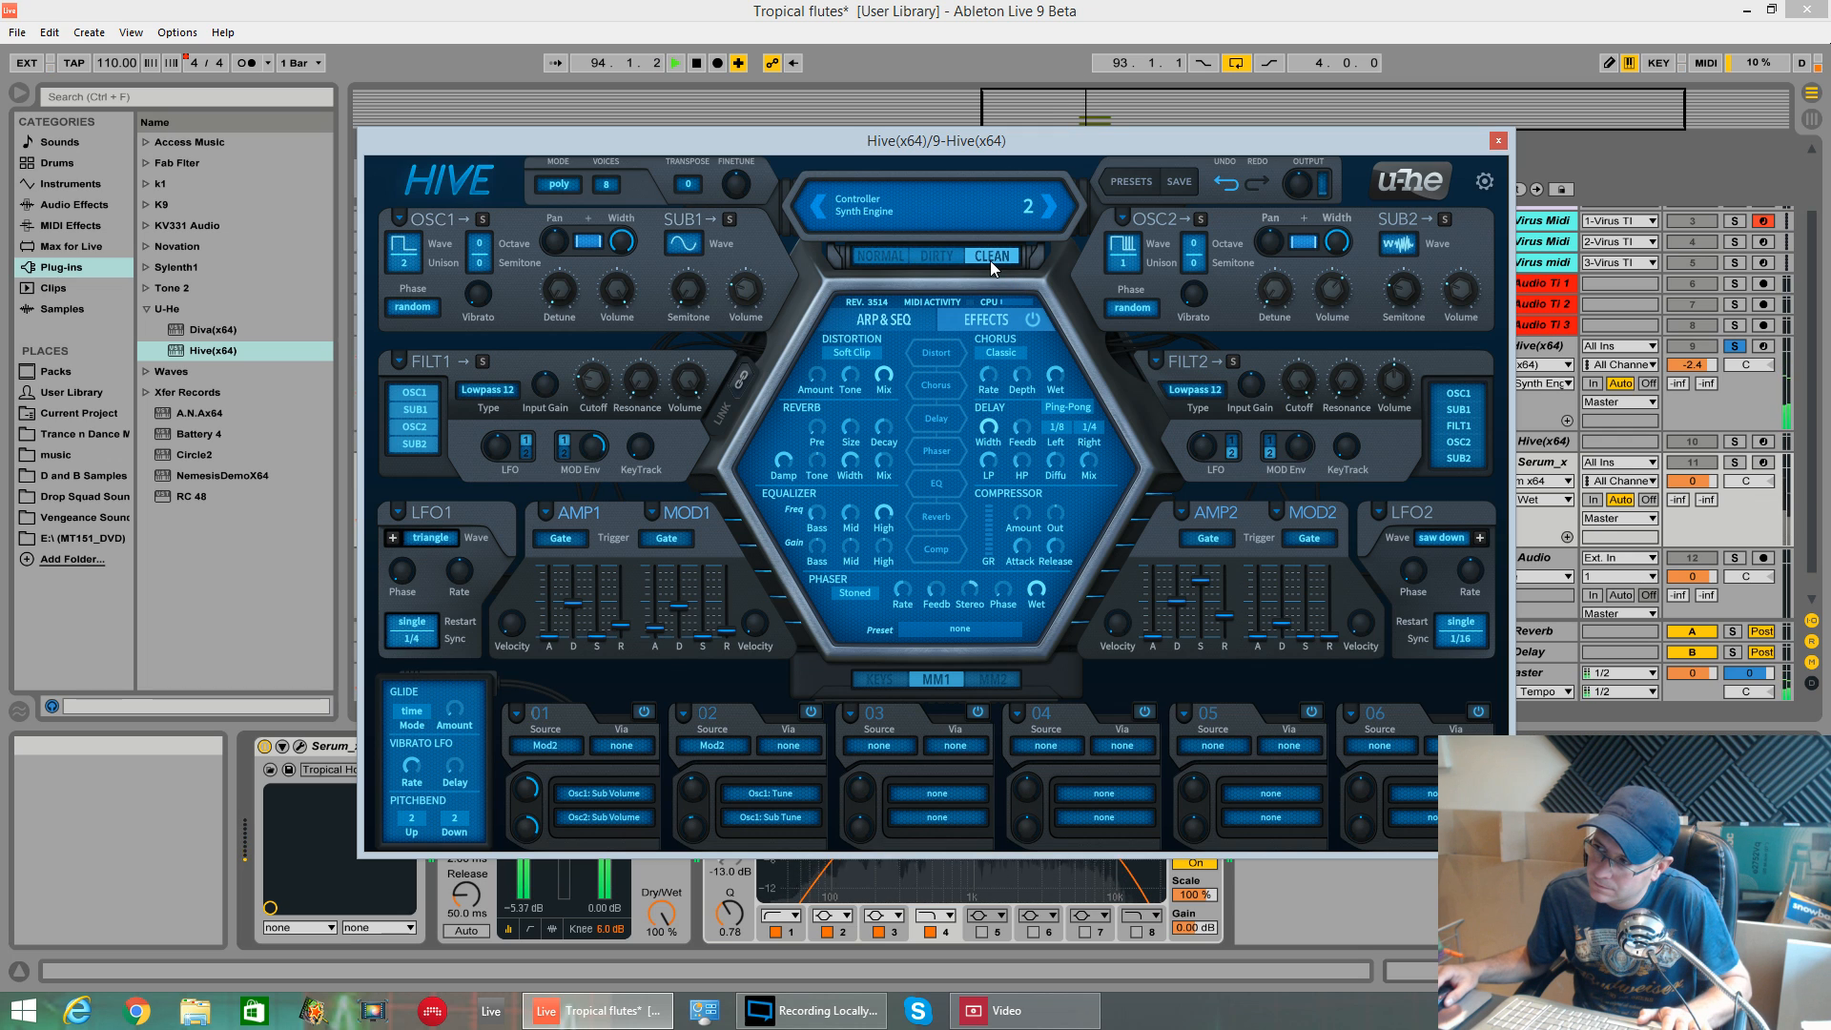
{"action": "left_click", "coordinate": [958, 255]}
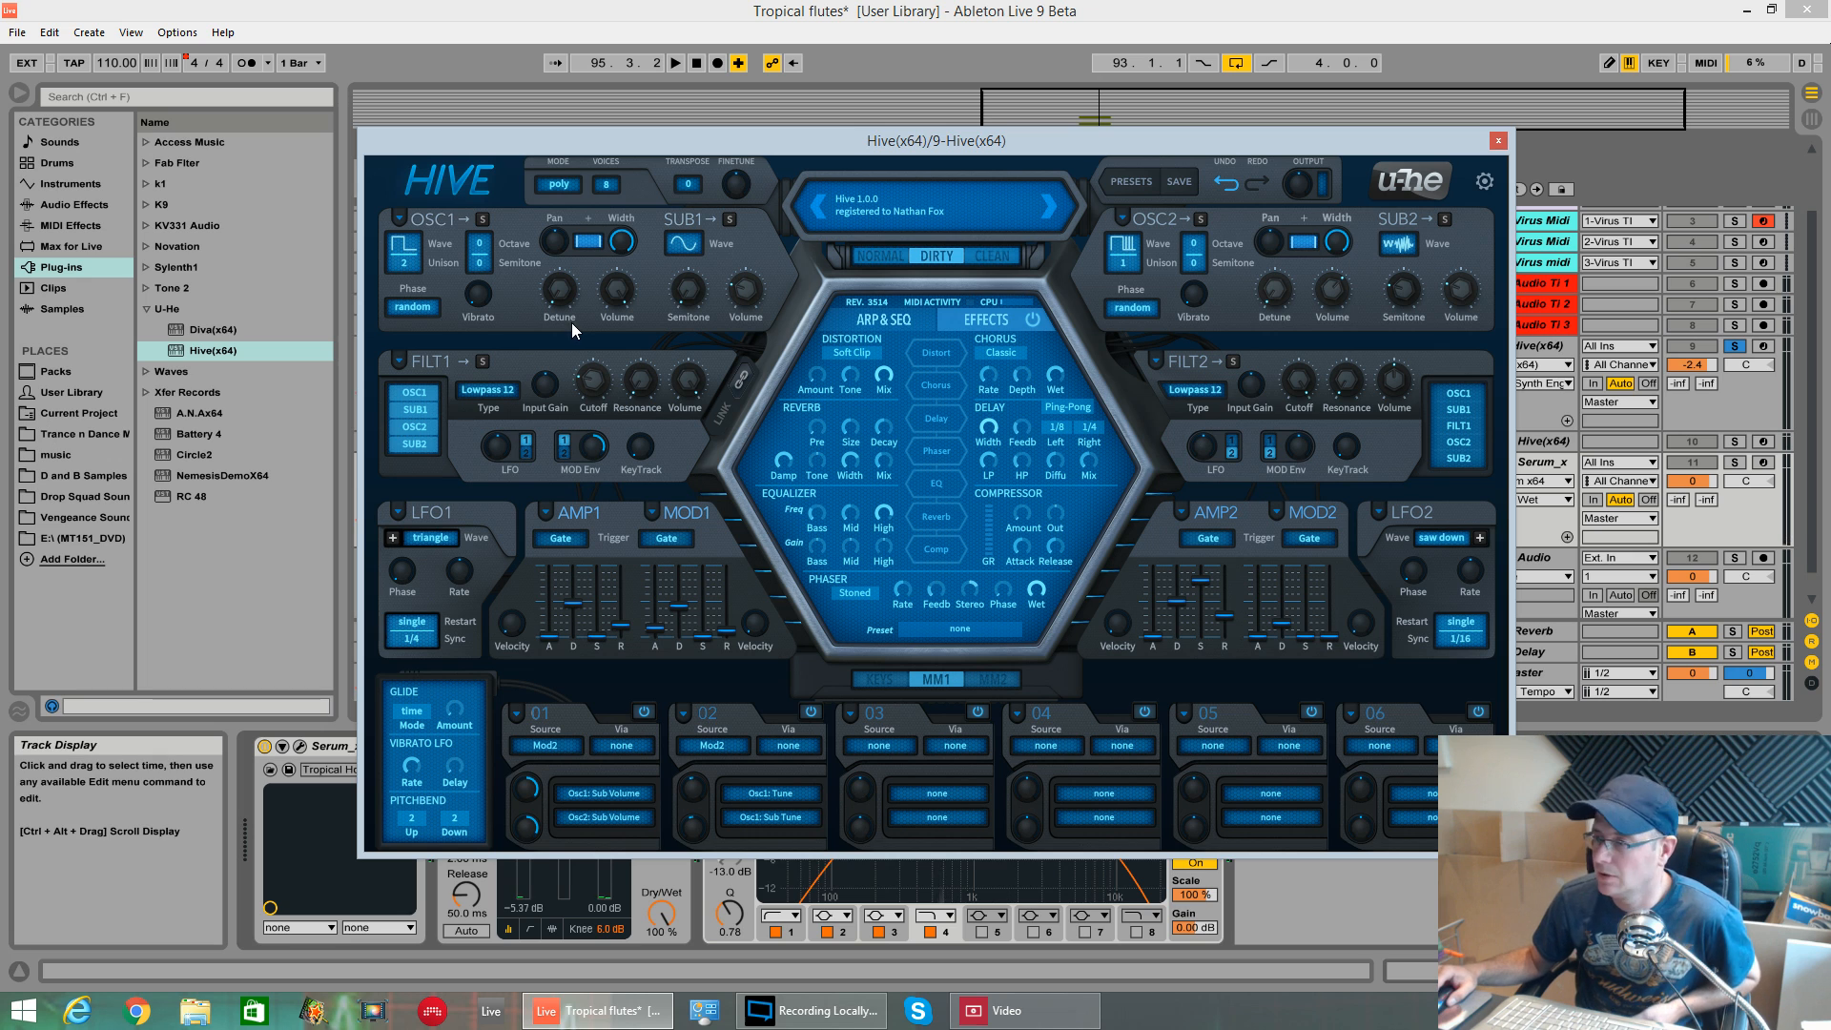
{"action": "key", "text": "space"}
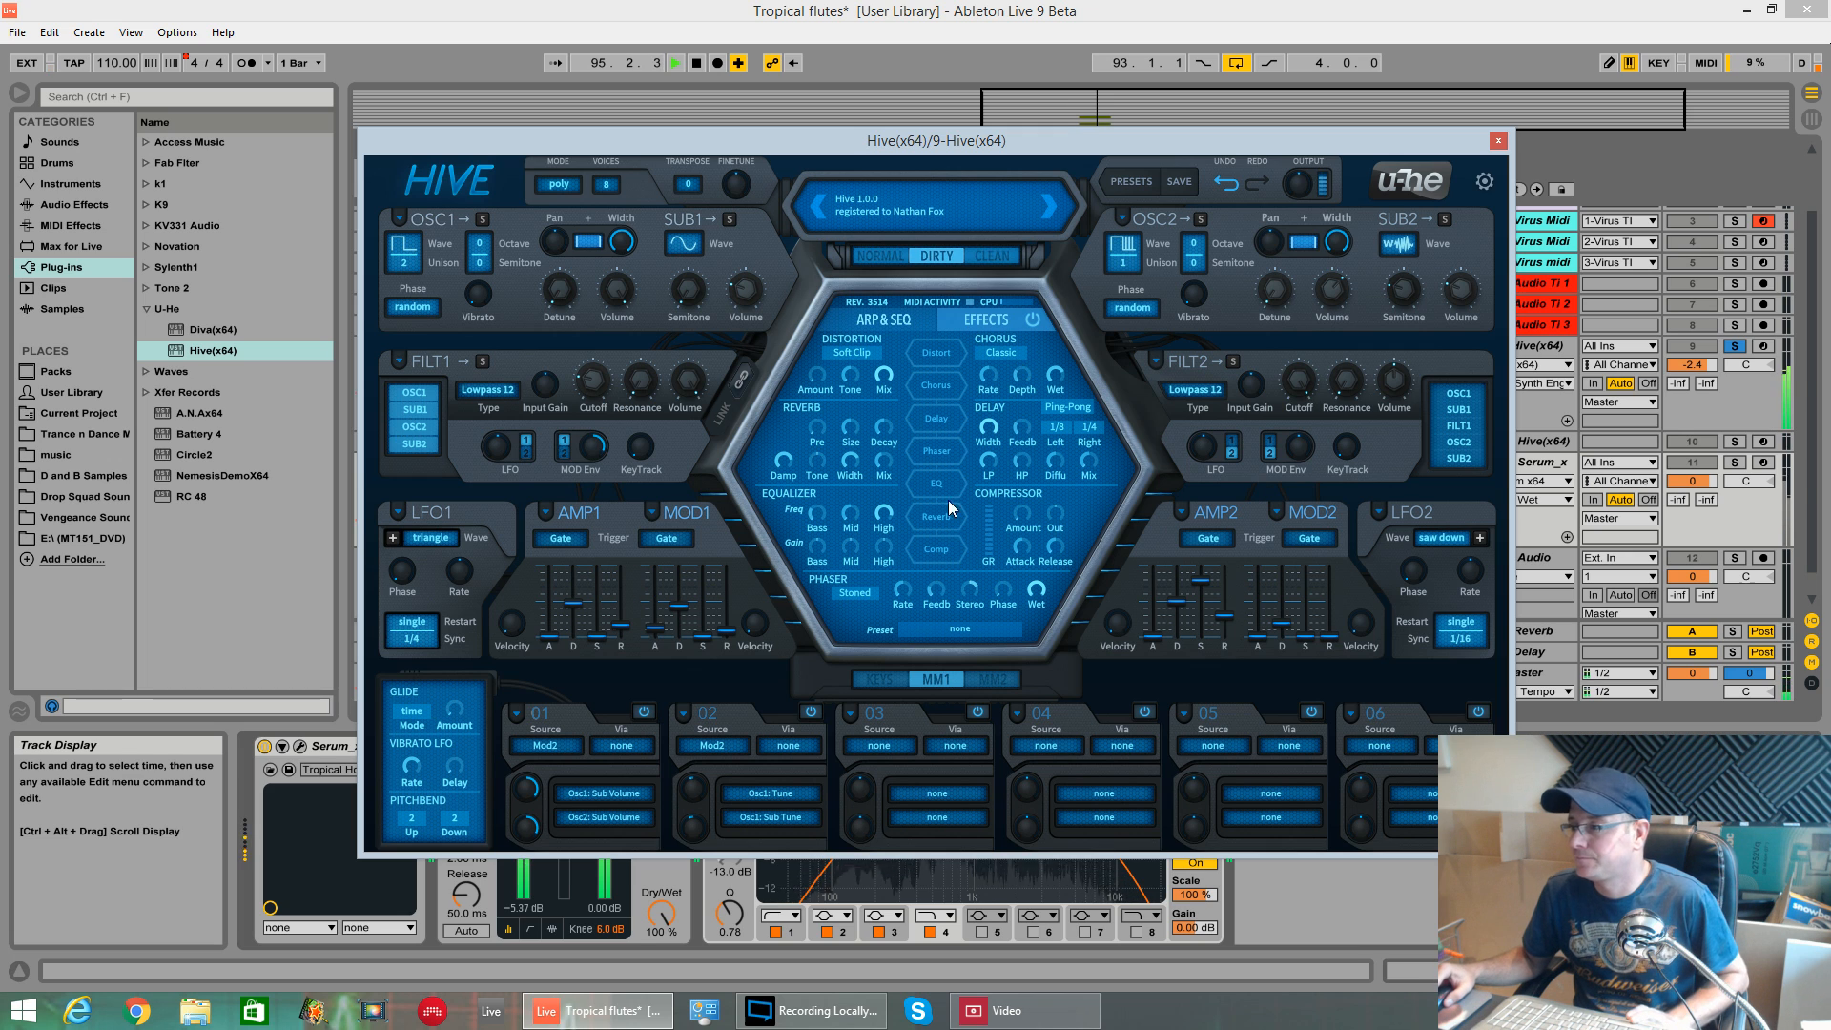
{"action": "key", "text": "space"}
- Reorder the effects chain to put Reverb first and Comp second, then enable Reverb and audition it
{"action": "left_click_drag", "start_coordinate": [944, 519], "coordinate": [936, 354]}
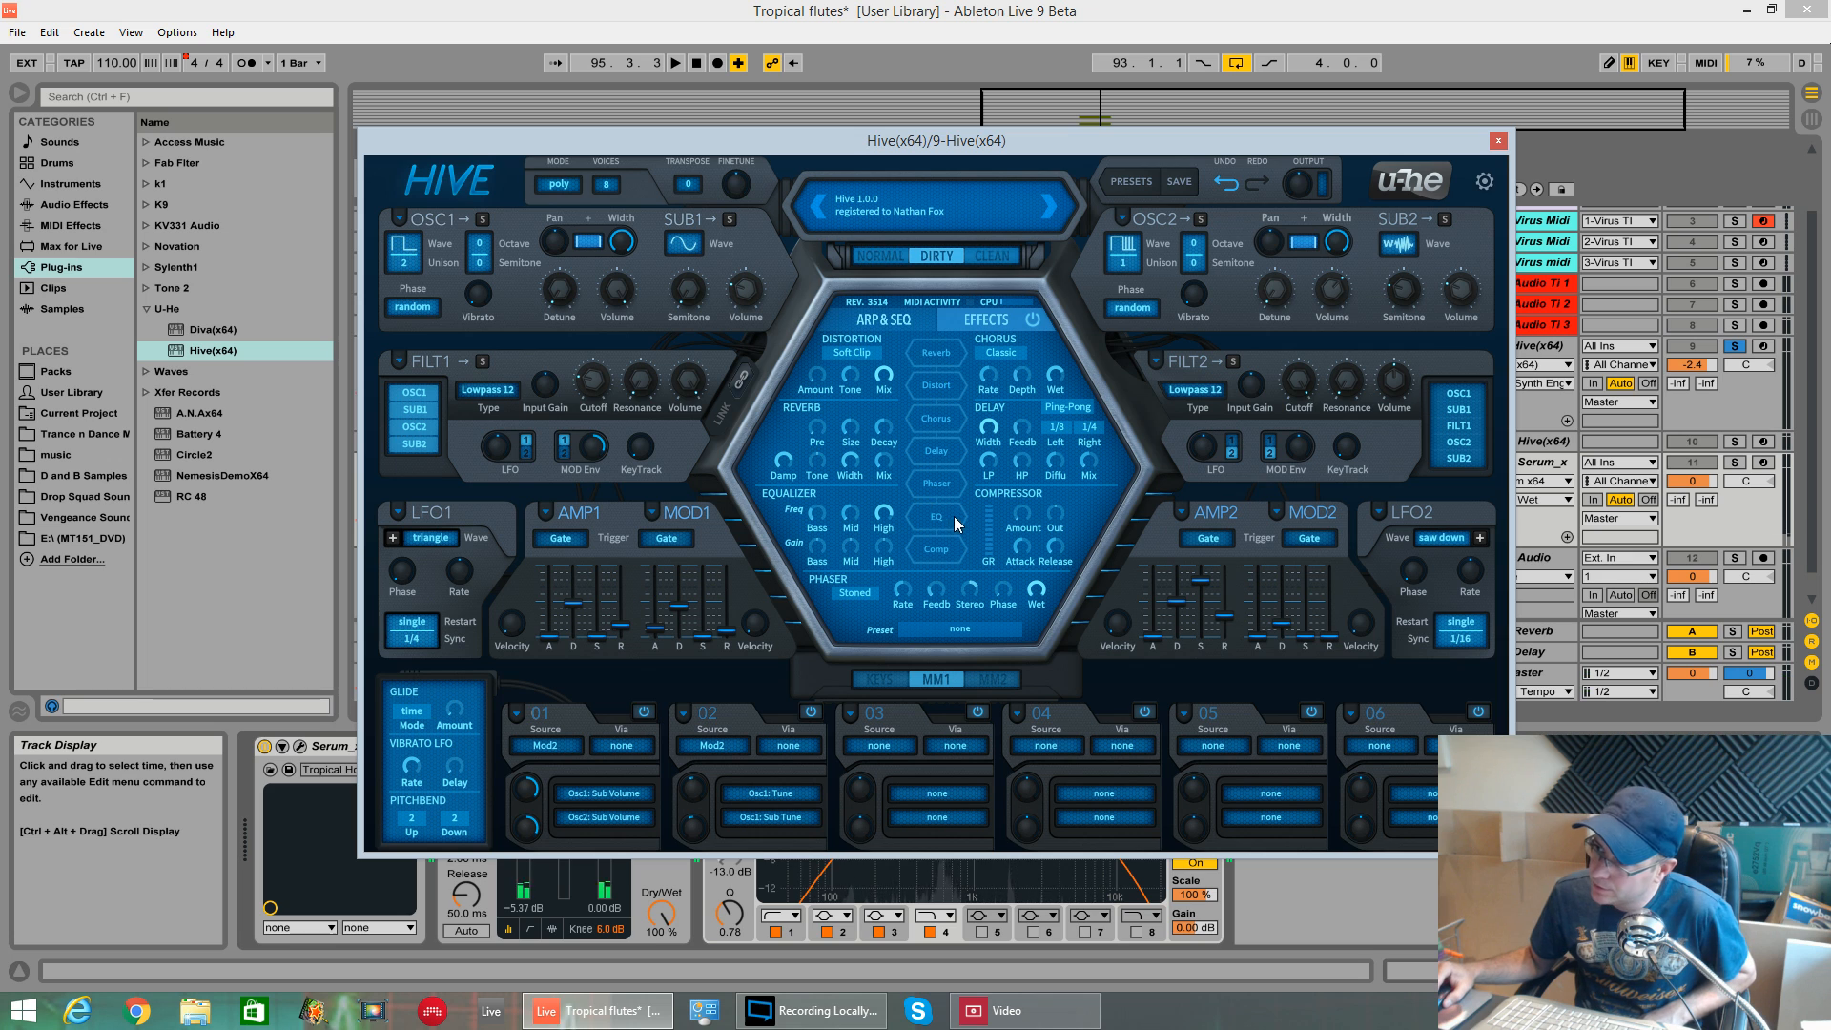
{"action": "left_click_drag", "start_coordinate": [953, 550], "coordinate": [938, 386]}
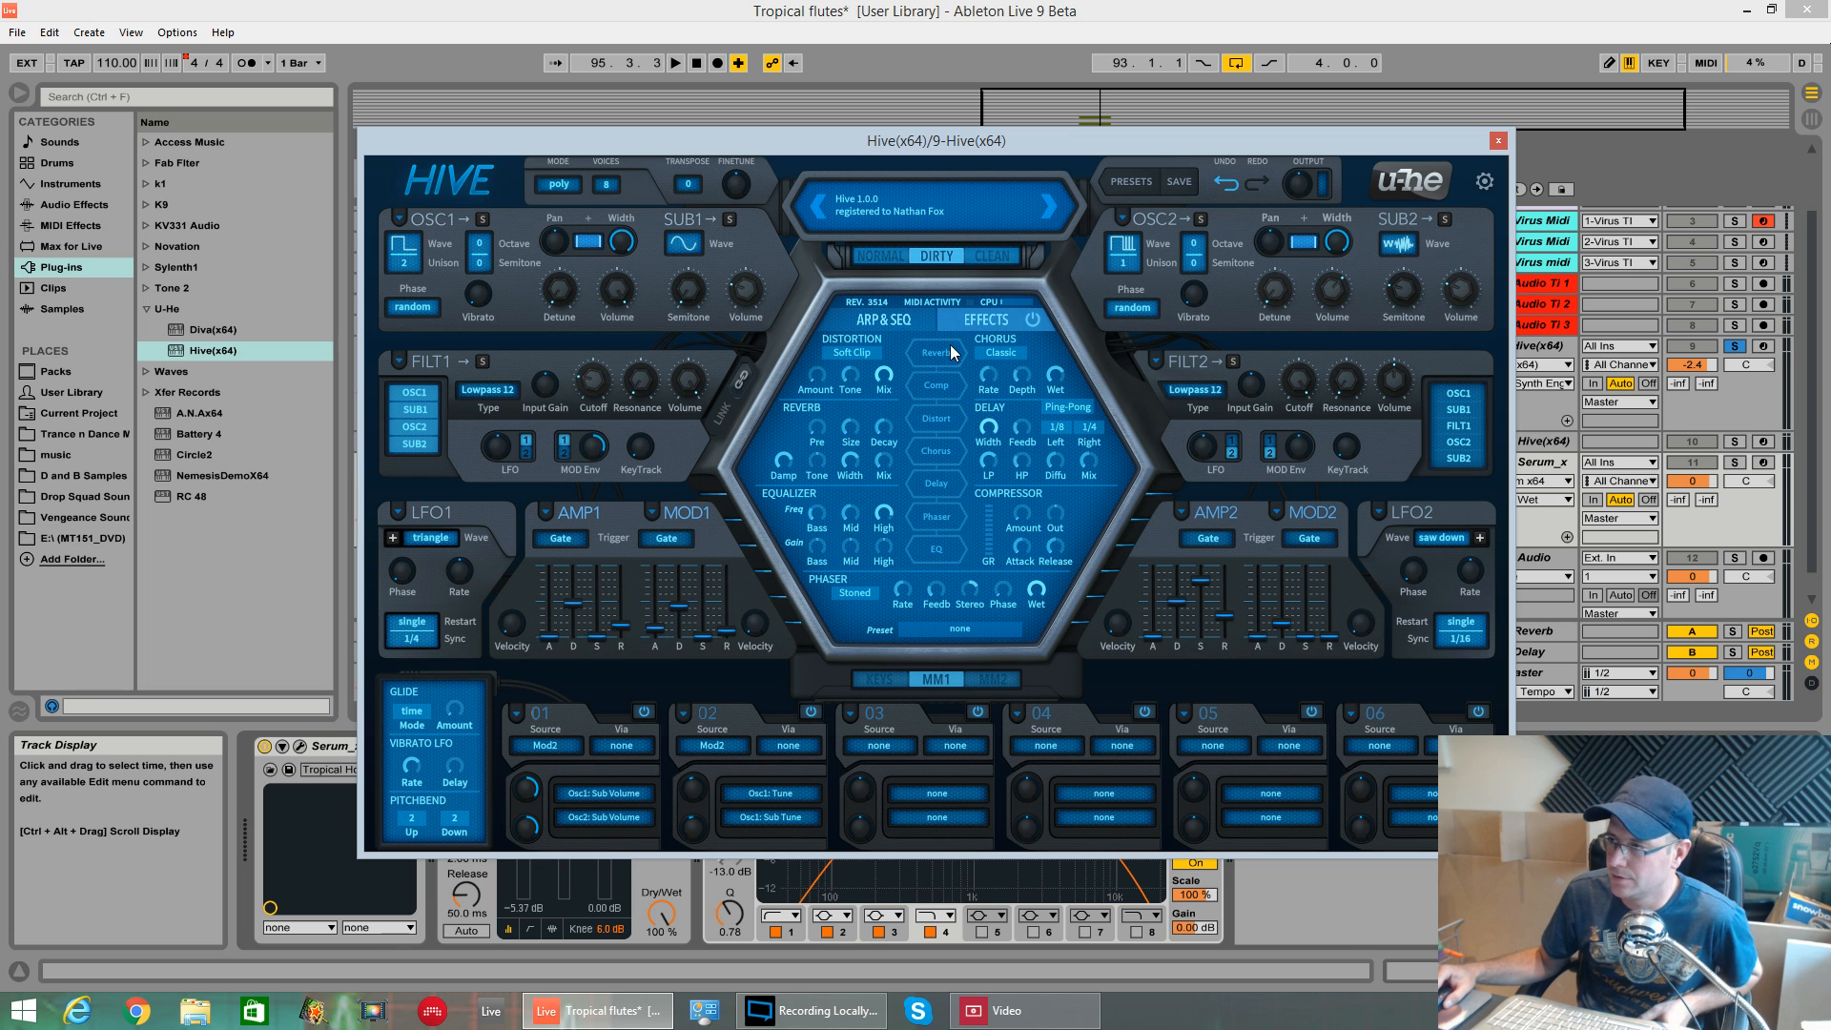
{"action": "key", "text": "space"}
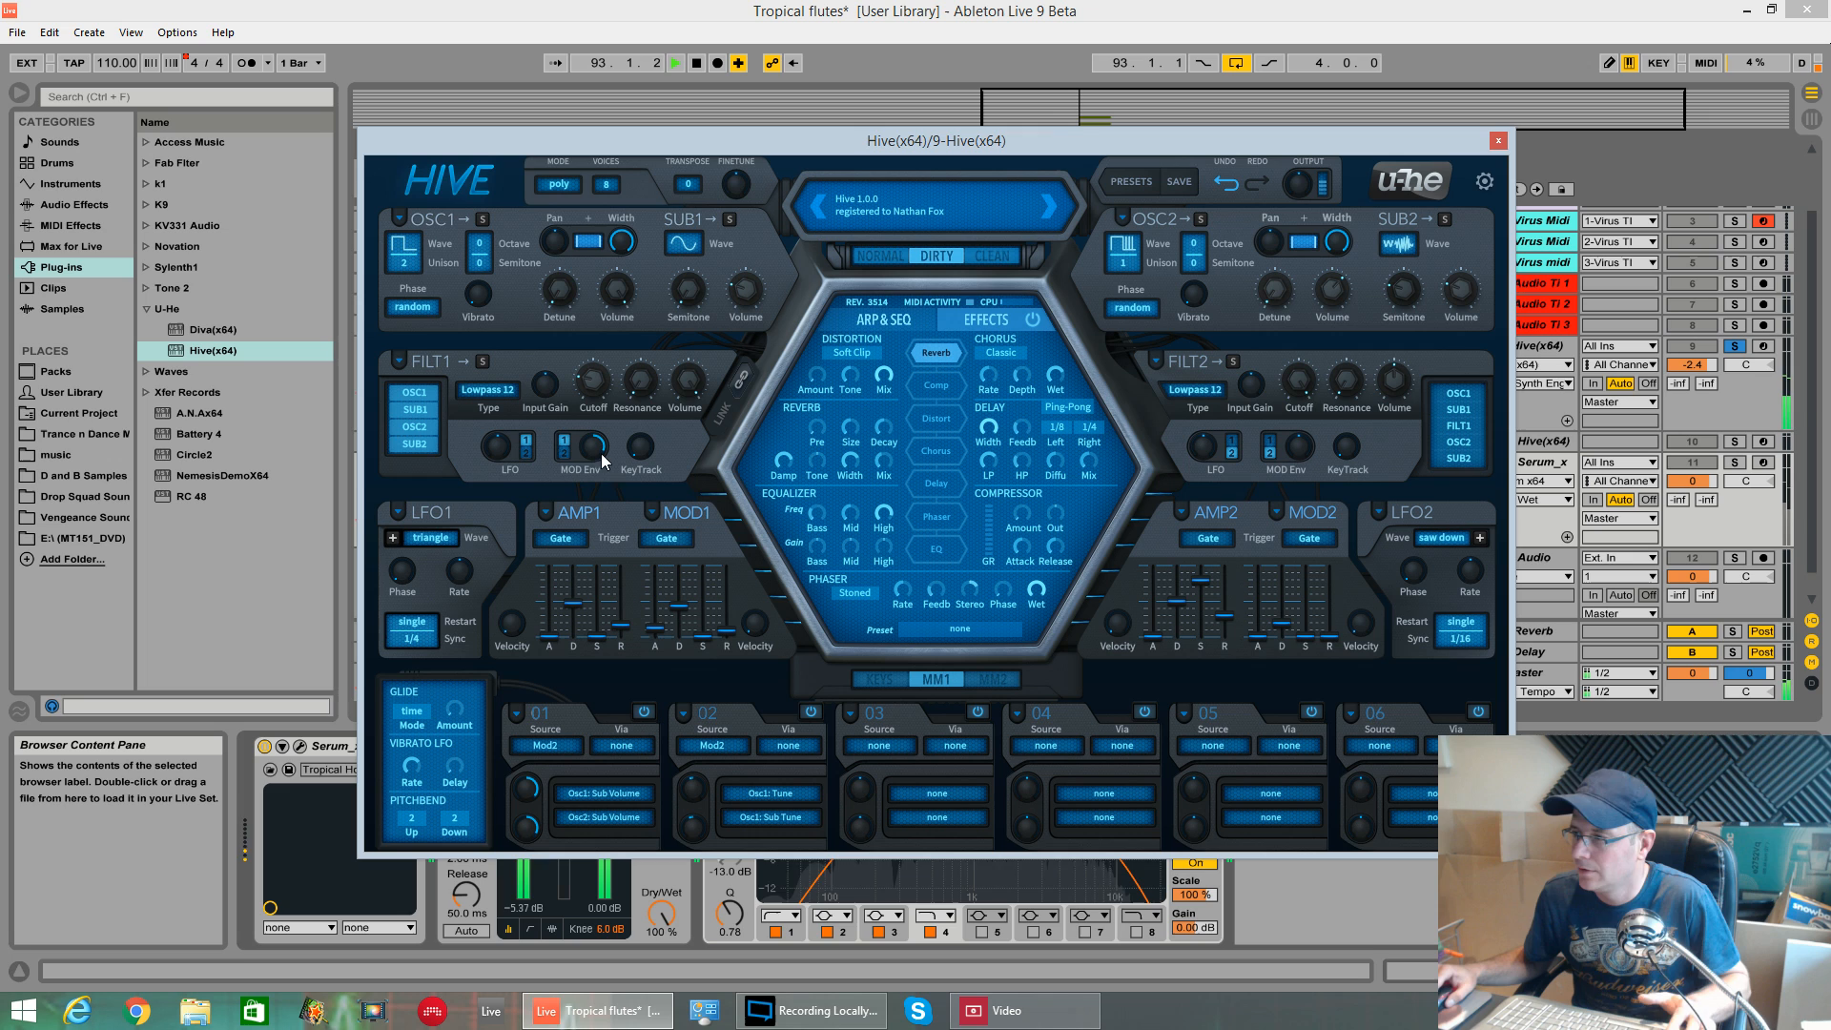
- Set the reverb's decay to 60.50, damp to 42.50, pre-delay to 24.00, width to 85.50 and dry/wet mix to 59.50, and audition it
{"action": "mouse_move", "coordinate": [863, 439]}
{"action": "left_mouse_down"}
{"action": "mouse_move", "coordinate": [849, 412]}
{"action": "mouse_move", "coordinate": [879, 408]}
{"action": "left_mouse_up"}
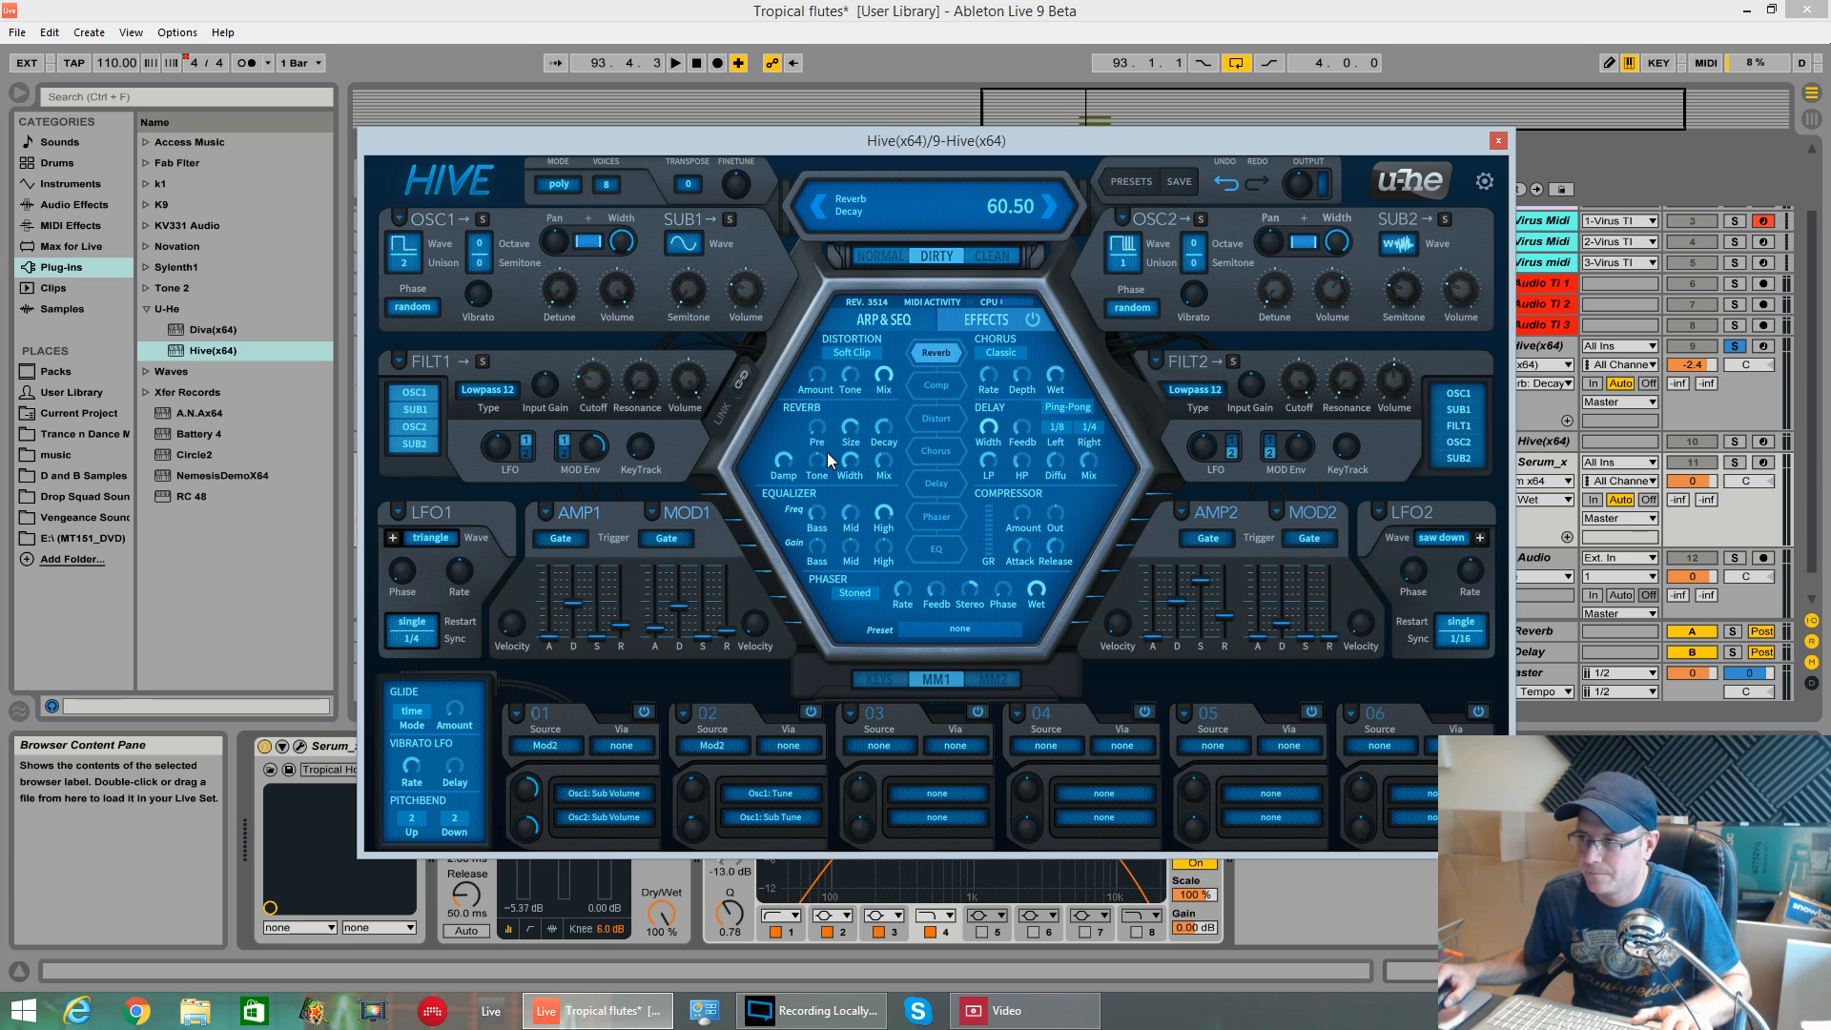
{"action": "left_click_drag", "start_coordinate": [772, 466], "coordinate": [782, 542]}
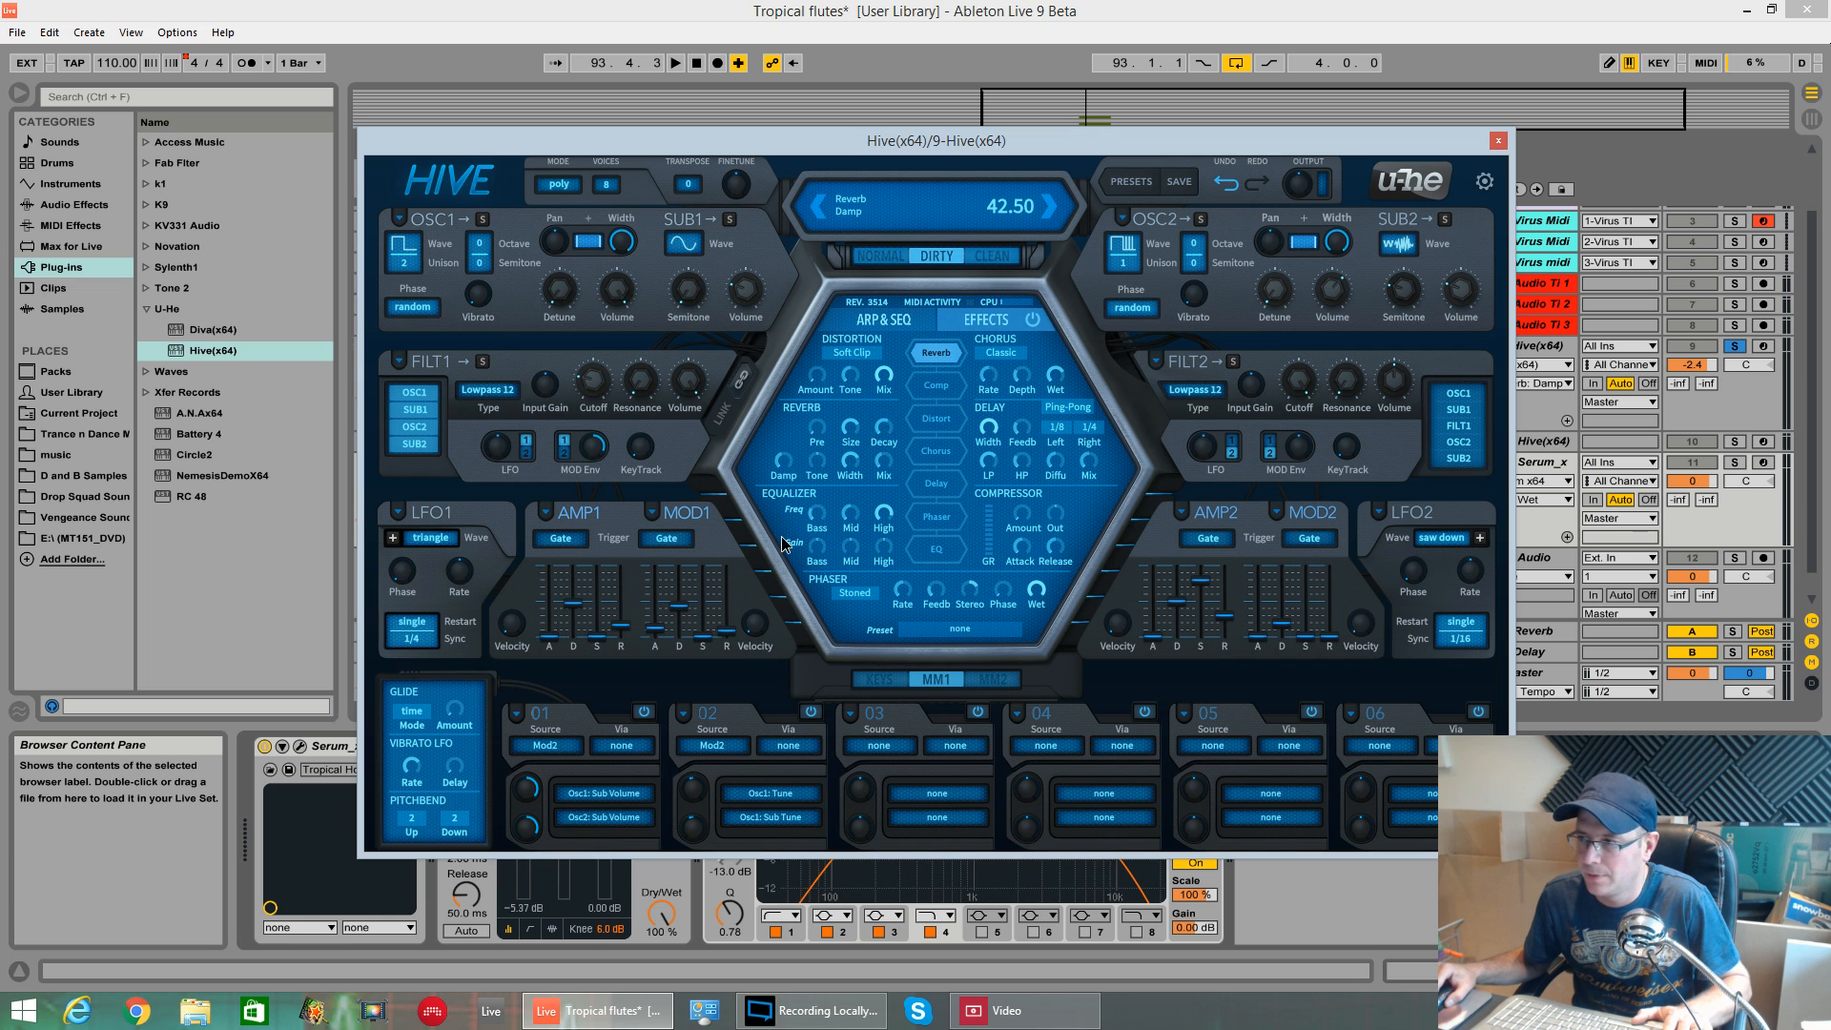
{"action": "left_click_drag", "start_coordinate": [817, 415], "coordinate": [810, 416]}
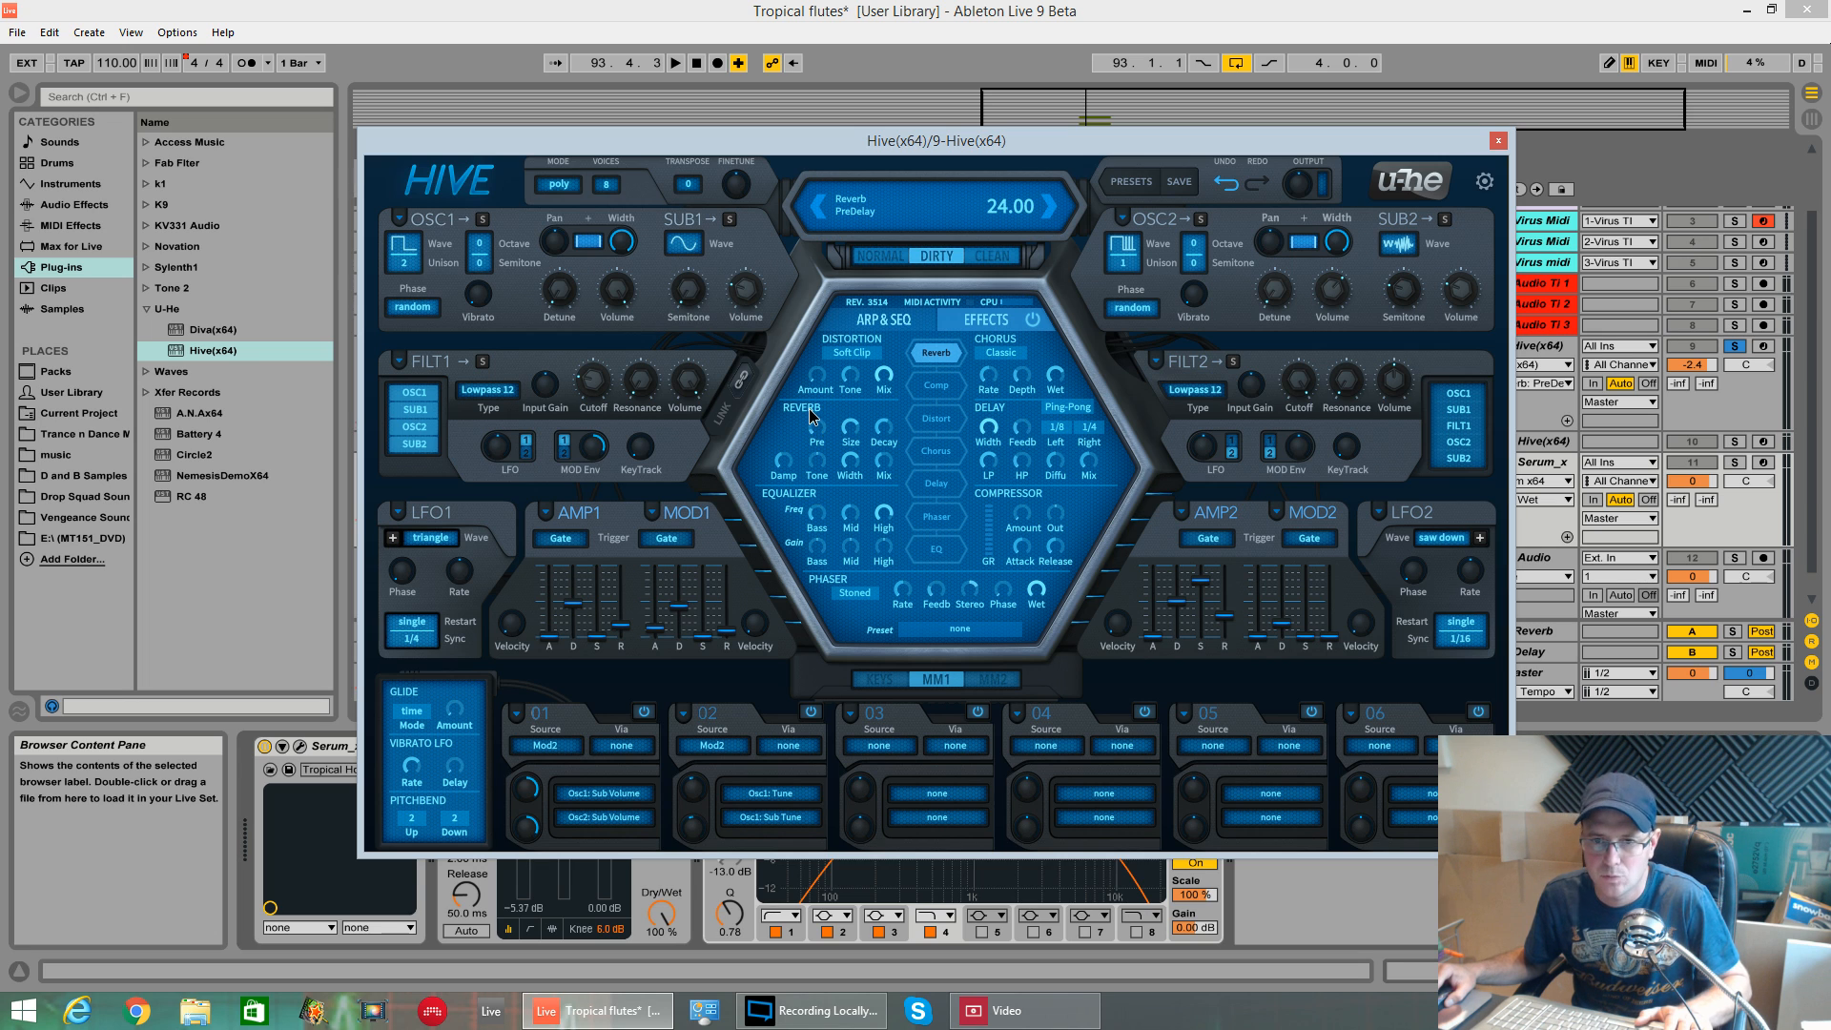
{"action": "left_click", "coordinate": [849, 462]}
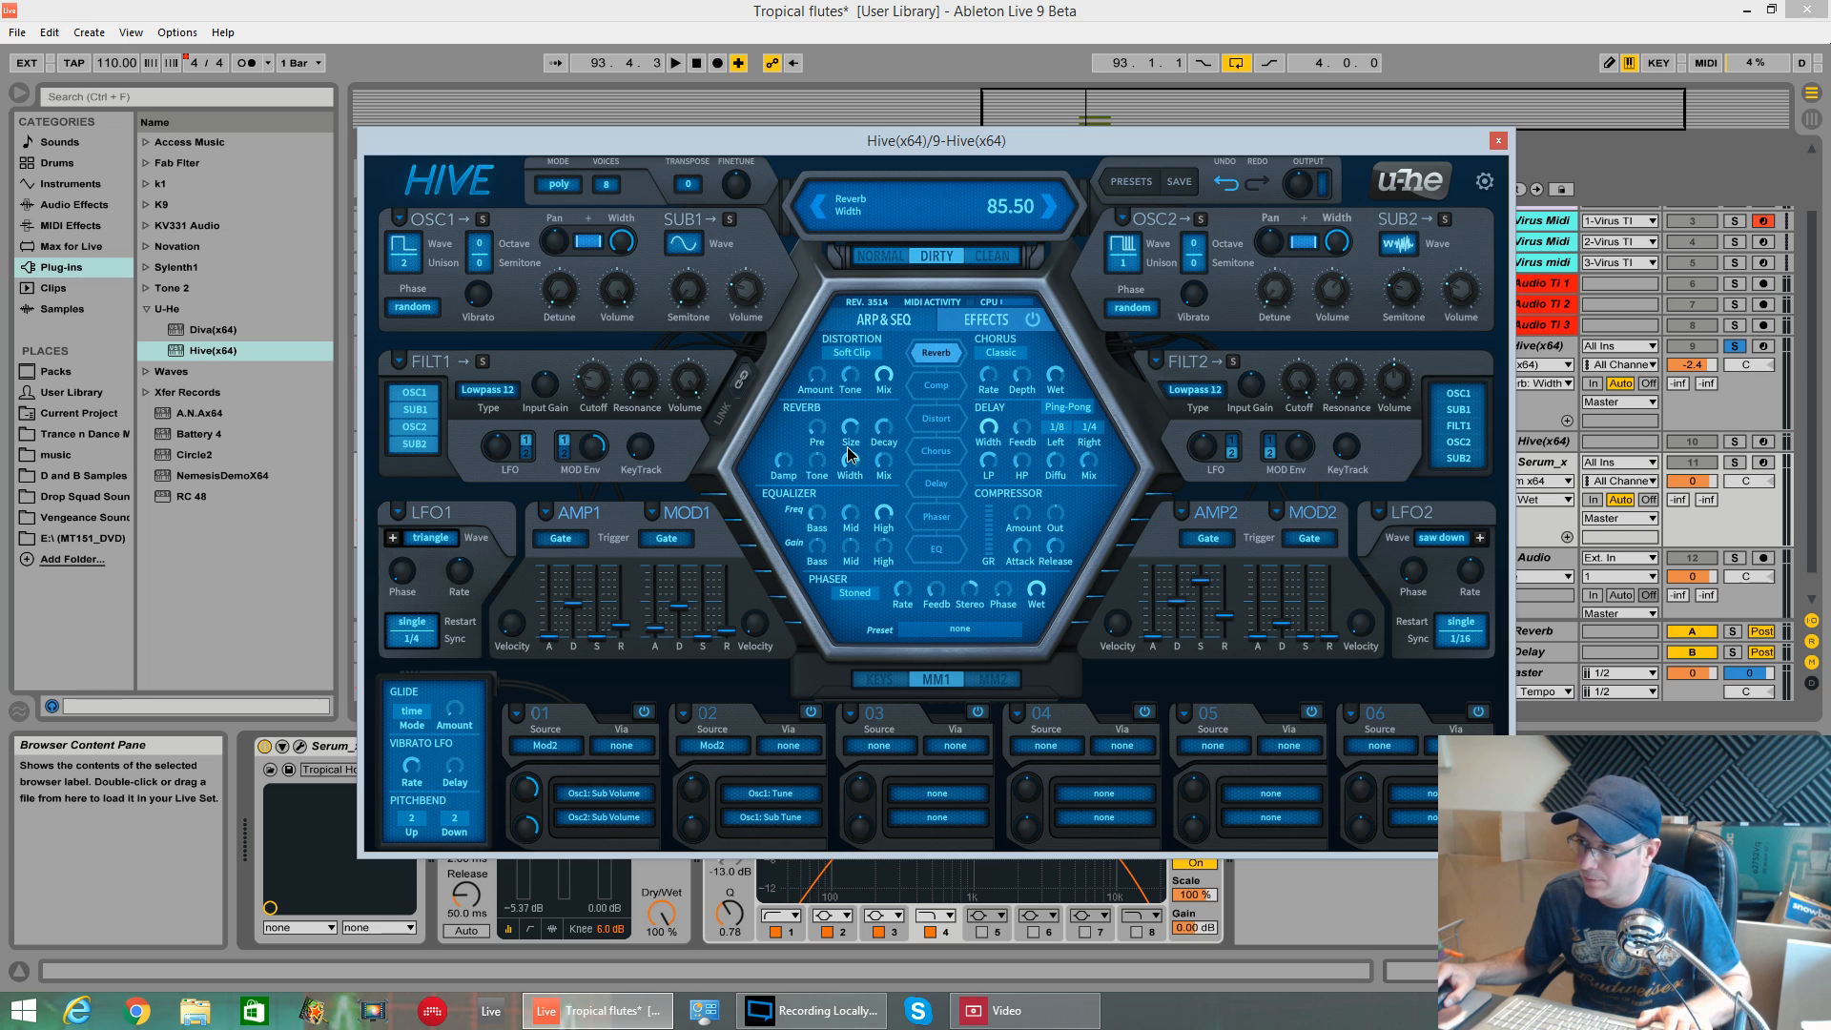
{"action": "left_click_drag", "start_coordinate": [885, 465], "coordinate": [898, 430]}
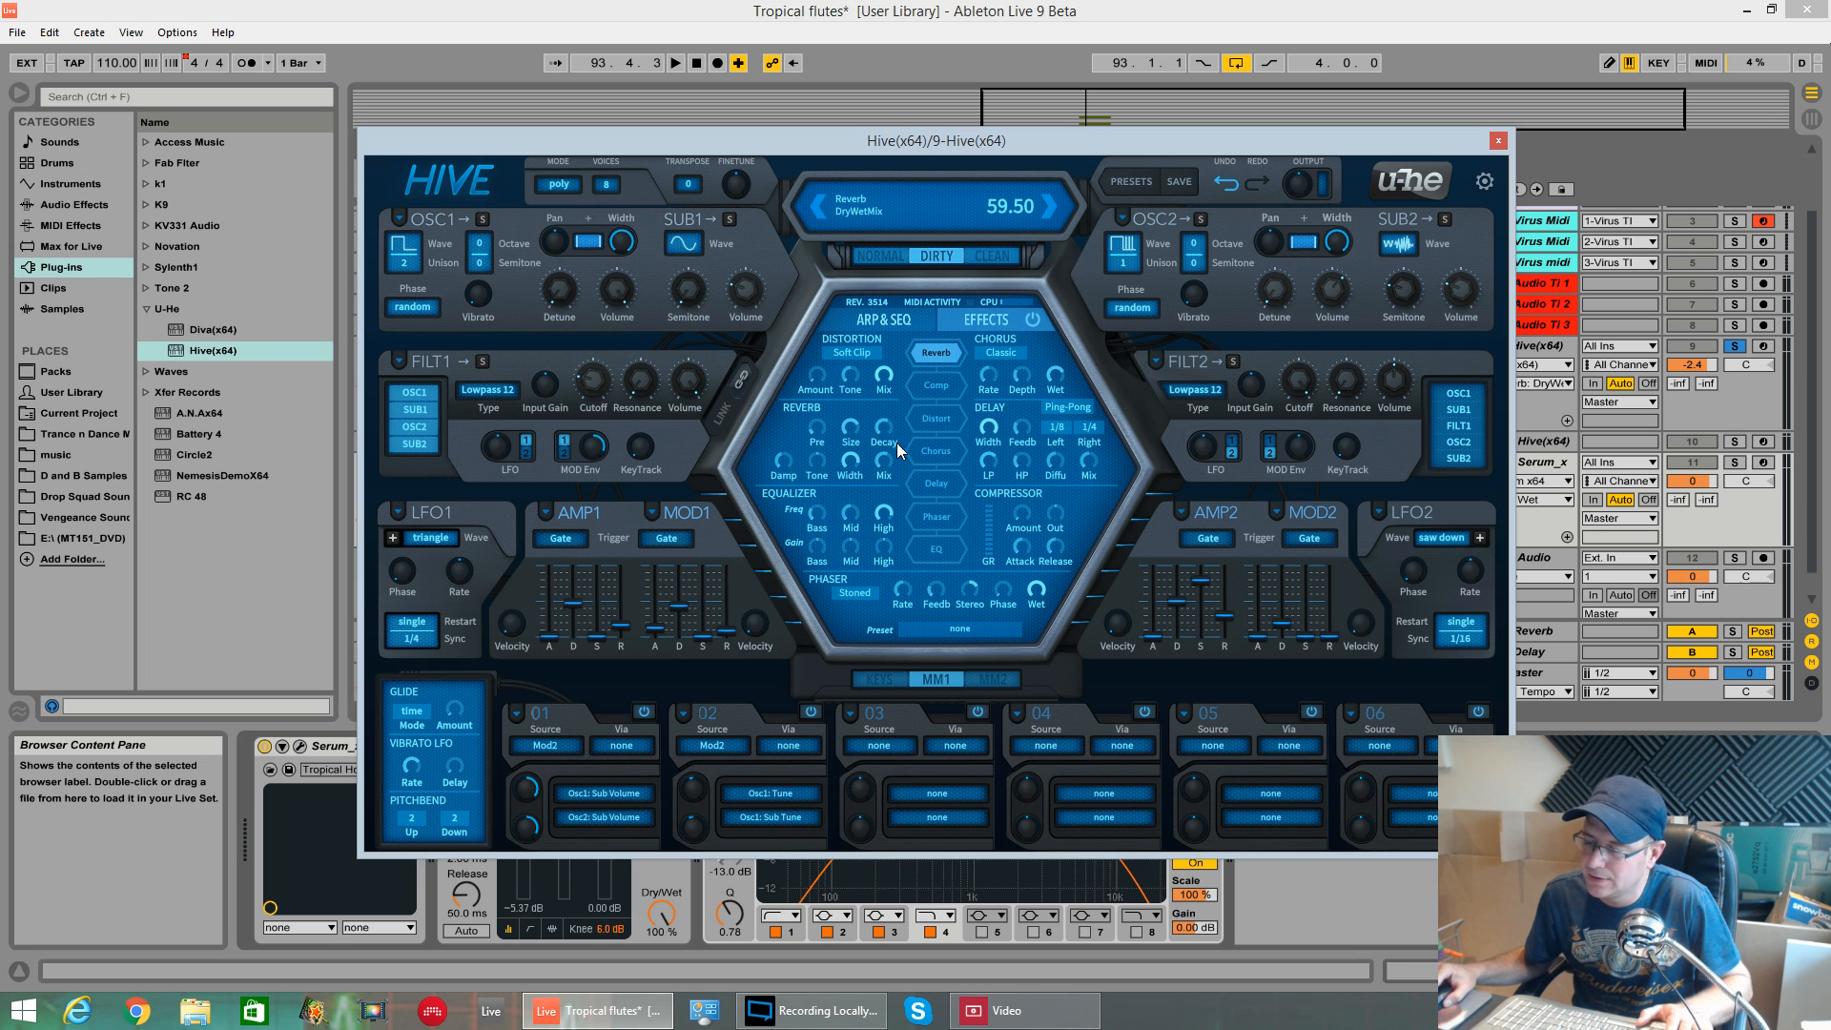
{"action": "key", "text": "space"}
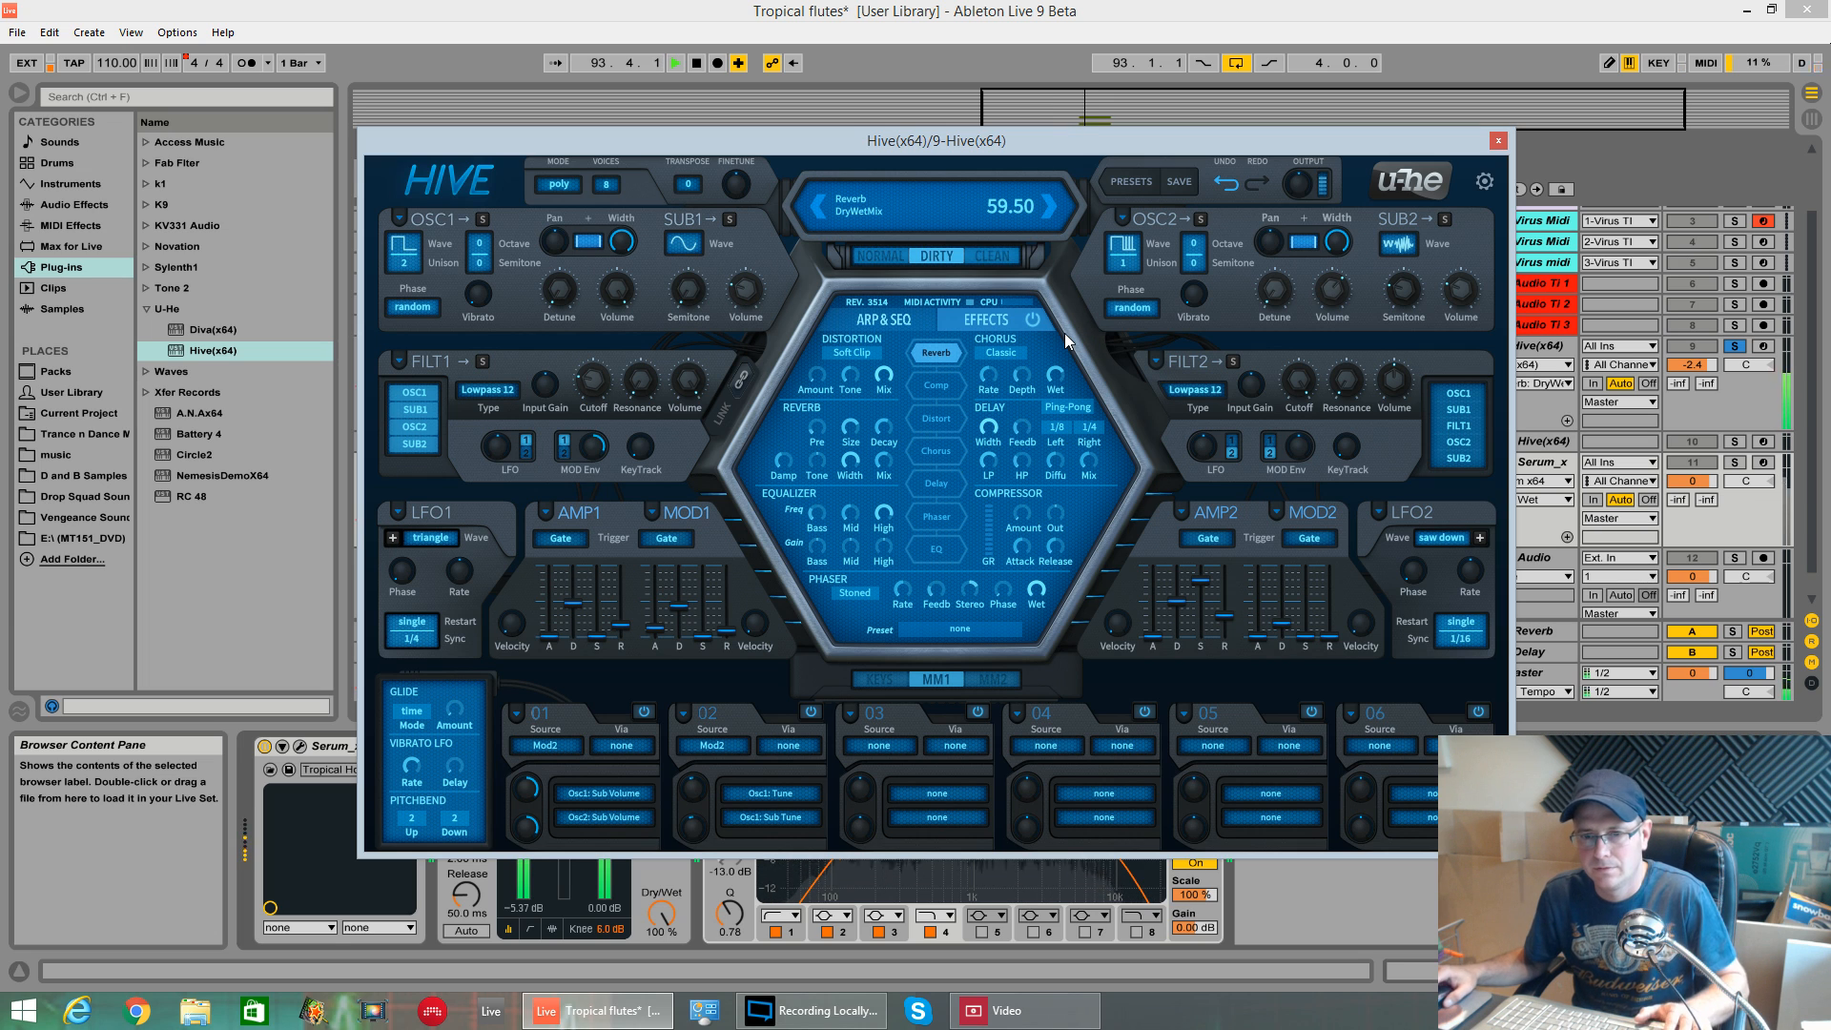
- Enable the compressor, set its attack to 5.6 ms and its amount to 22%, and audition the loop
{"action": "left_click", "coordinate": [950, 385]}
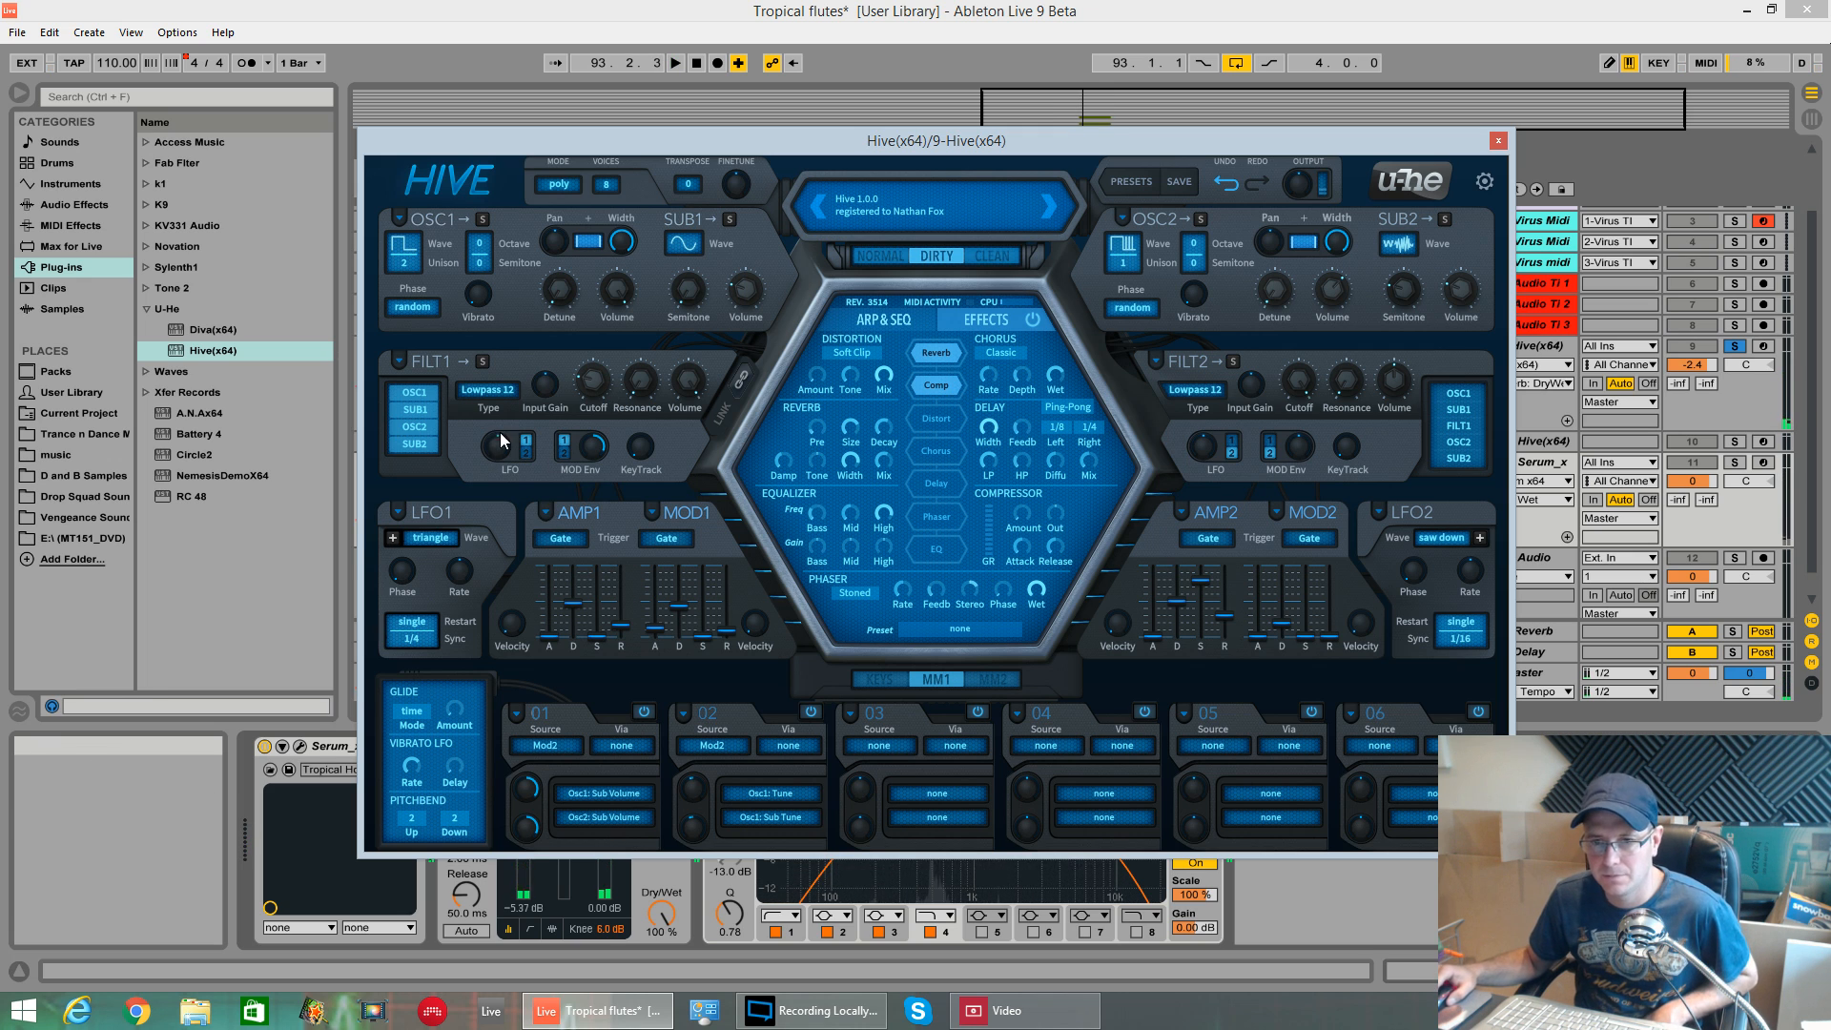
{"action": "left_click_drag", "start_coordinate": [1022, 551], "coordinate": [1013, 585]}
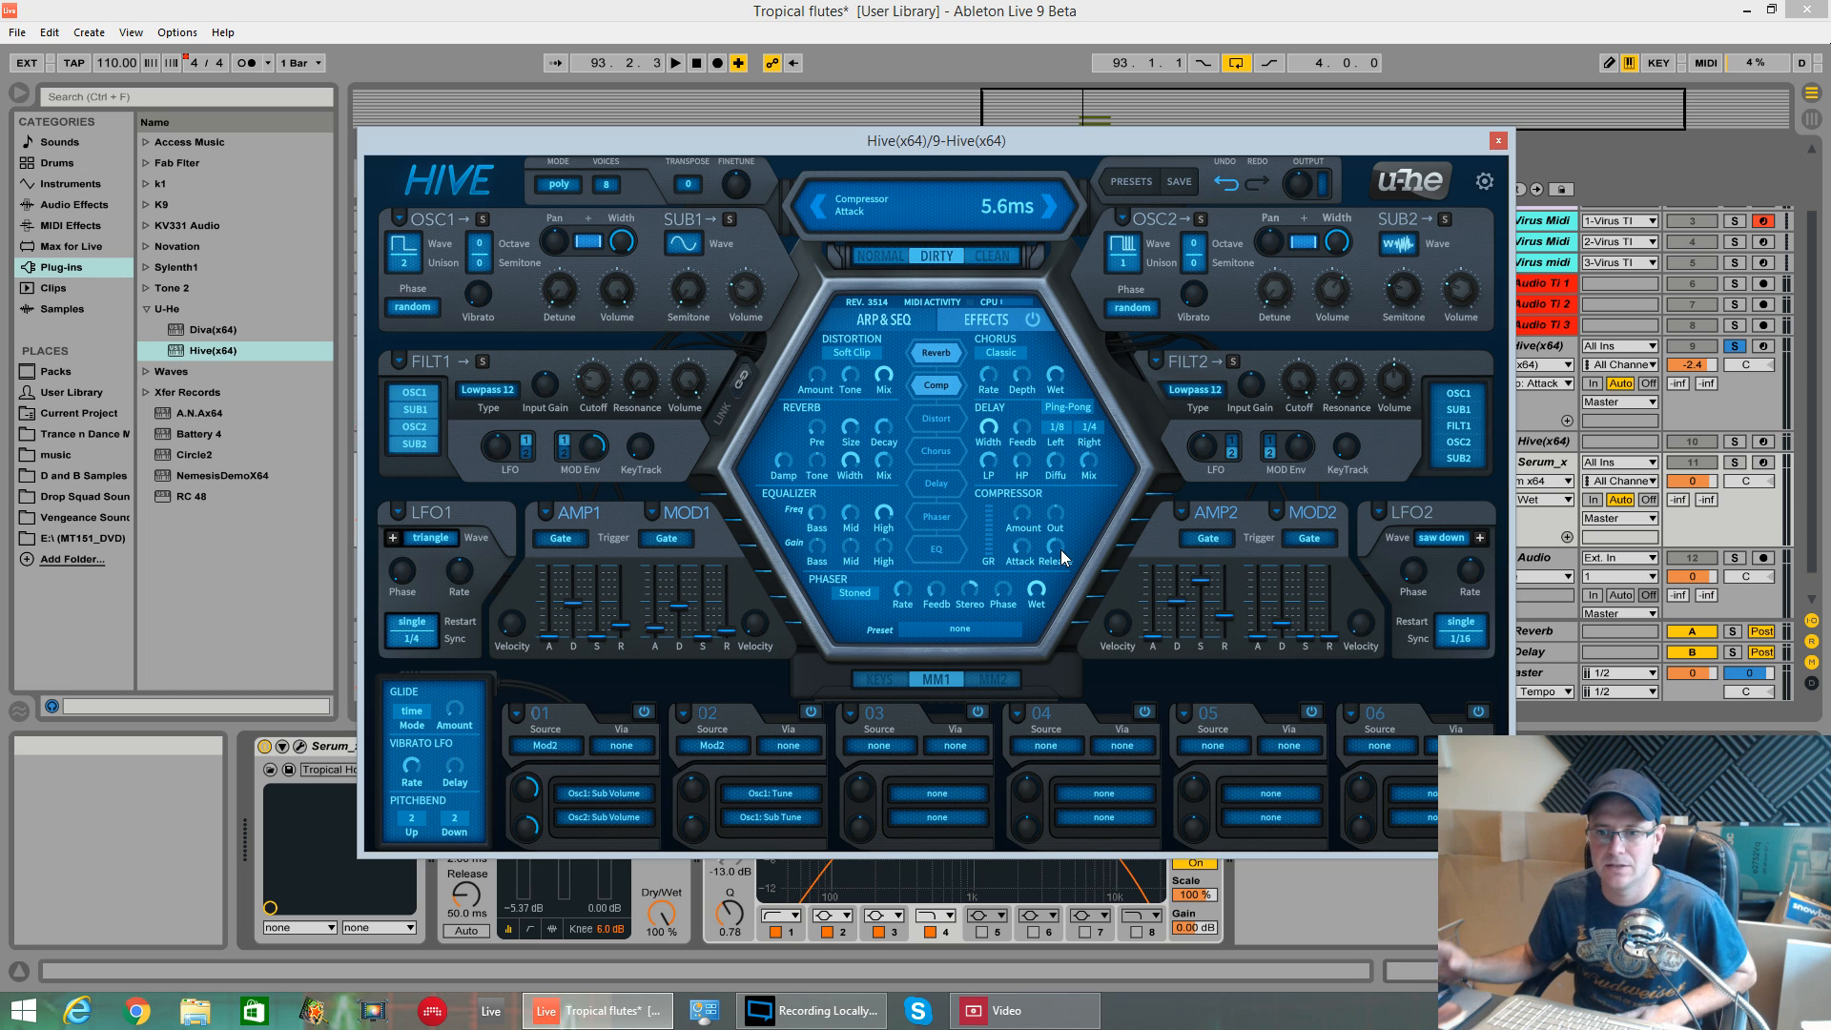
{"action": "left_click", "coordinate": [1021, 515]}
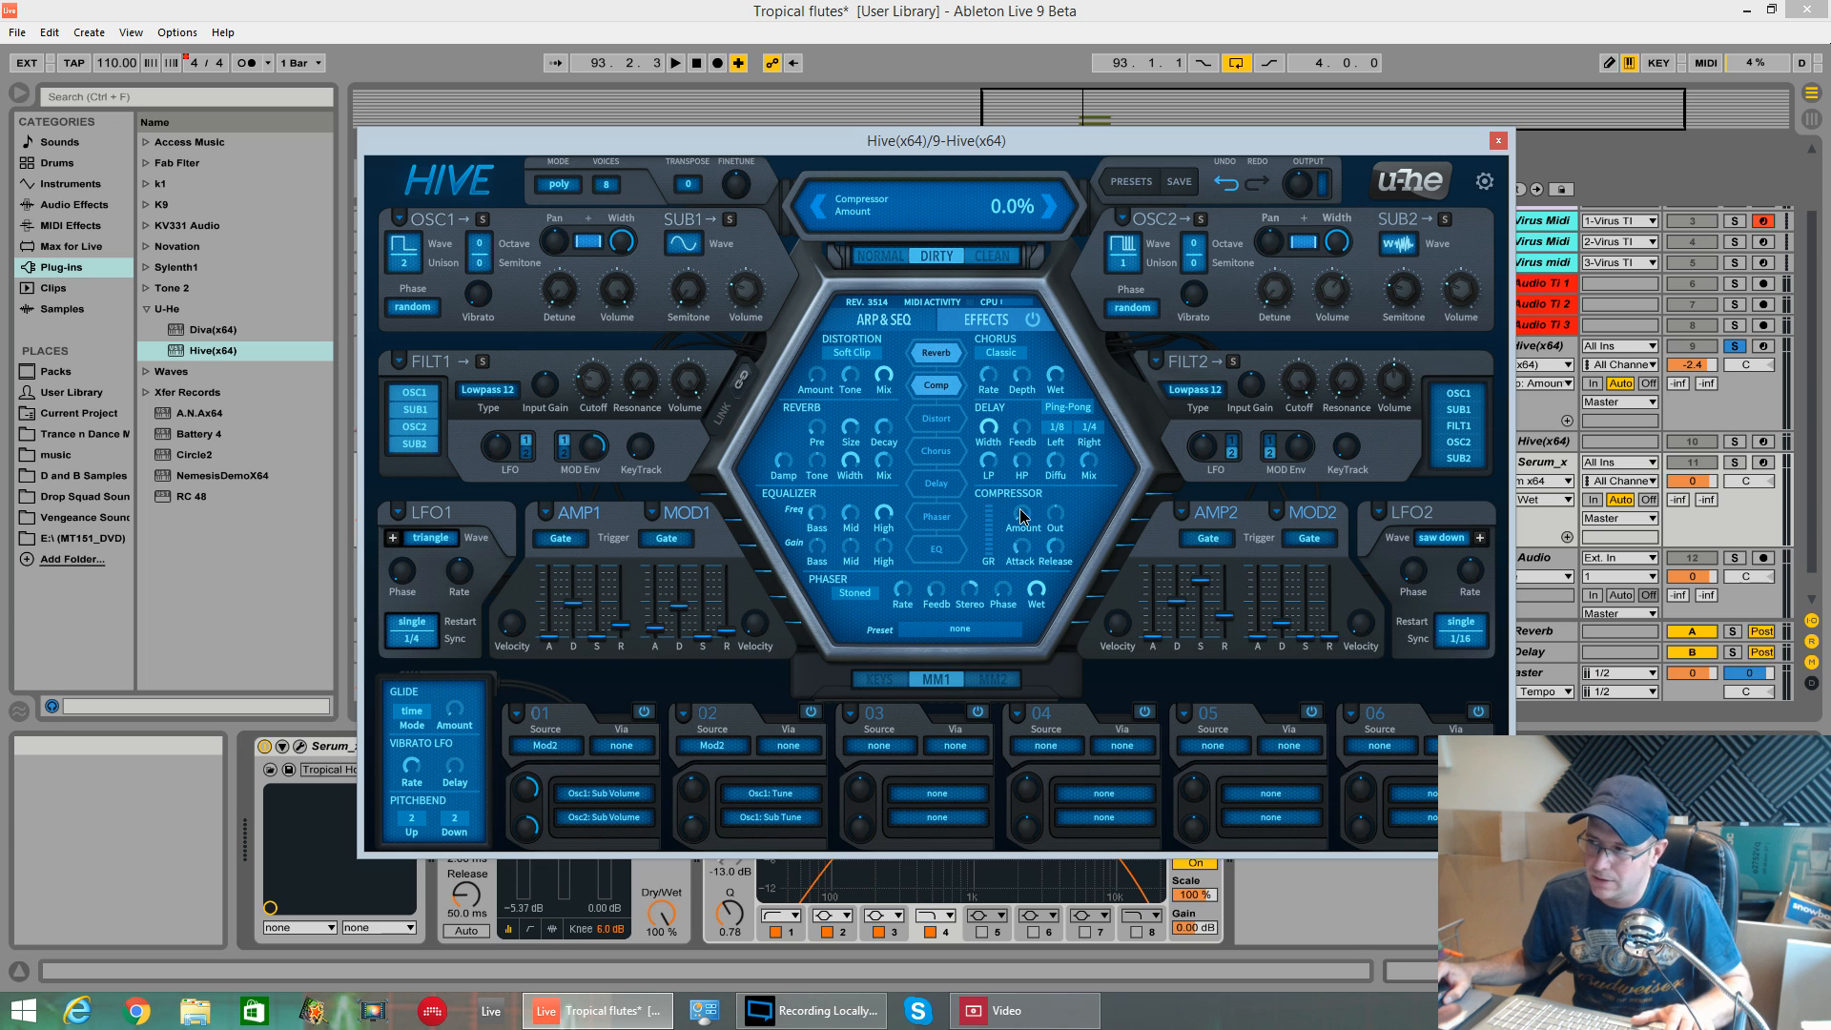
{"action": "key", "text": "space"}
{"action": "left_click_drag", "start_coordinate": [1021, 515], "coordinate": [1022, 474]}
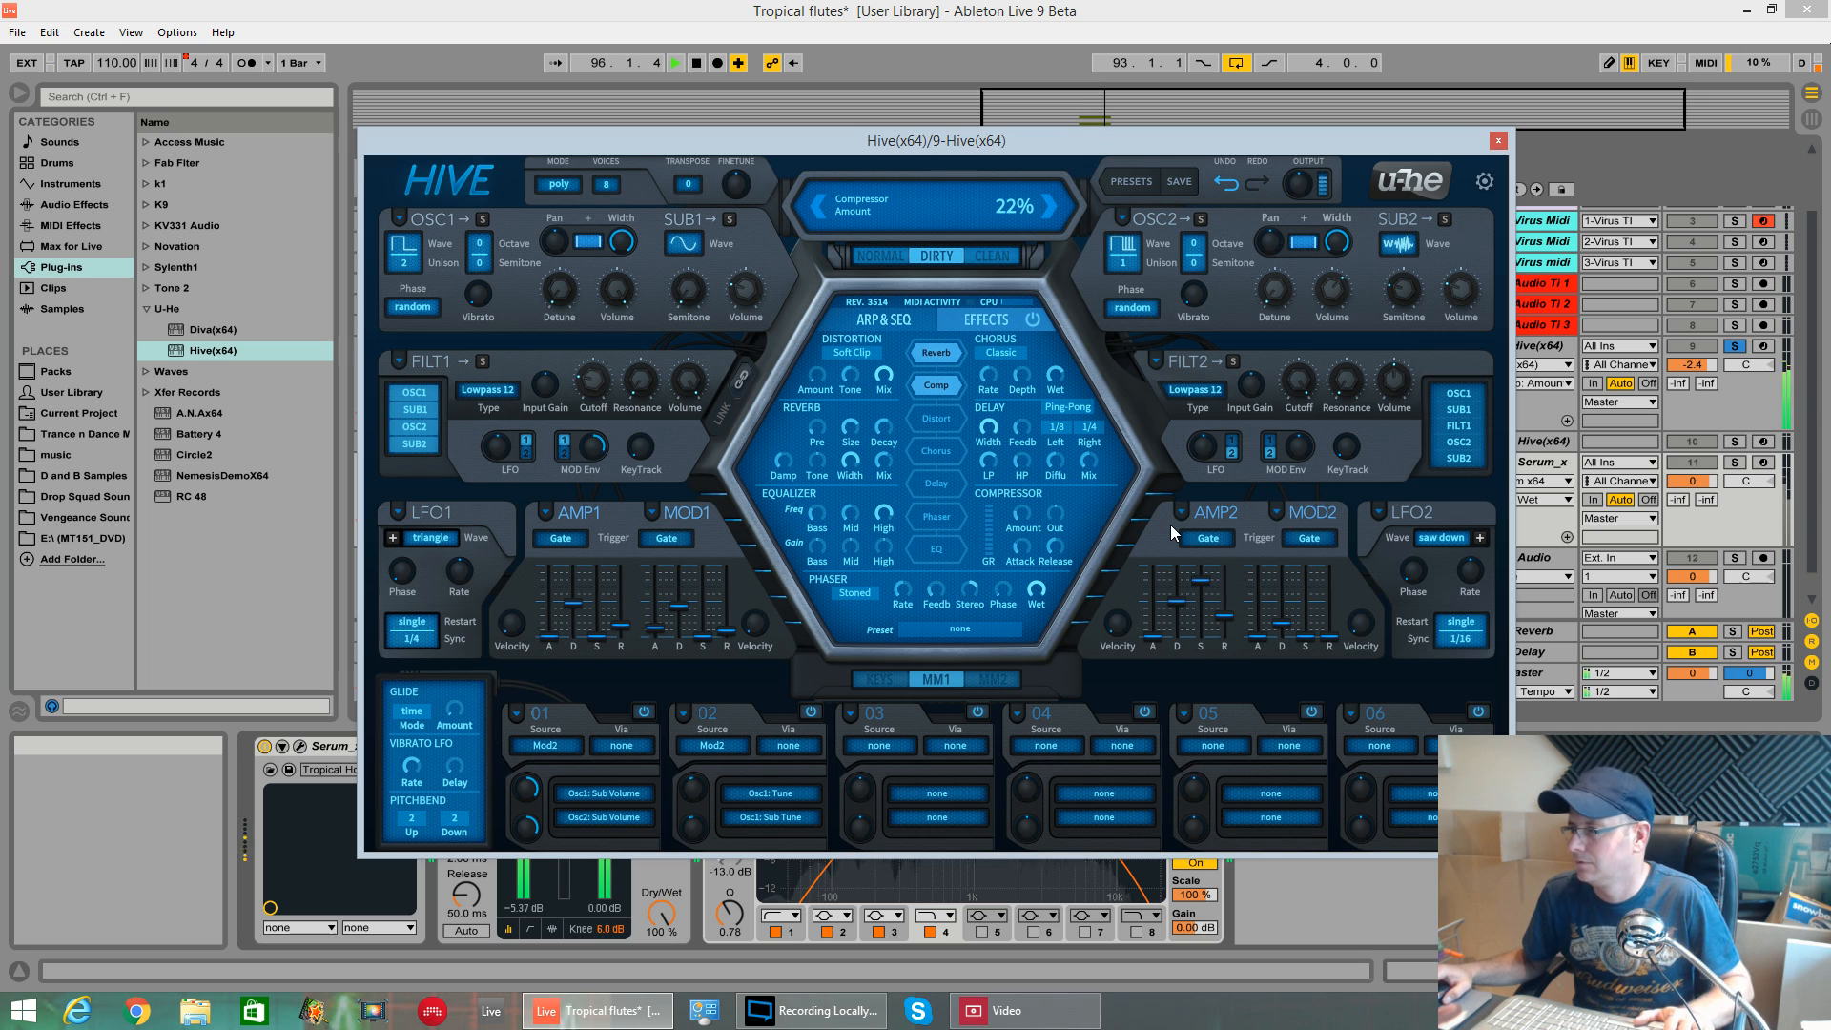
{"action": "key", "text": "space"}
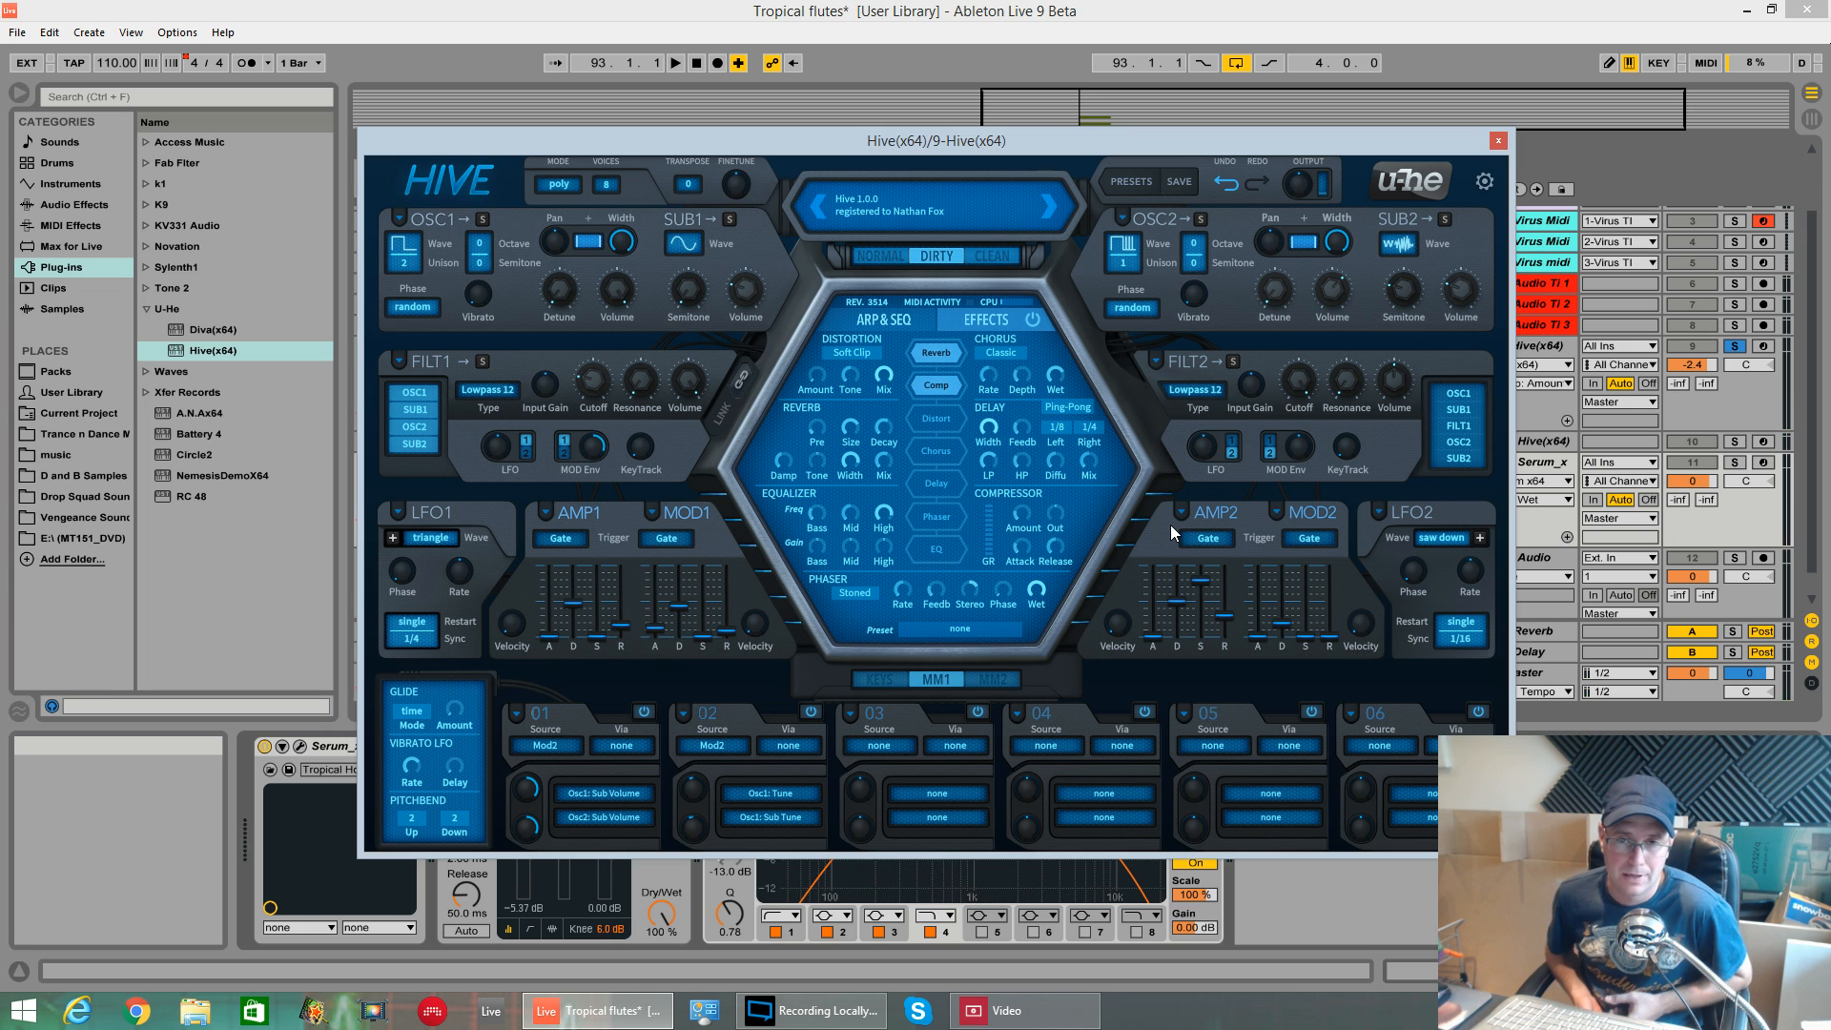
- Try the Delay effect with an adjusted mix while auditioning the loop, and switch Delay off again
{"action": "key", "text": "space"}
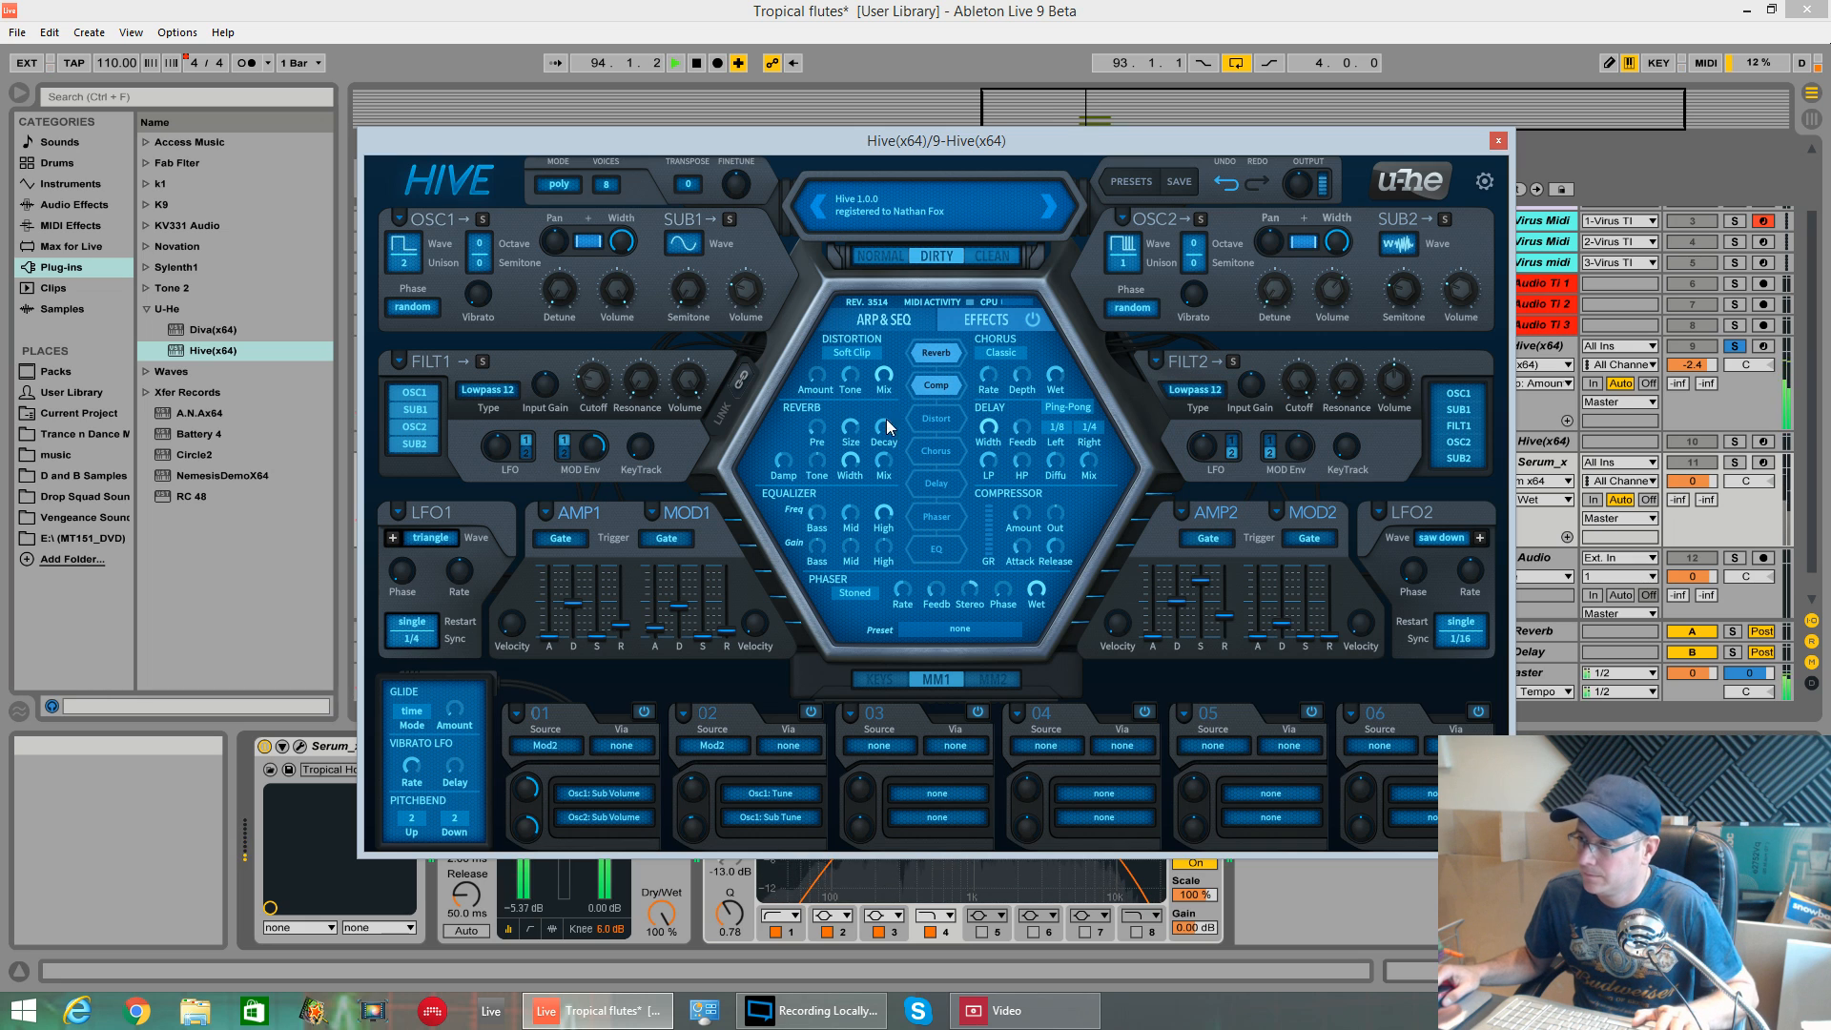
{"action": "left_click", "coordinate": [948, 483]}
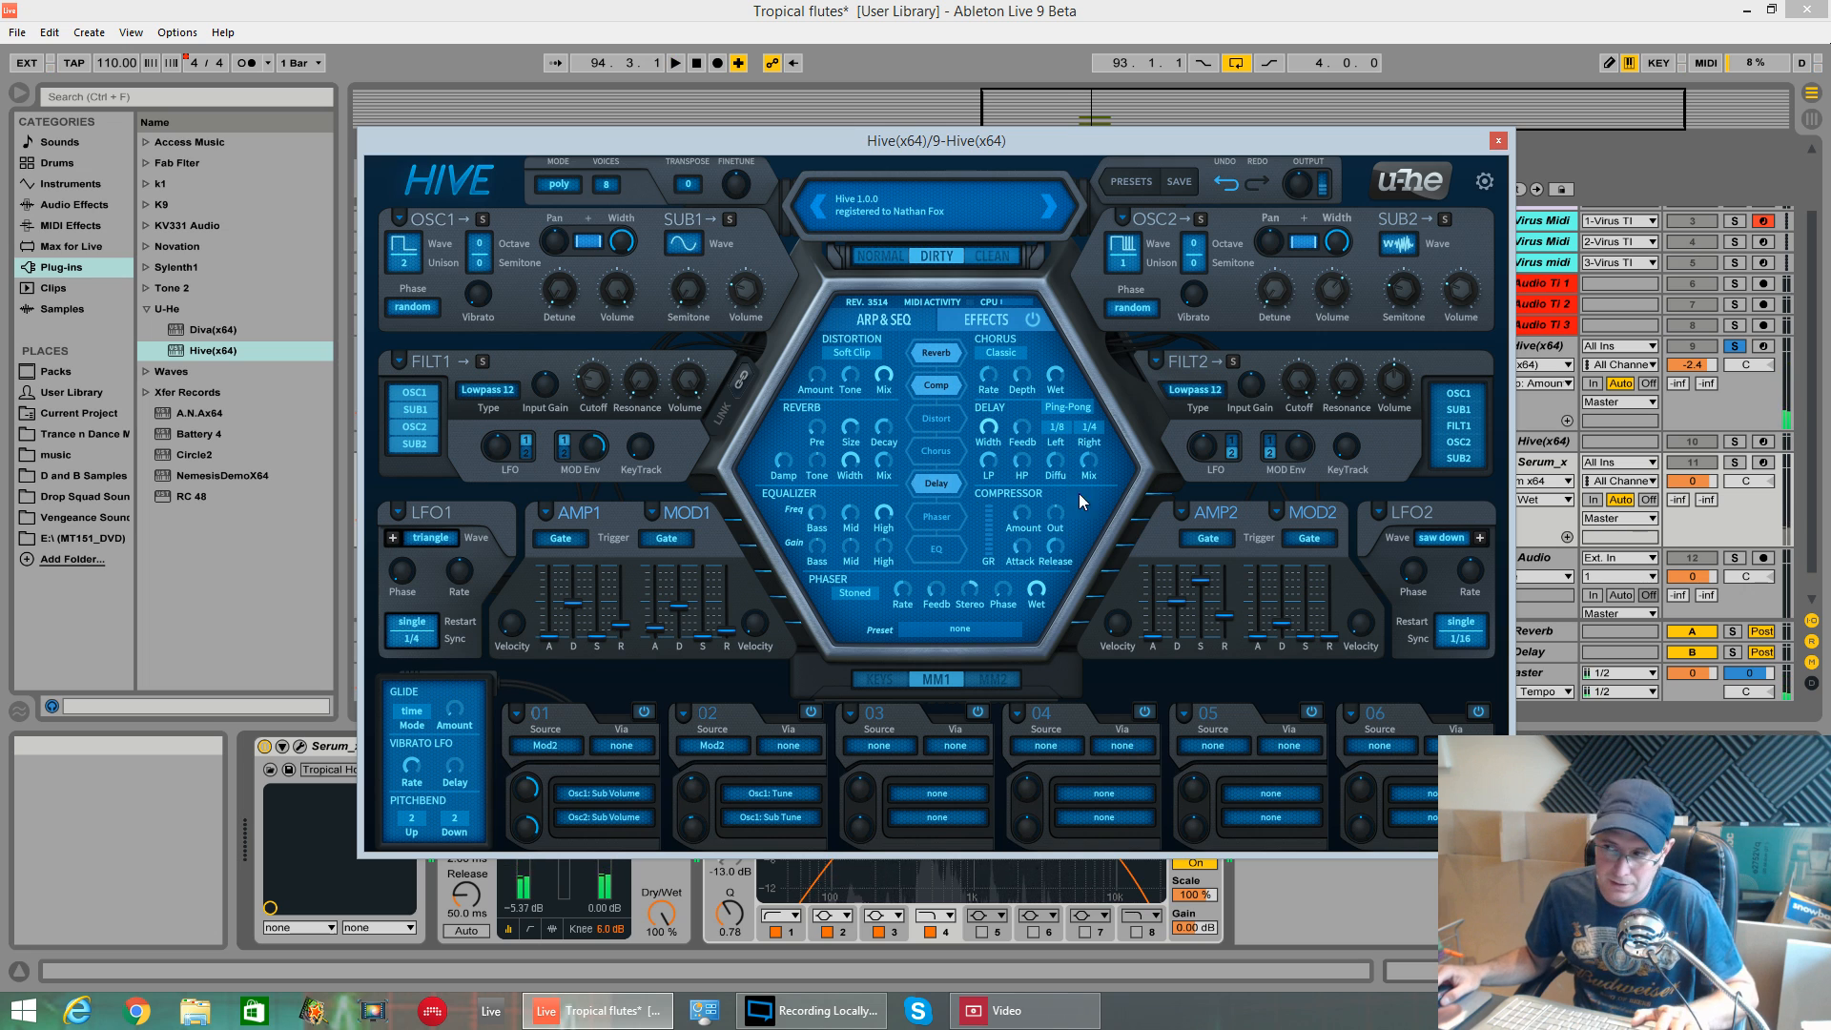
{"action": "key", "text": "space"}
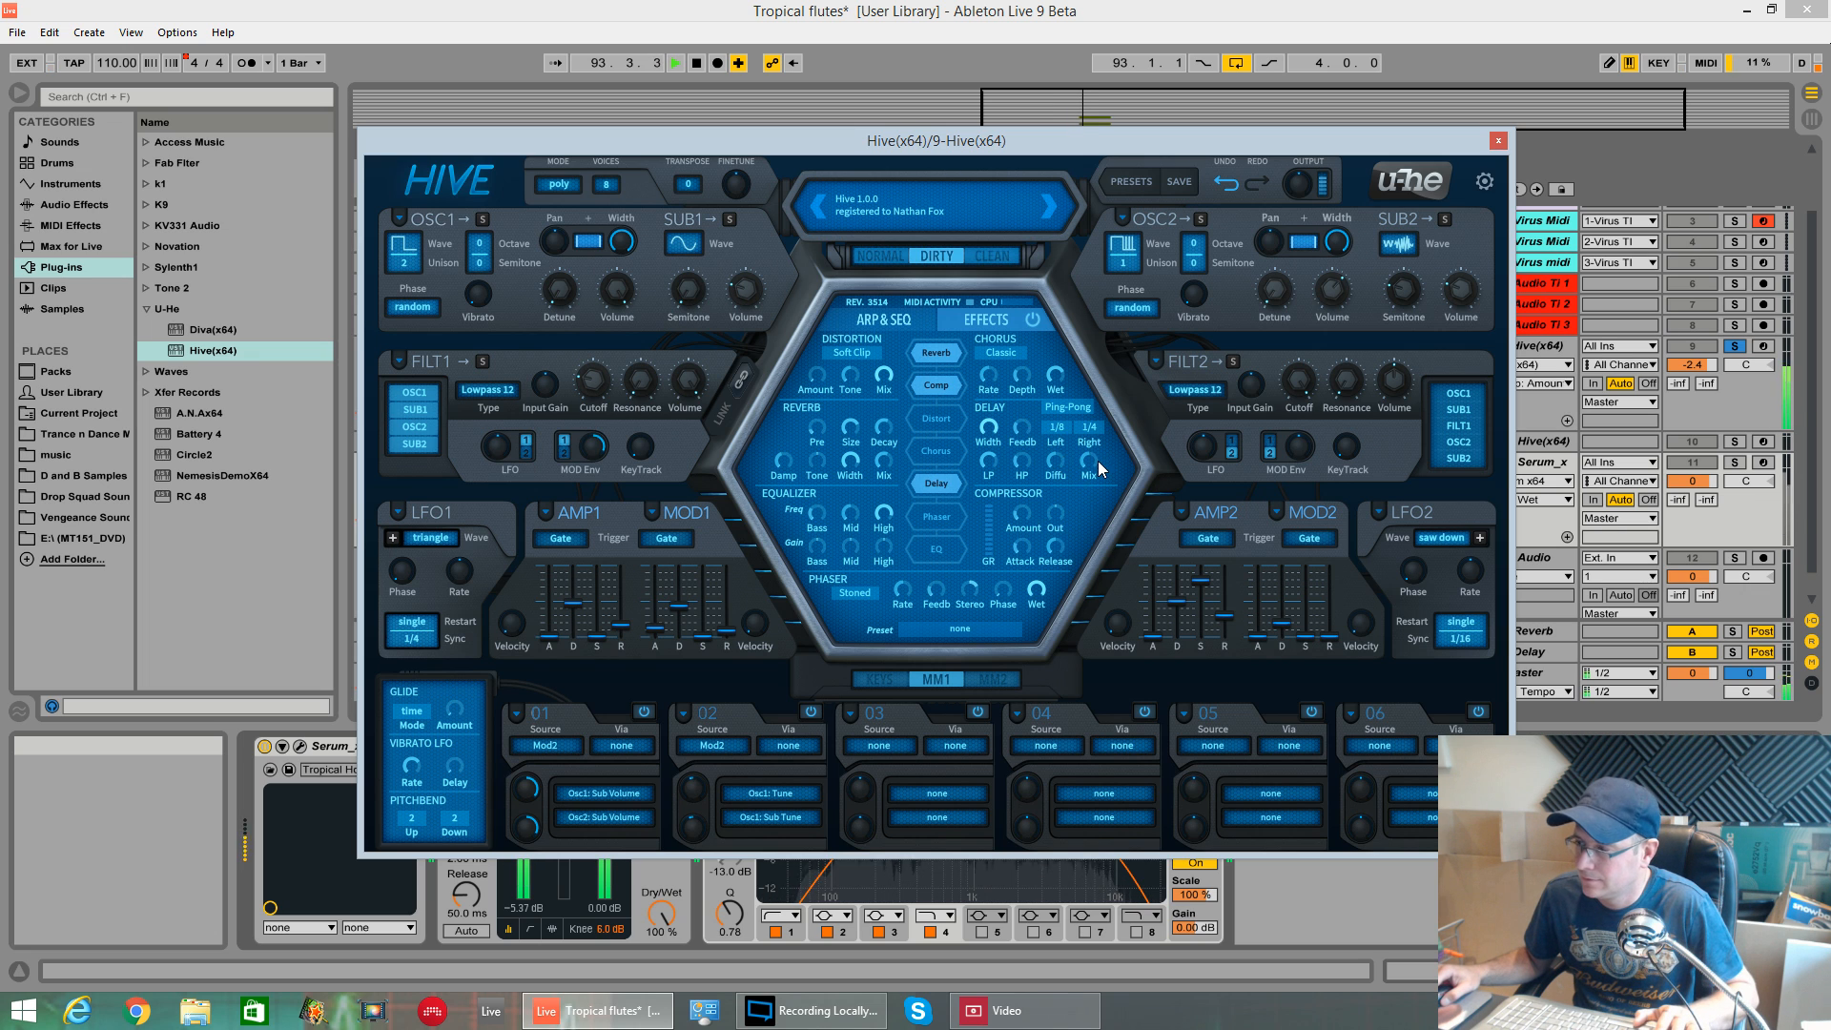
{"action": "mouse_move", "coordinate": [1089, 459]}
{"action": "left_mouse_down"}
{"action": "mouse_move", "coordinate": [1085, 485]}
{"action": "mouse_move", "coordinate": [1056, 463]}
{"action": "mouse_move", "coordinate": [999, 491]}
{"action": "mouse_move", "coordinate": [1095, 479]}
{"action": "left_mouse_up"}
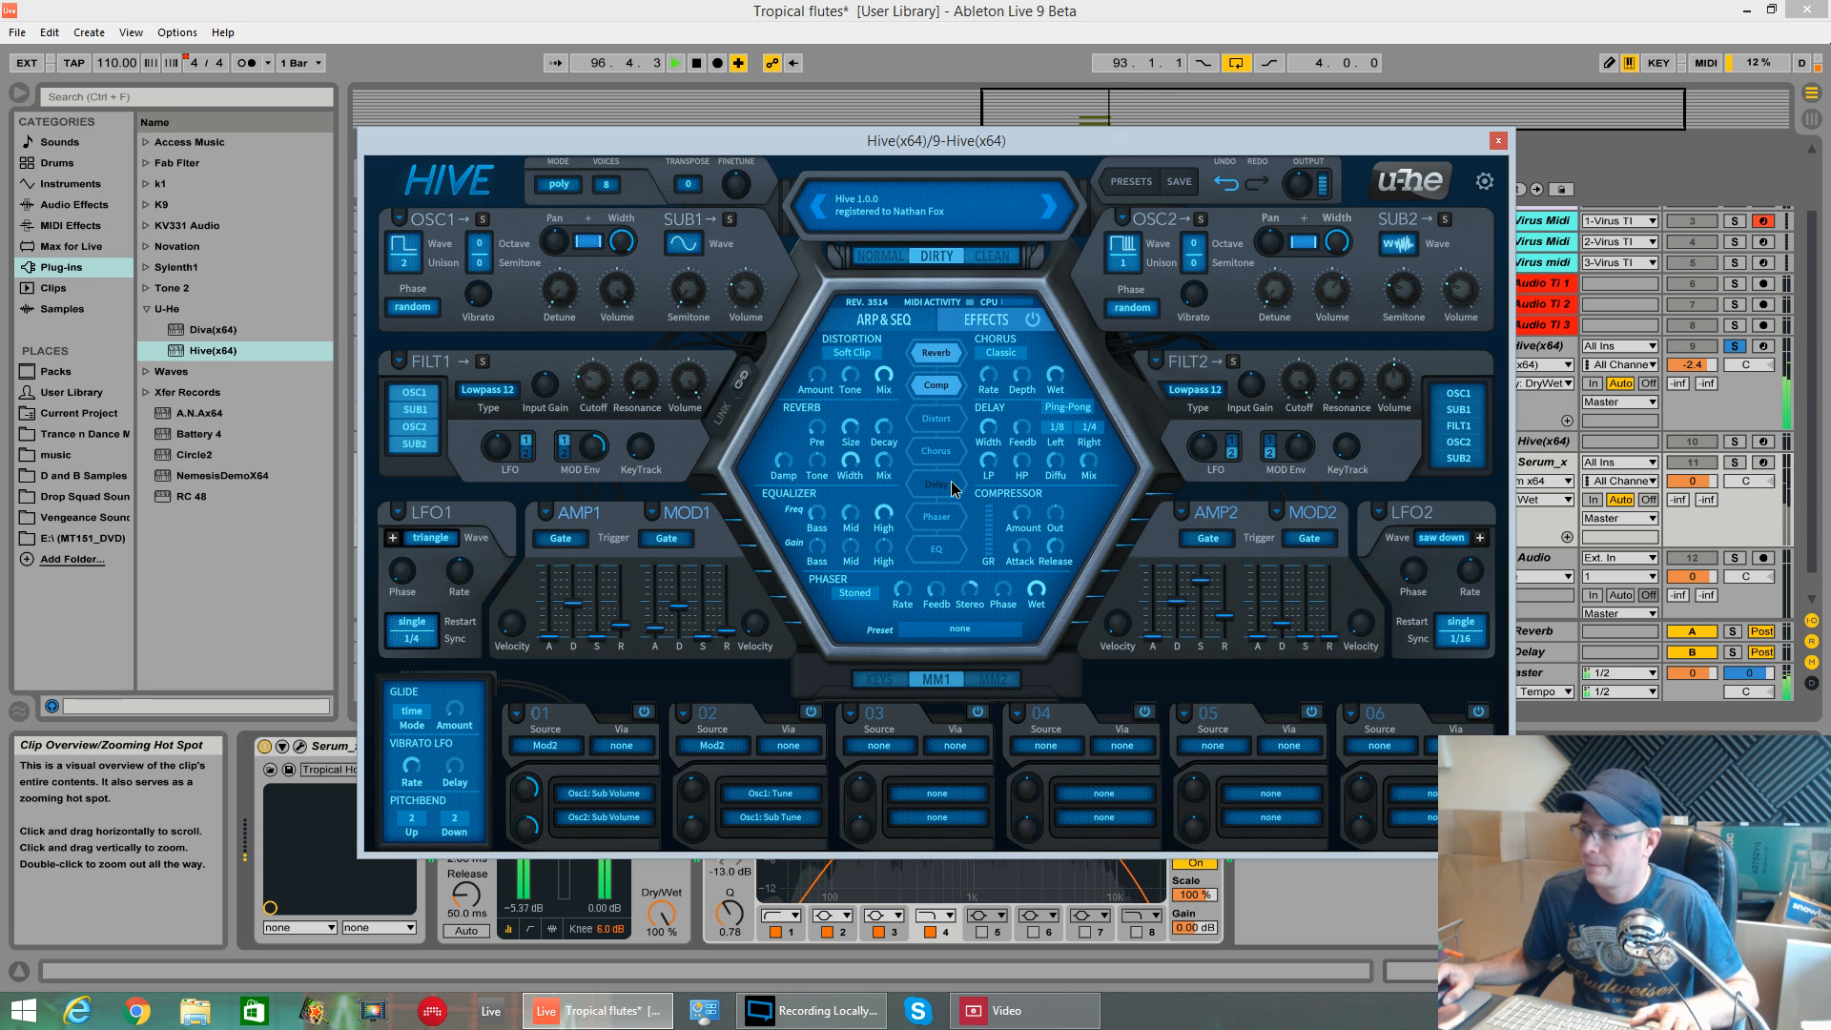
{"action": "key", "text": "space"}
- Move the Hive plug-in window up to uncover the audio effect devices beneath it
{"action": "left_click_drag", "start_coordinate": [1044, 140], "coordinate": [1066, 110]}
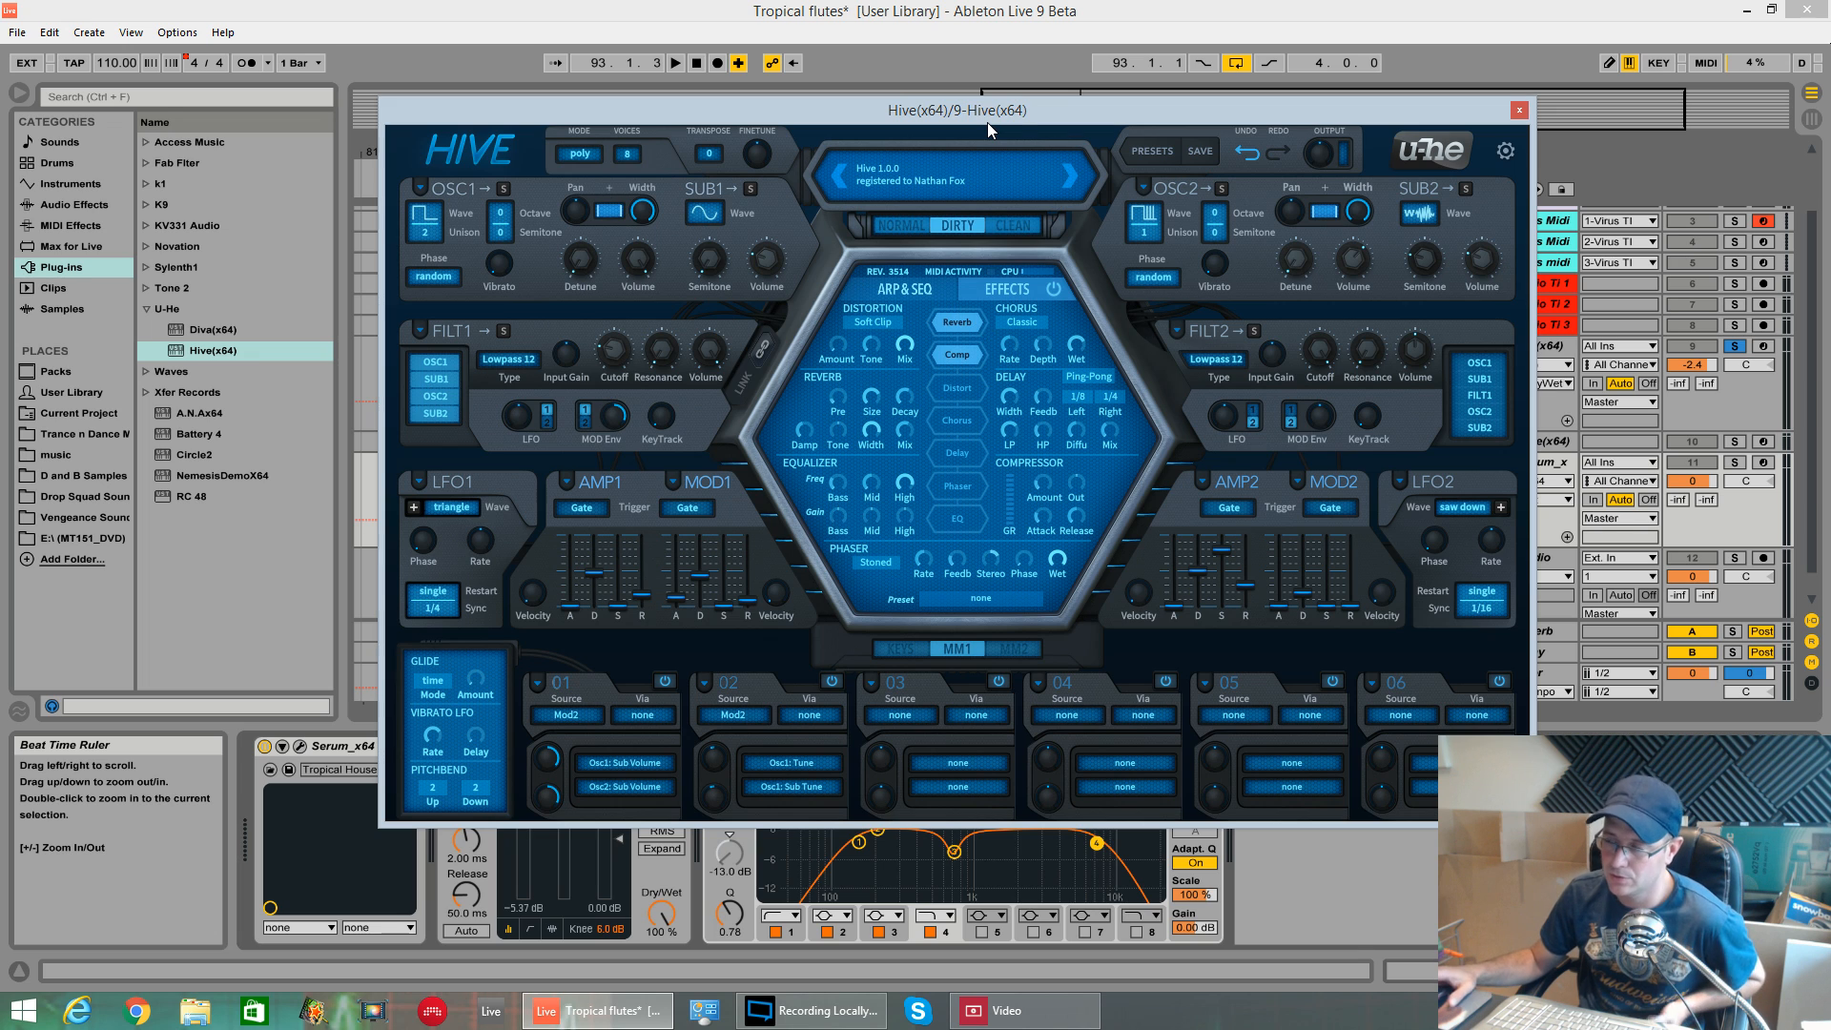
{"action": "left_click_drag", "start_coordinate": [1061, 110], "coordinate": [1044, 66]}
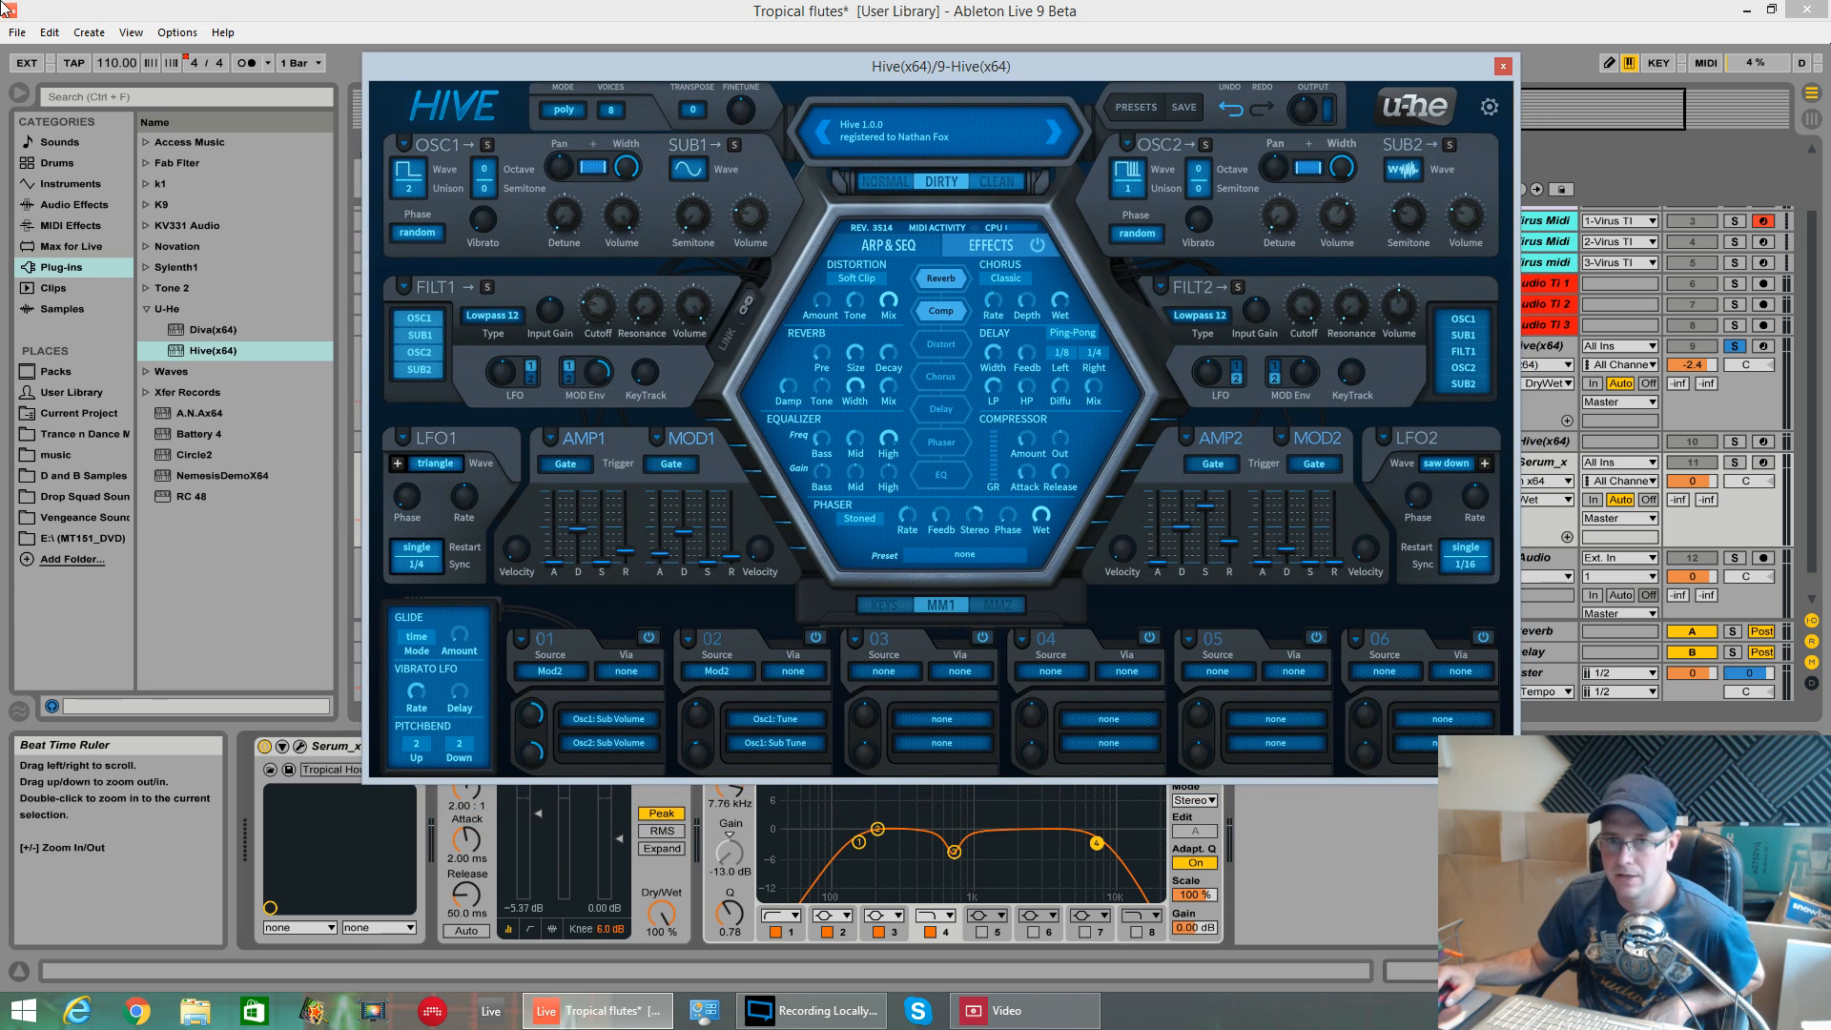
{"action": "key", "text": "alt+Tab"}
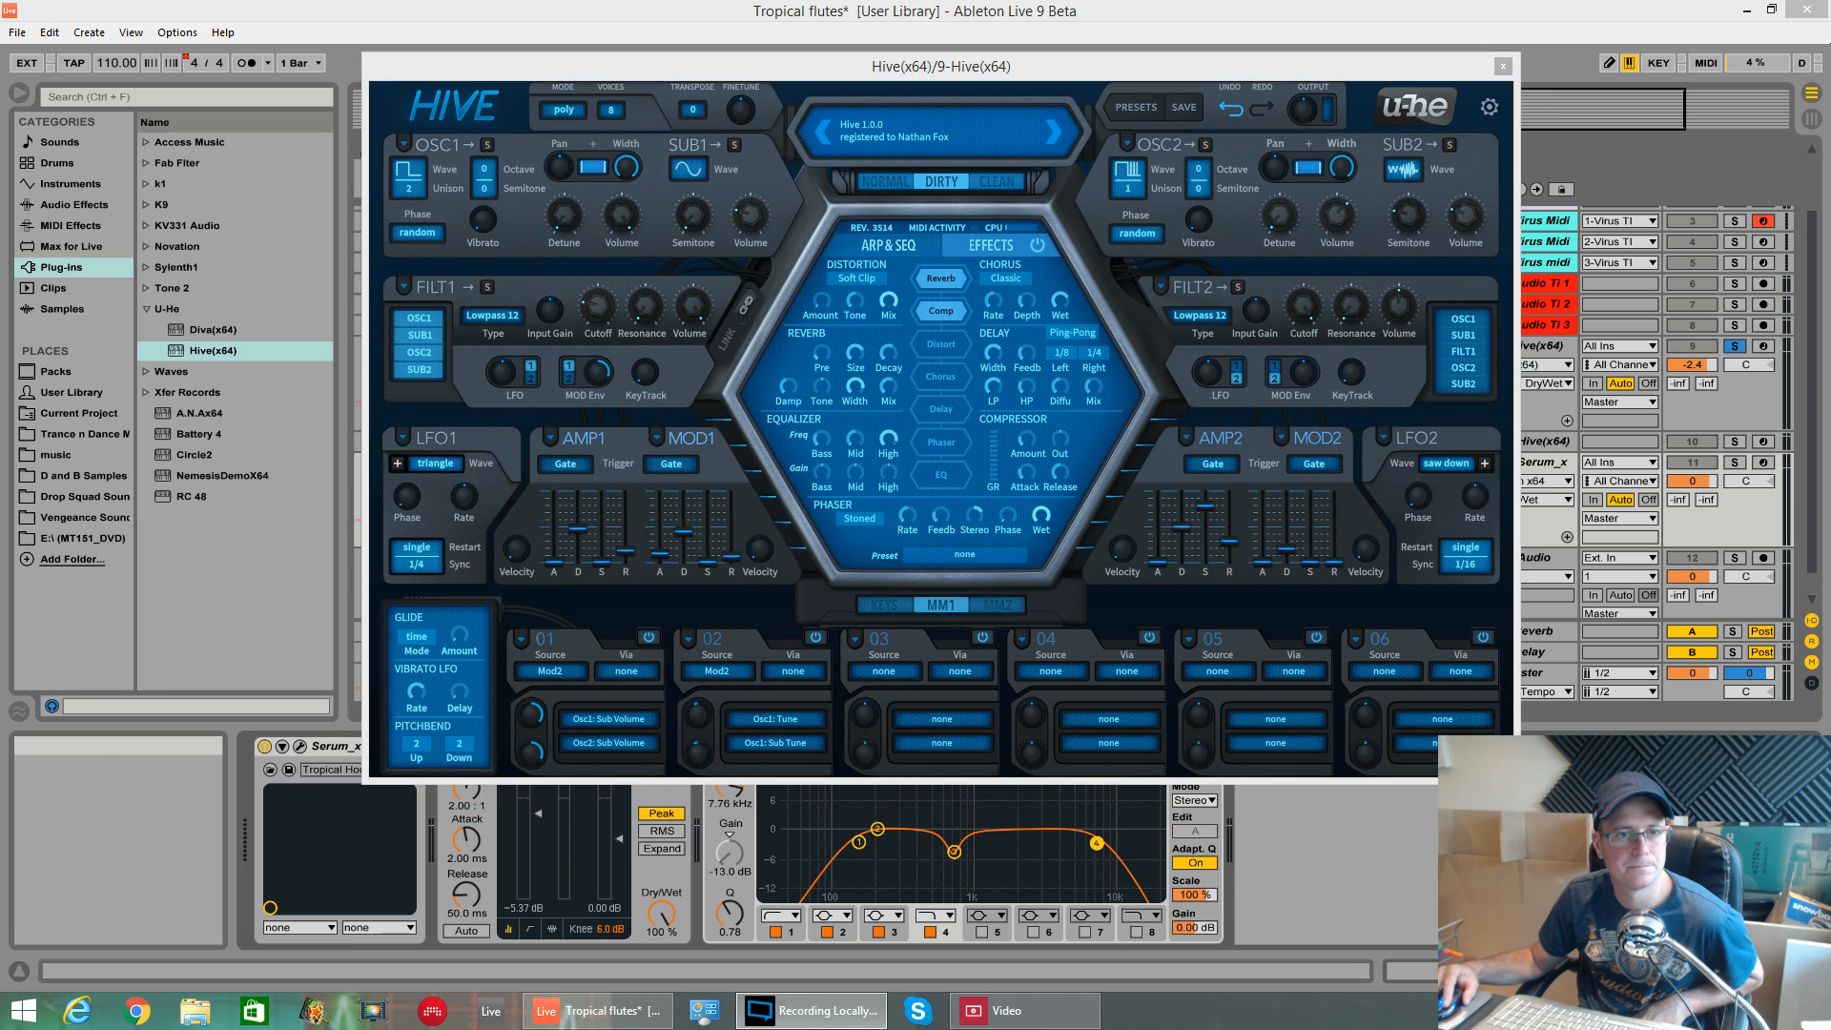